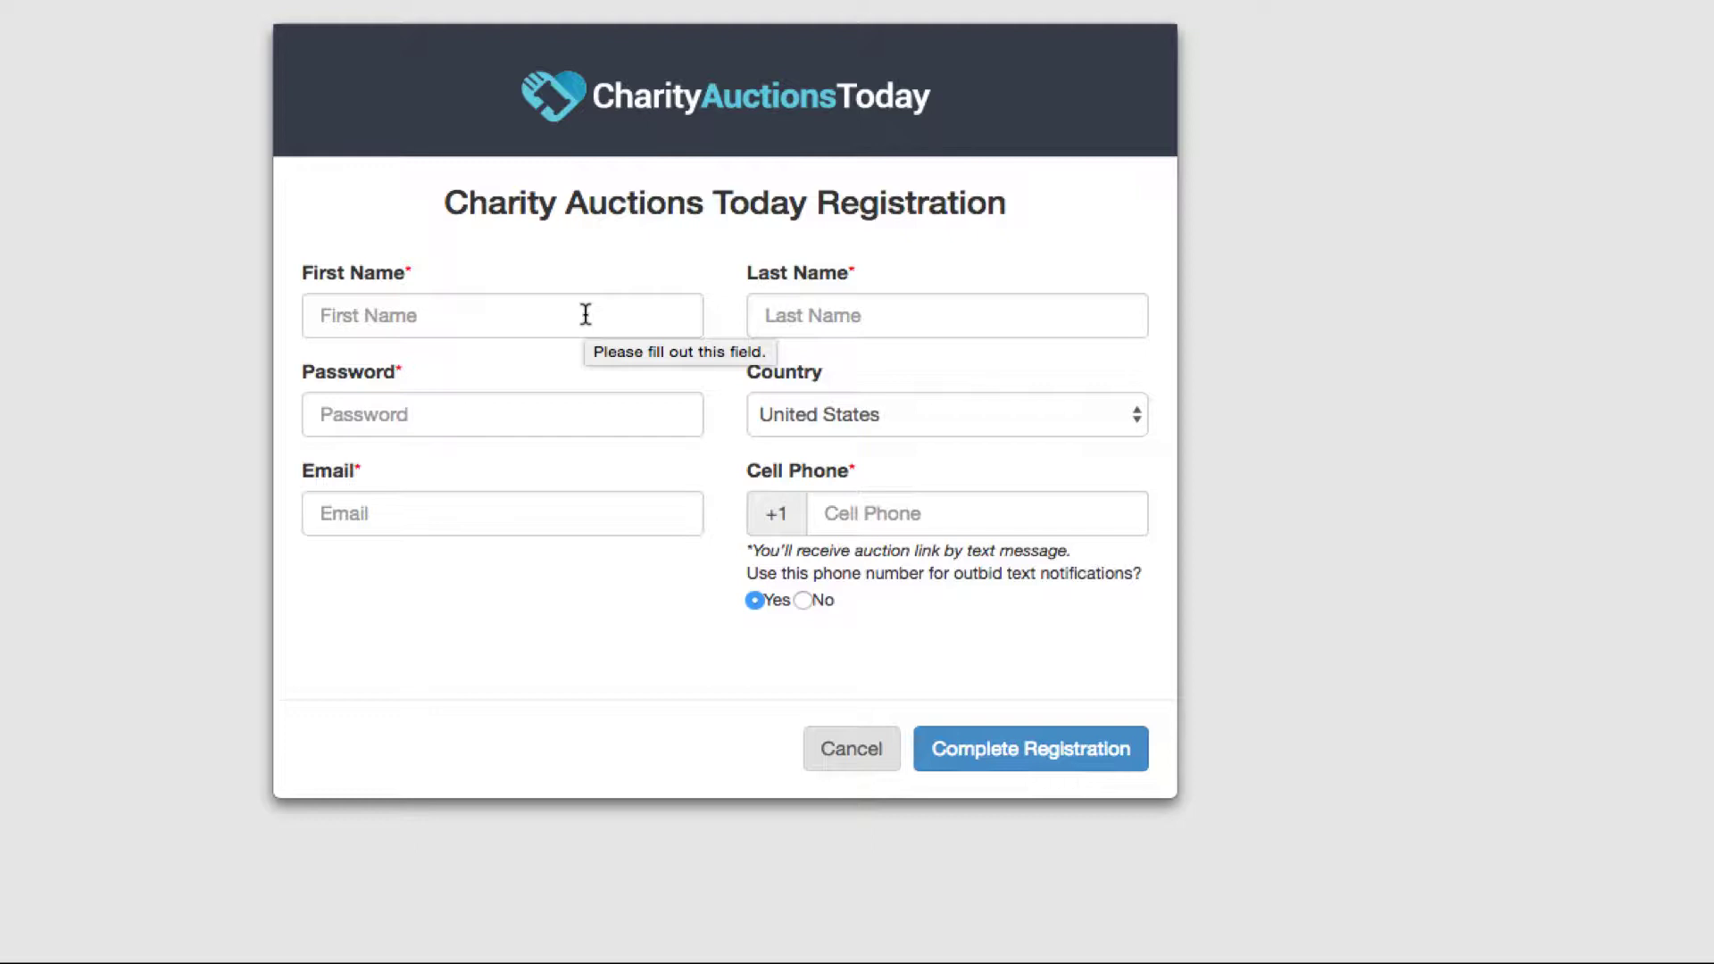
Step: Fill in the first name from the suggestion and enter 'Test' as the last name
{"action": "left_click", "coordinate": [585, 314]}
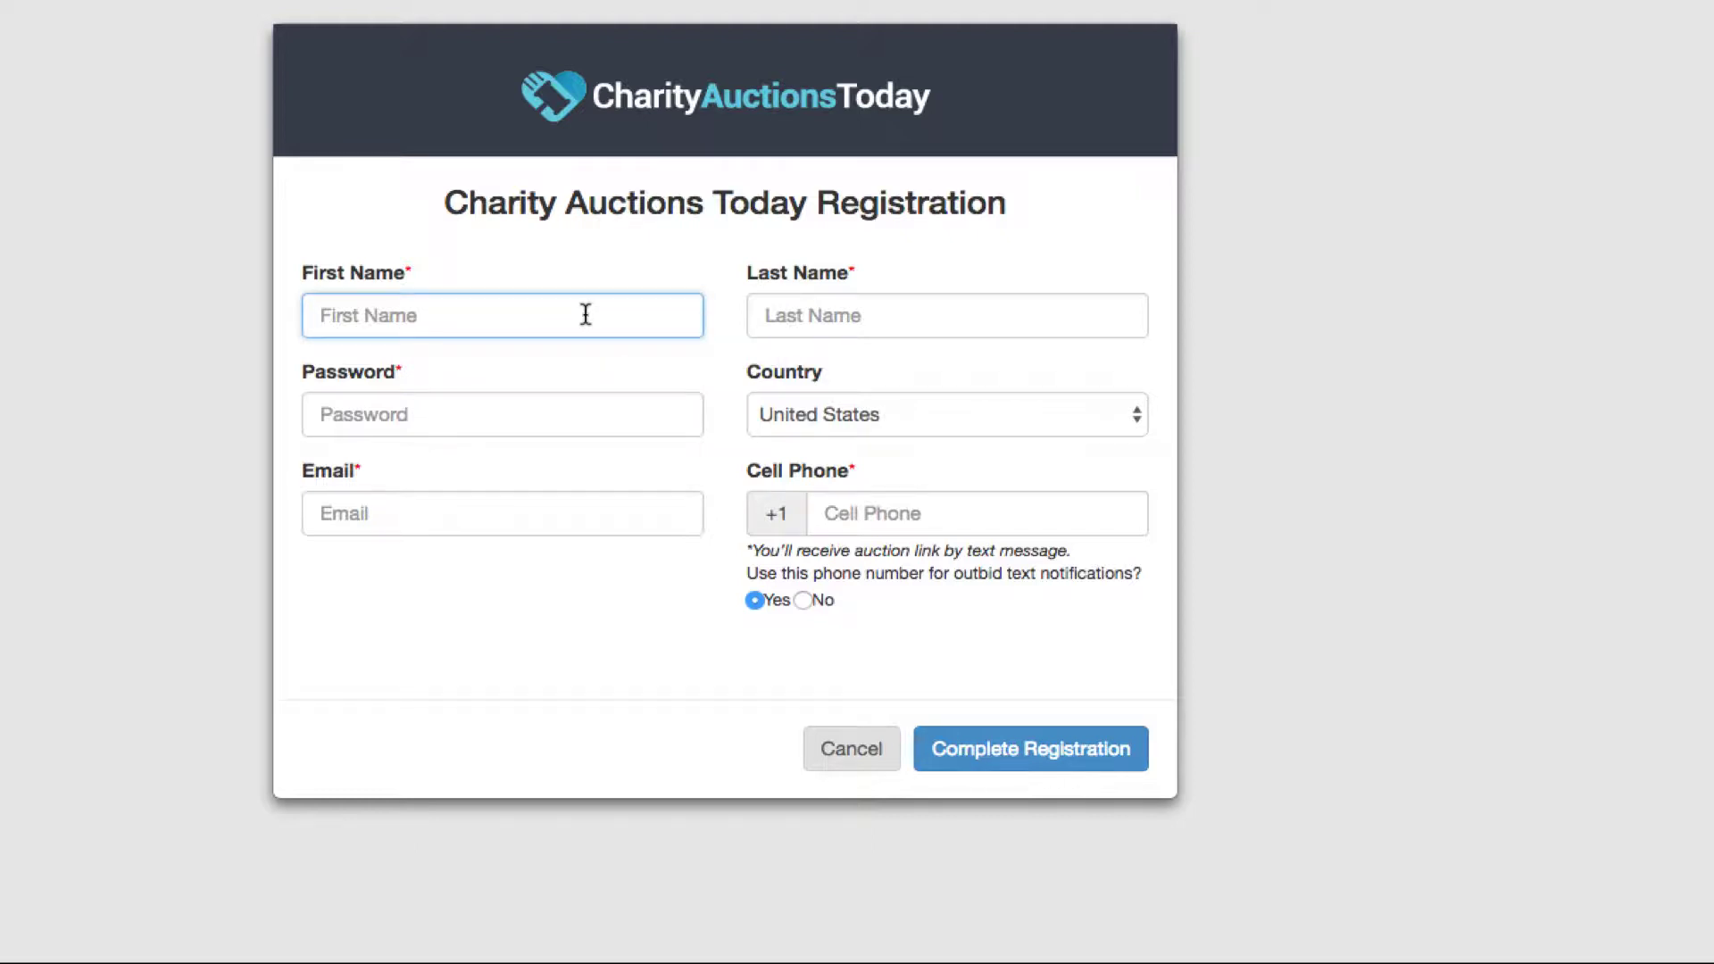
{"action": "type", "text": "T"}
{"action": "key", "text": "Down"}
{"action": "key", "text": "Down"}
{"action": "key", "text": "Return"}
{"action": "key", "text": "Tab"}
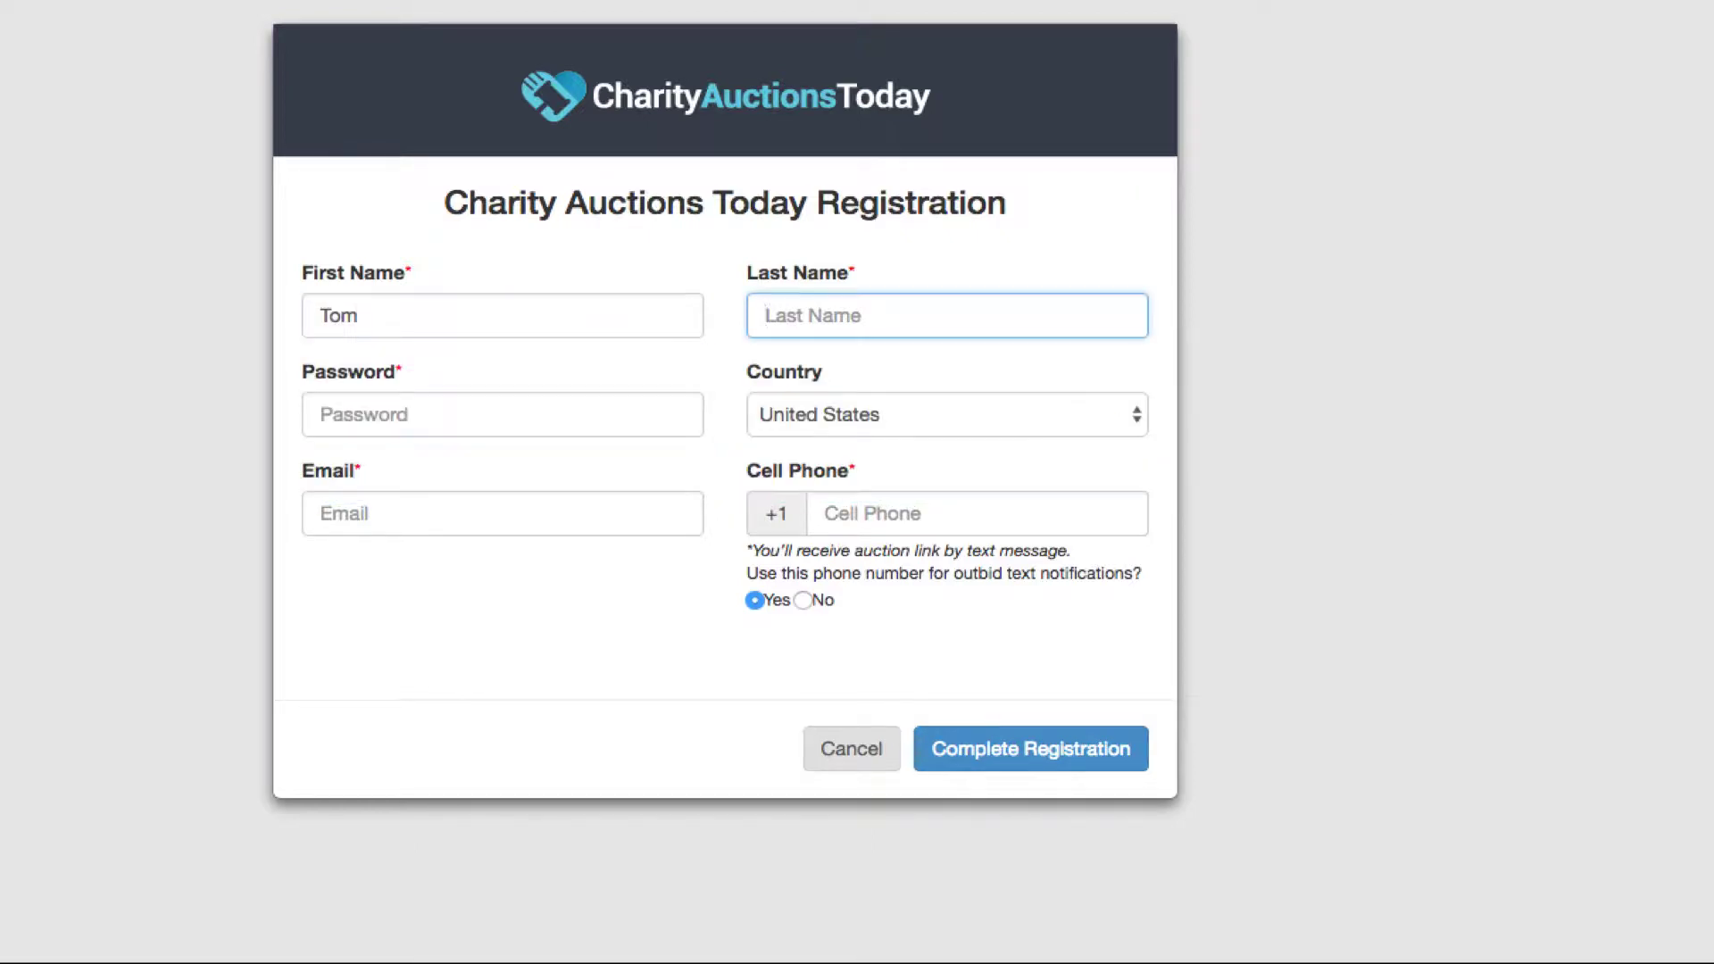
{"action": "type", "text": "Test"}
Step: Enter the bidder's account password
{"action": "key", "text": "Tab"}
{"action": "type", "text": "te"}
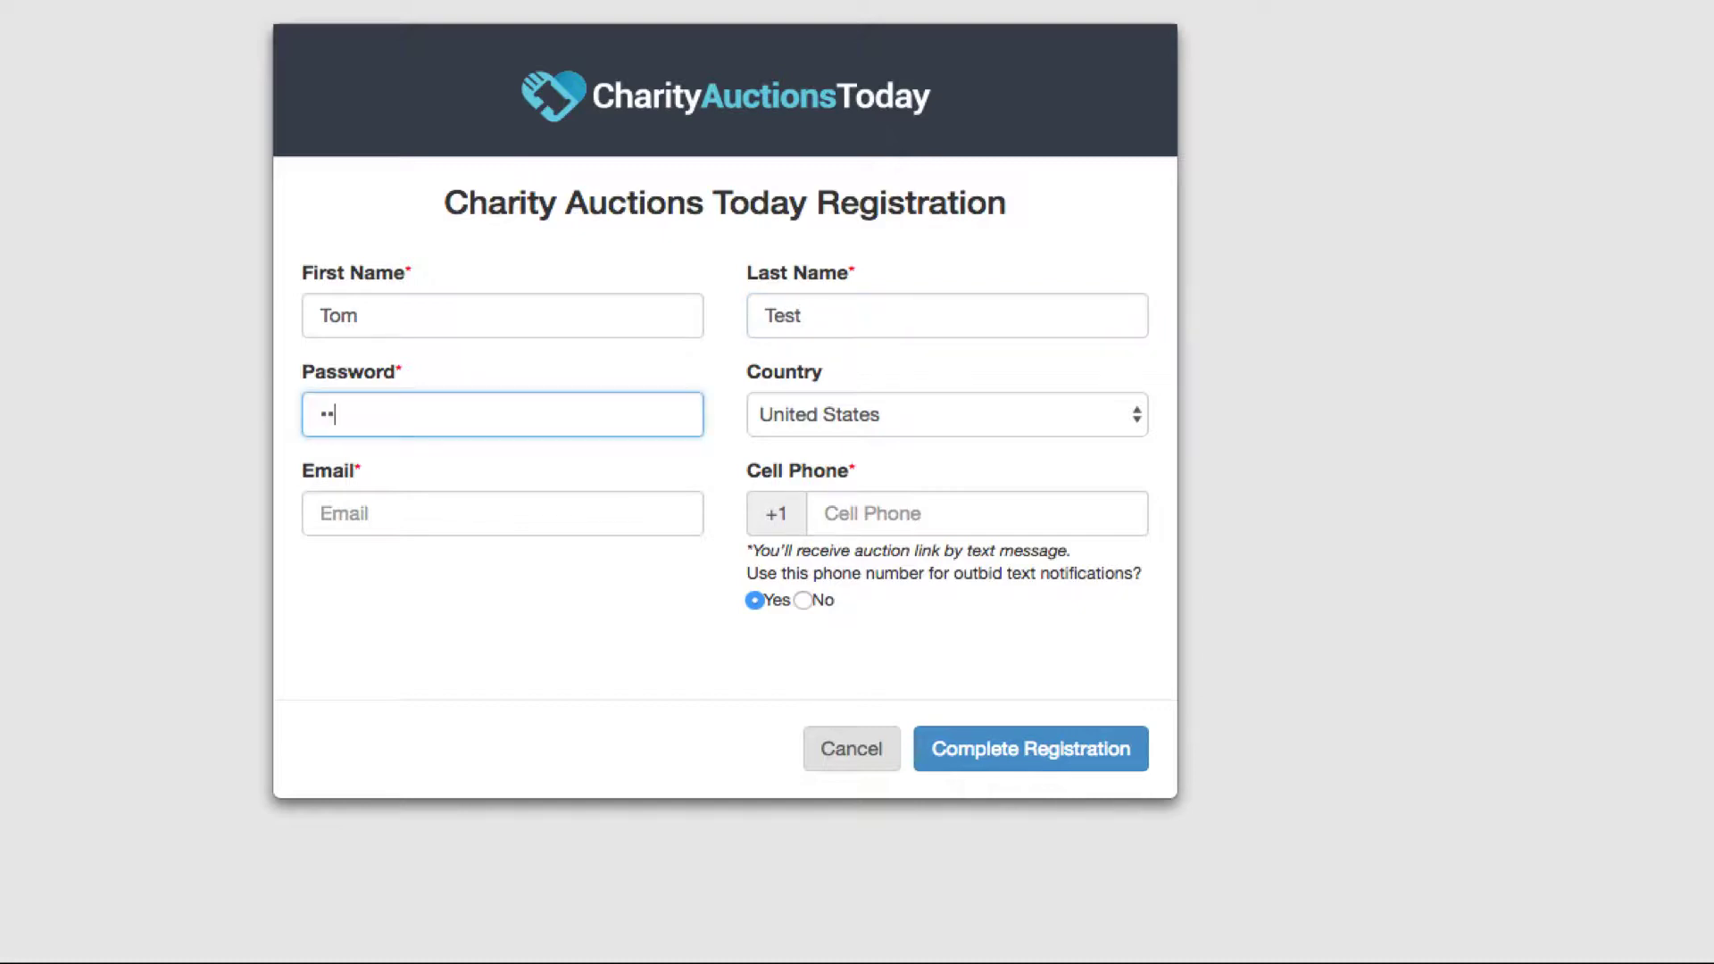
{"action": "key", "text": "BackSpace"}
{"action": "key", "text": "BackSpace"}
{"action": "type", "text": "12345"}
{"action": "key", "text": "BackSpace"}
{"action": "key", "text": "BackSpace"}
{"action": "key", "text": "BackSpace"}
{"action": "key", "text": "BackSpace"}
{"action": "key", "text": "BackSpace"}
{"action": "type", "text": "12345678"}
Step: Enter the bidder's e-mail and cell phone number, then complete the registration
{"action": "key", "text": "Tab"}
{"action": "key", "text": "Tab"}
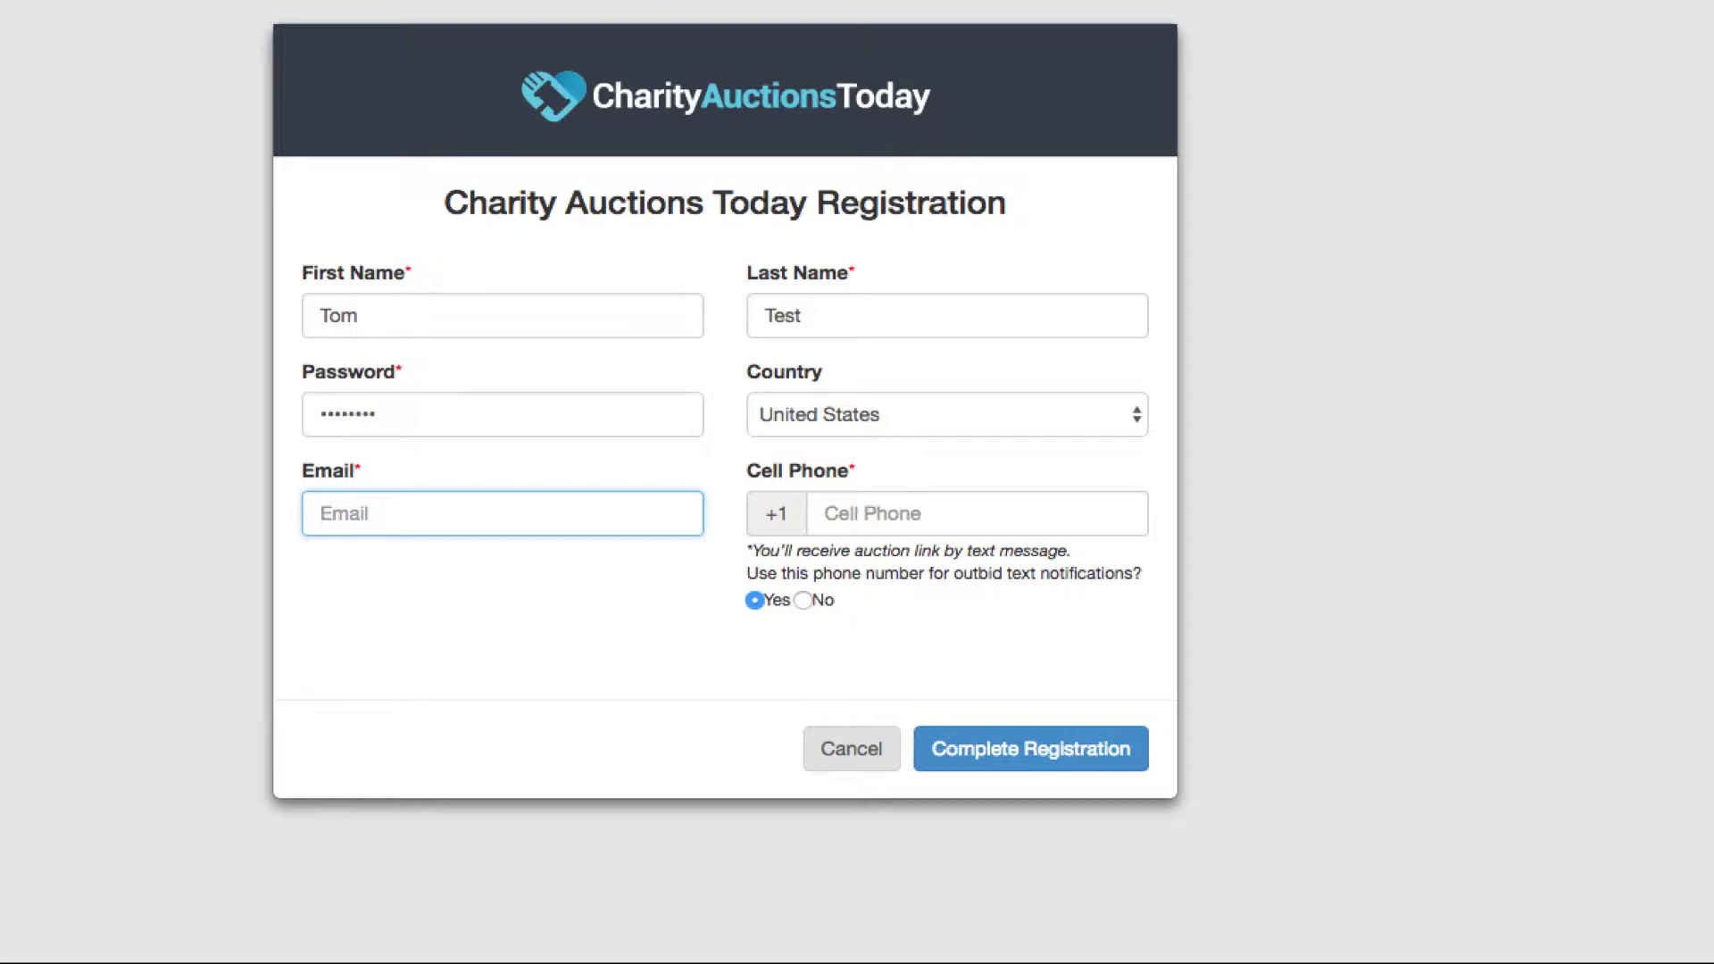
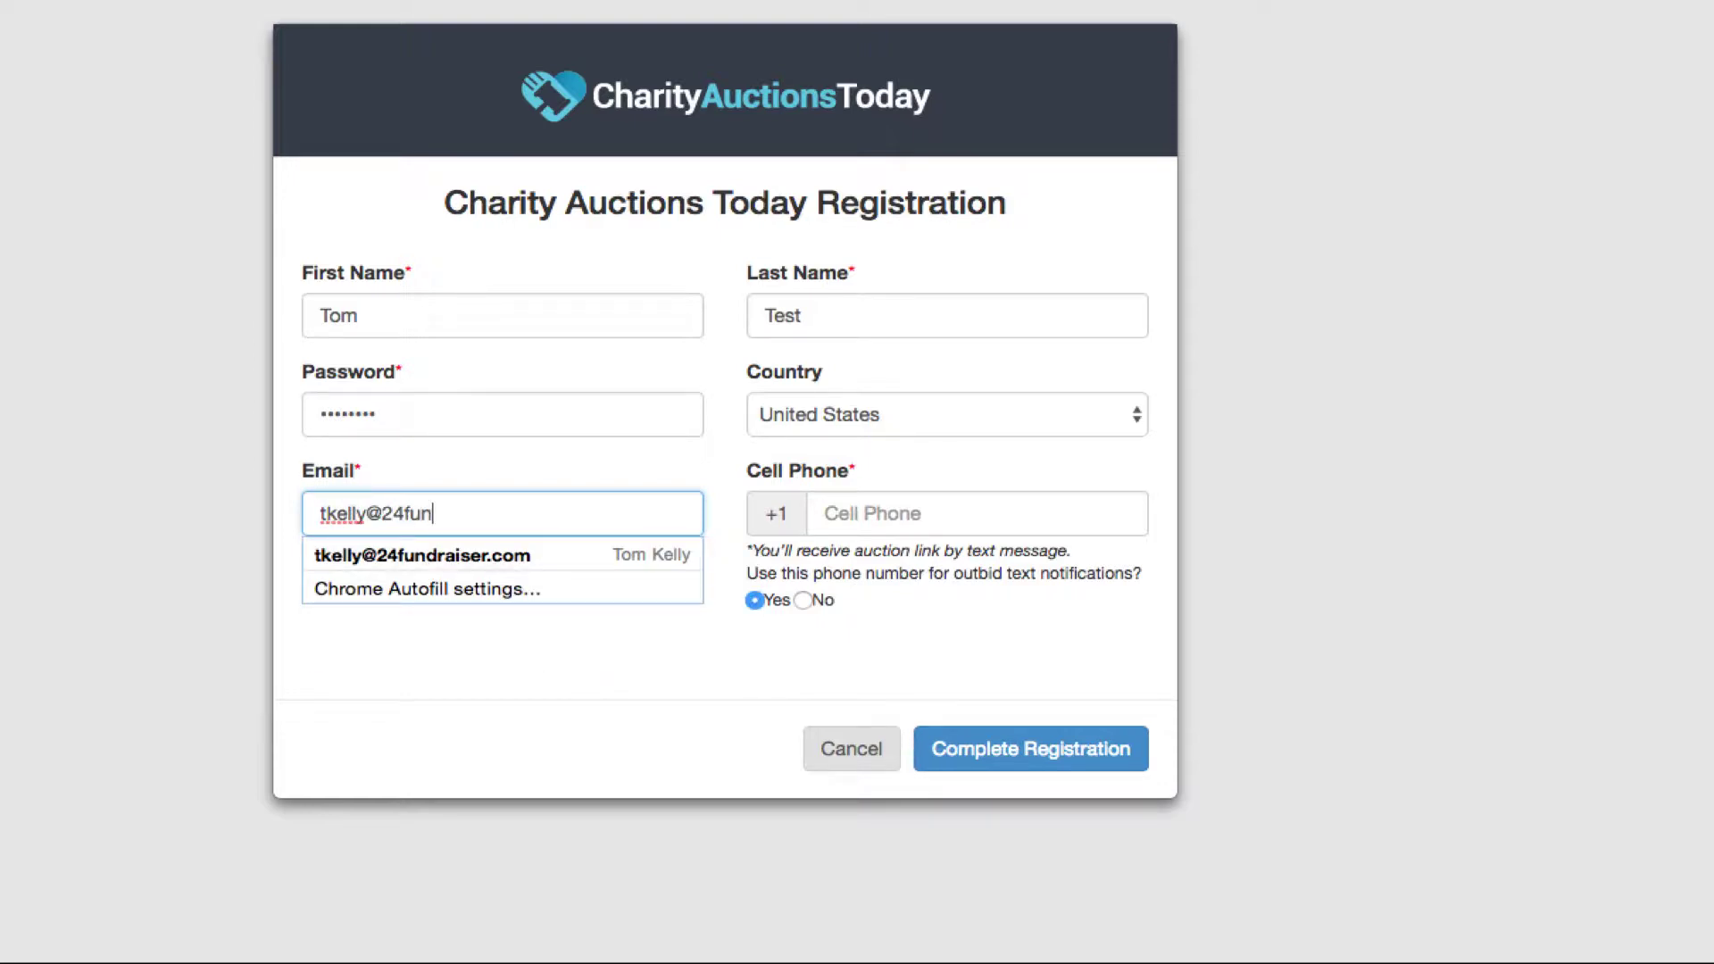
{"action": "key", "text": "Tab"}
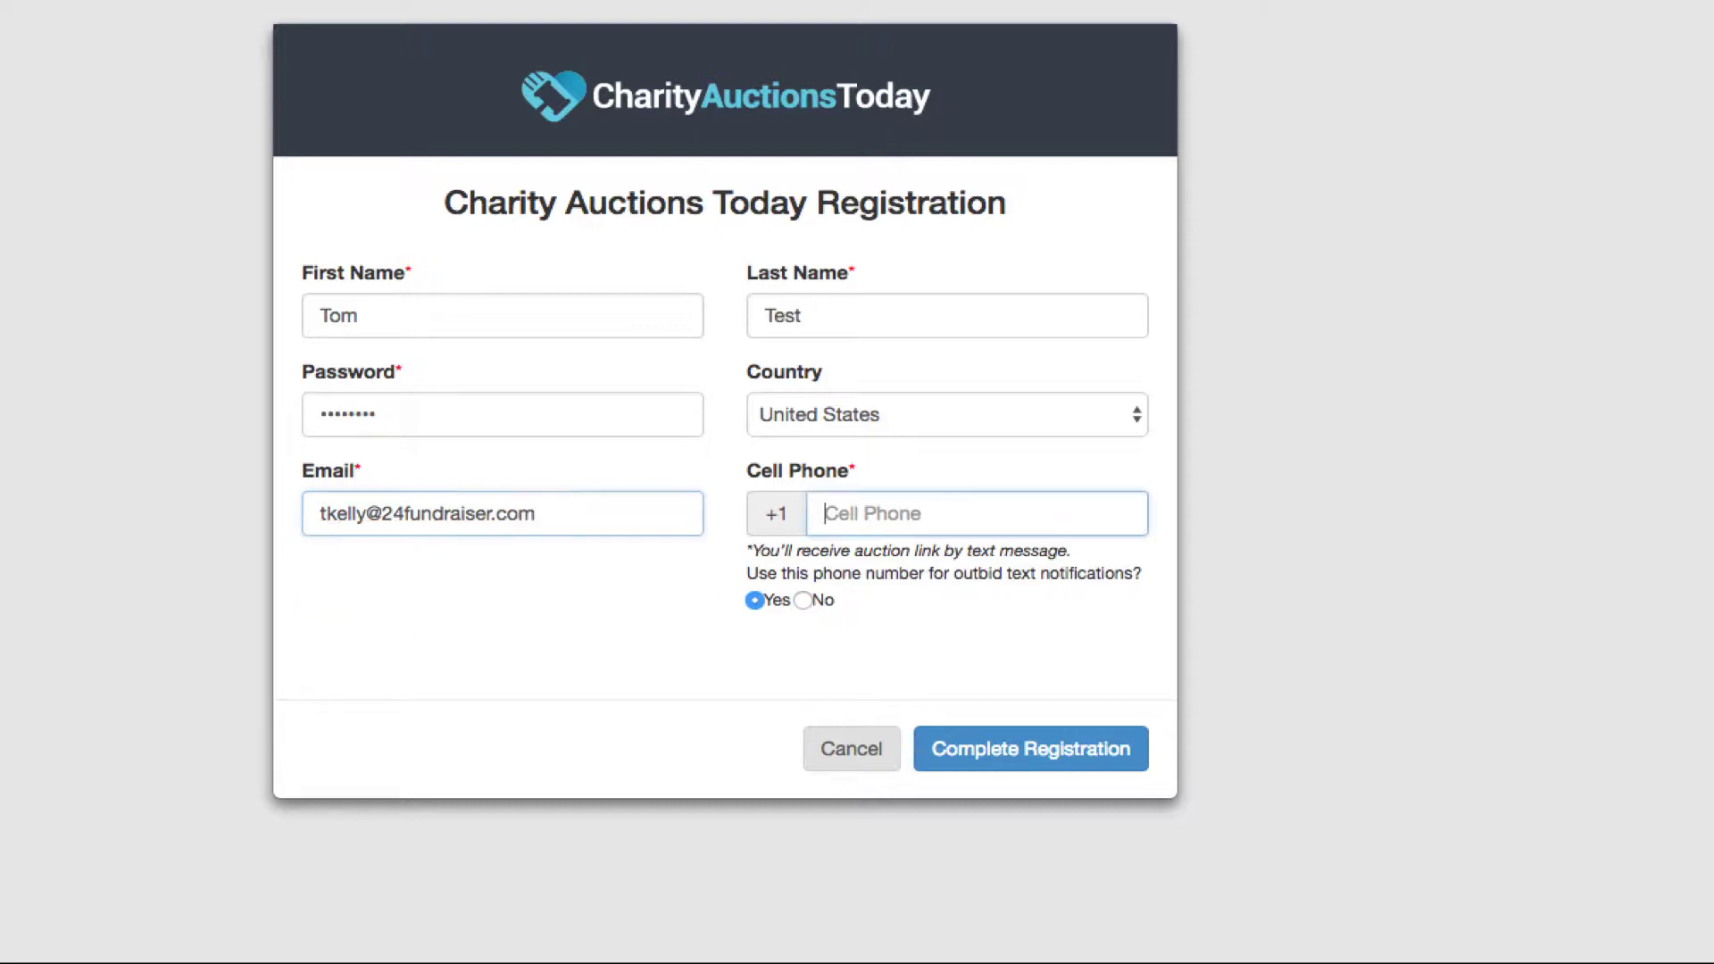
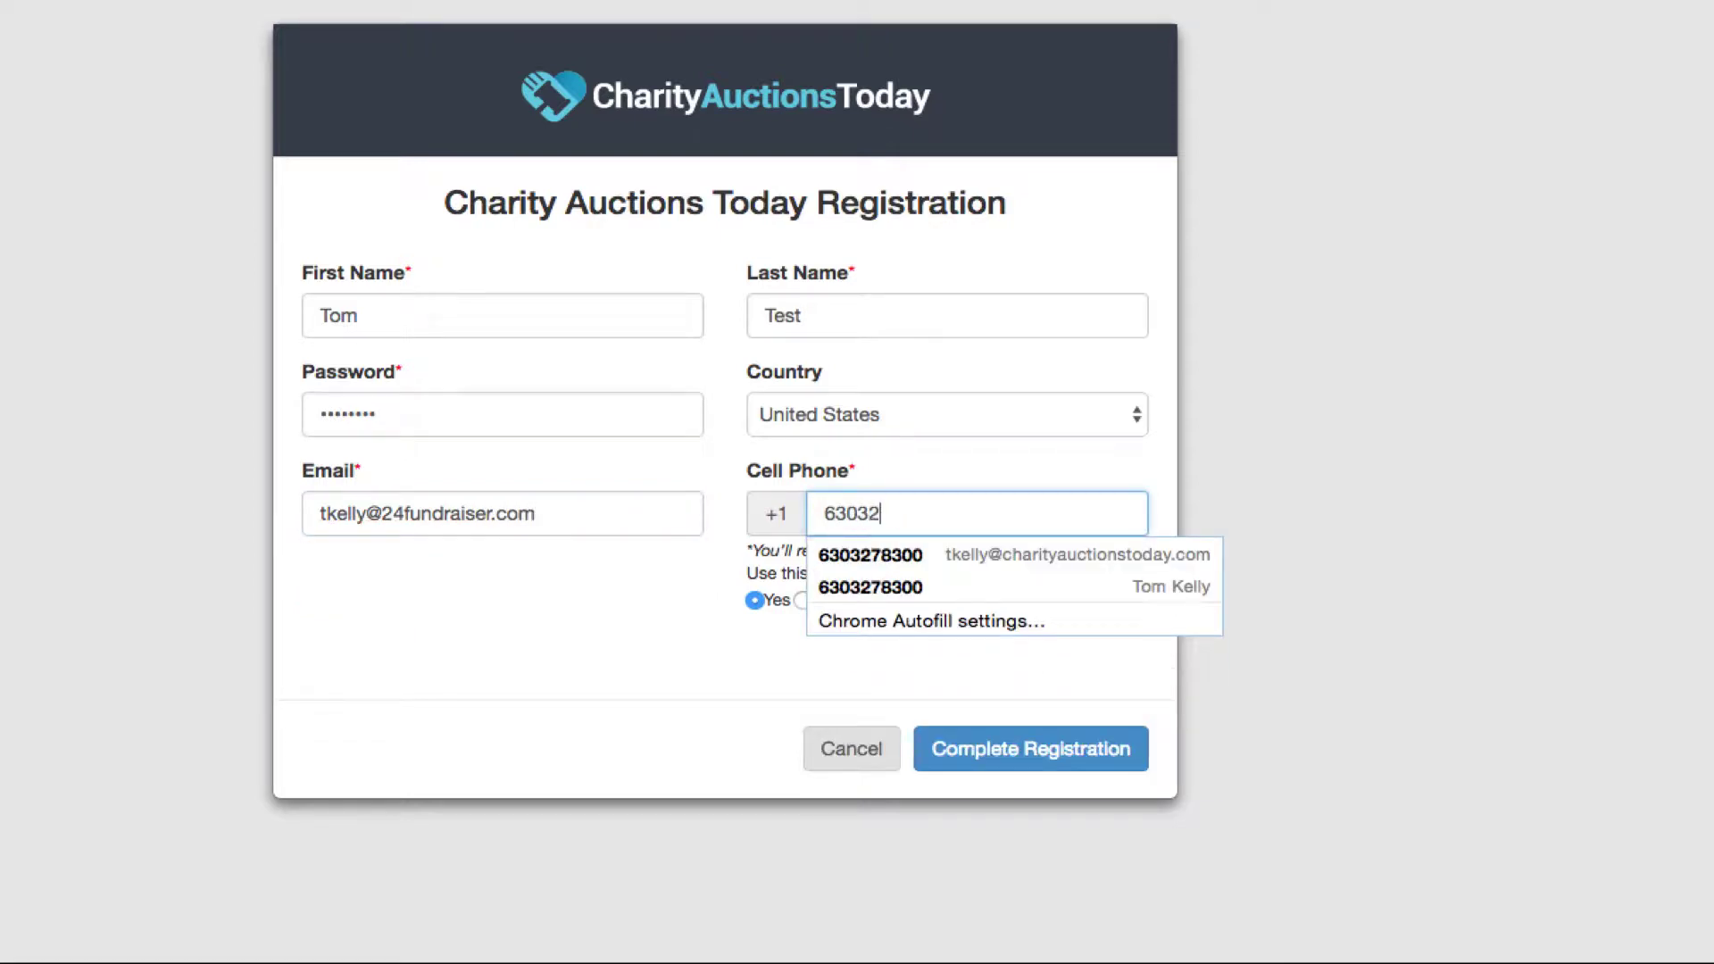
{"action": "left_click", "coordinate": [1043, 677]}
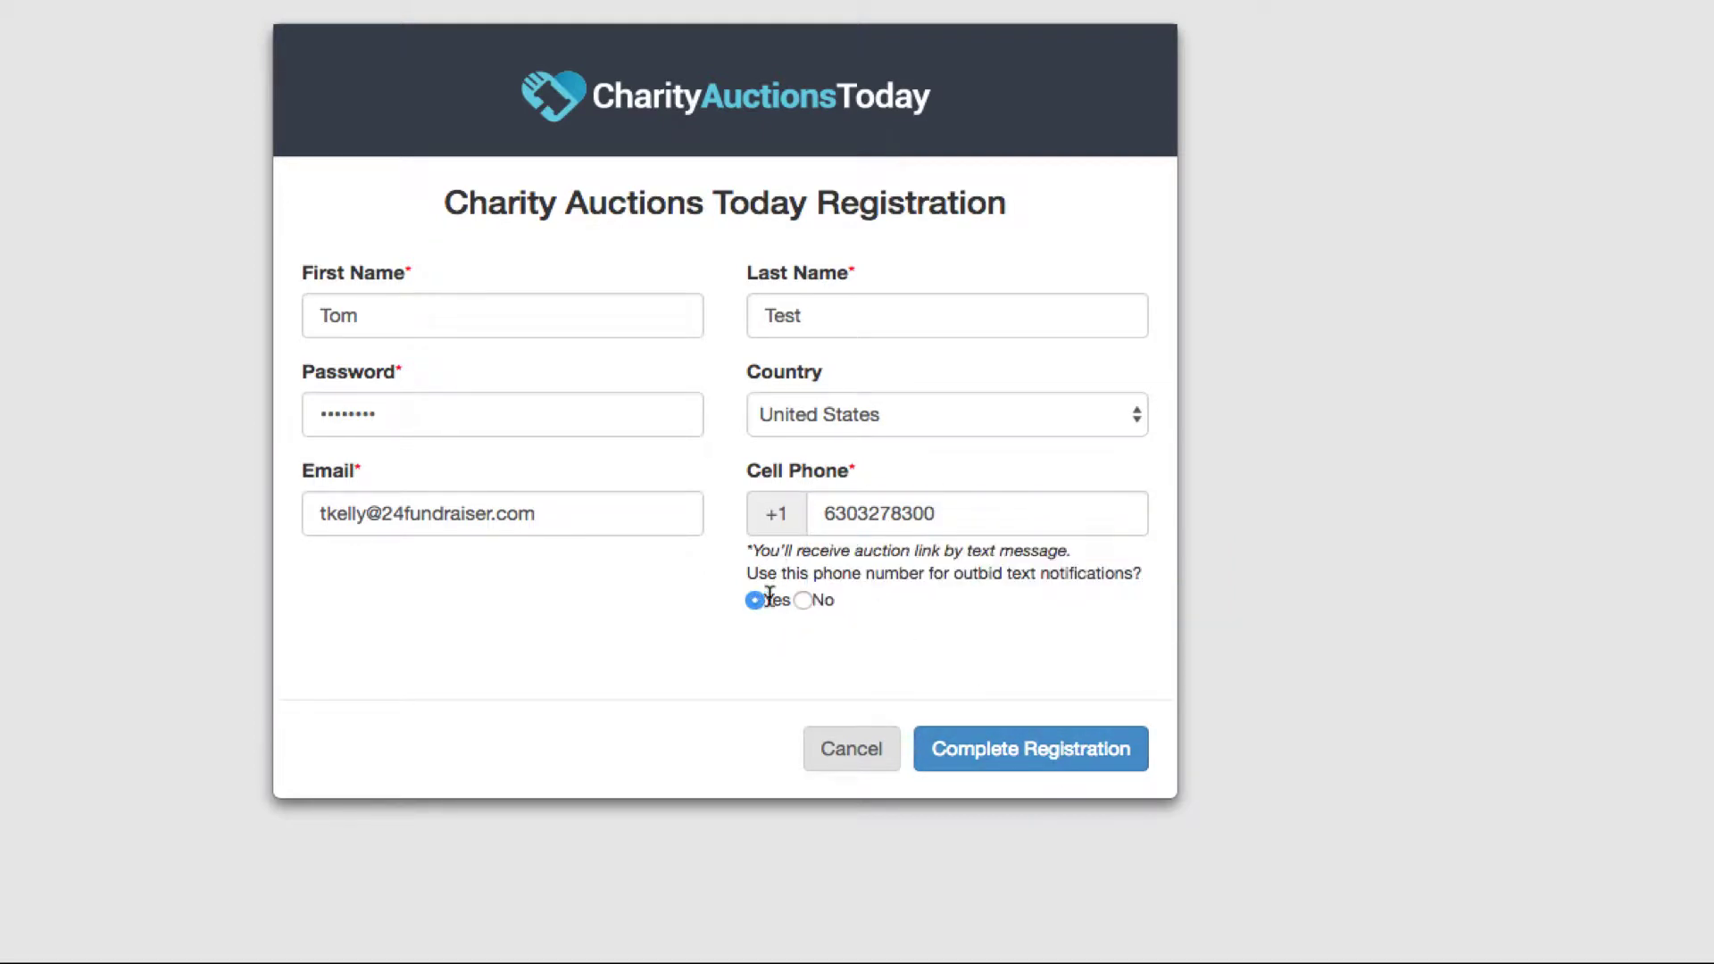
{"action": "left_click", "coordinate": [1041, 755]}
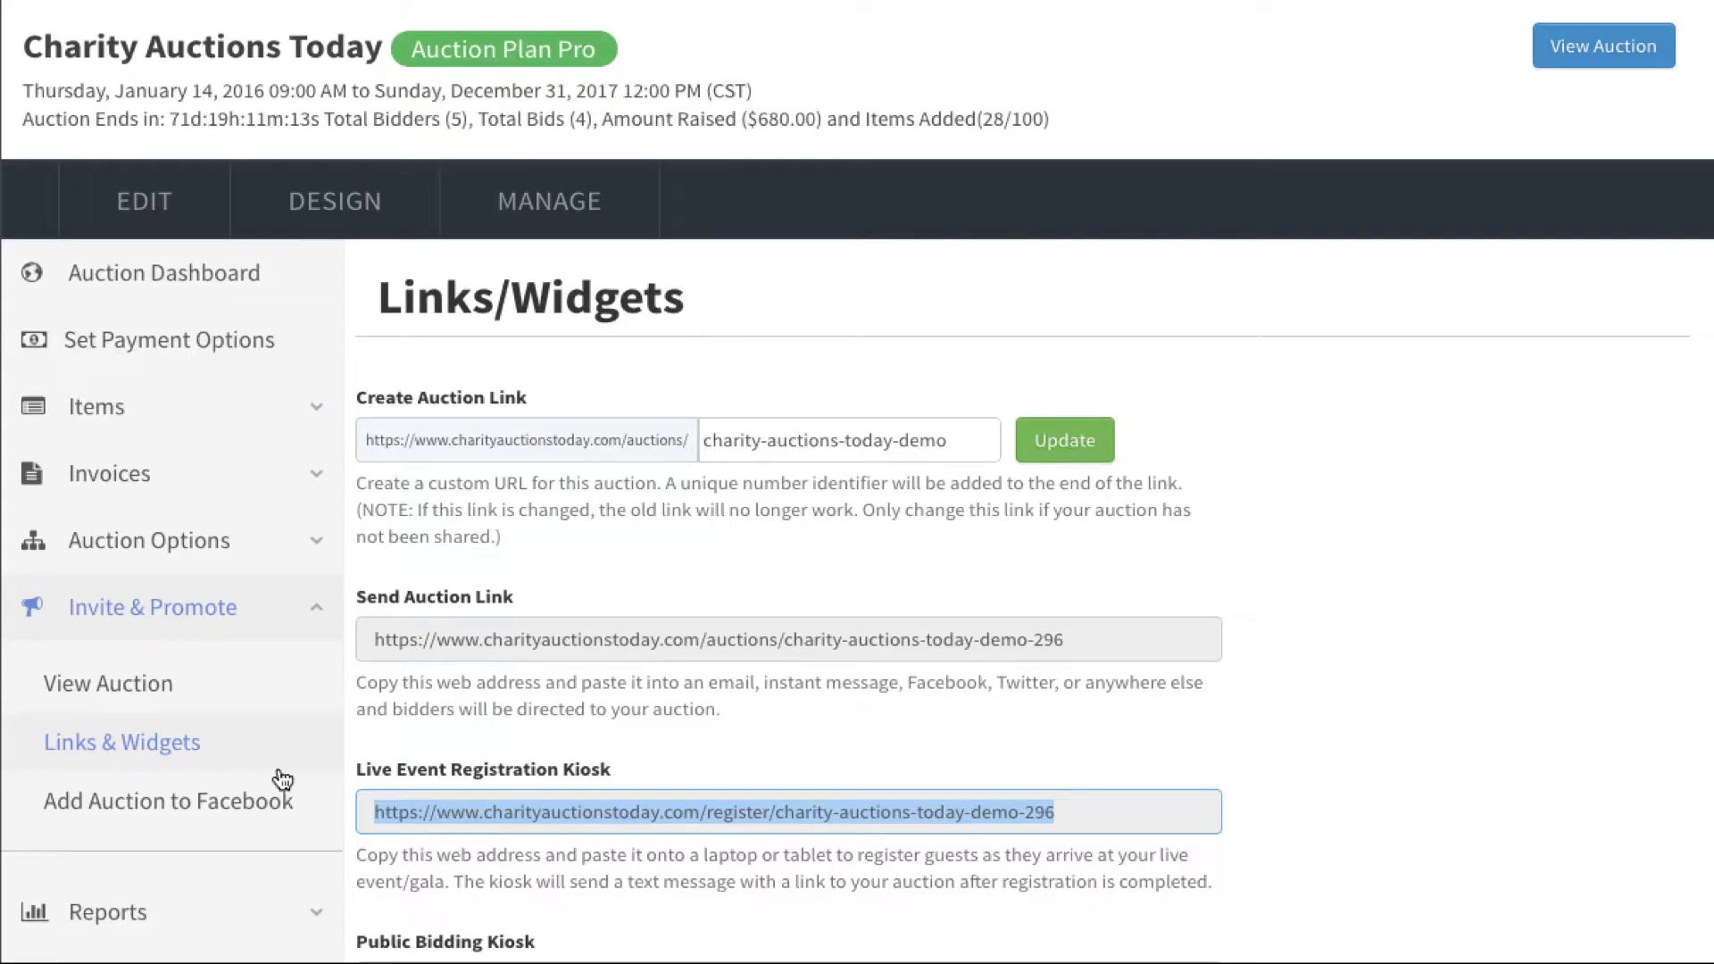
Step: Open Attendees under Live Event Options and confirm the test bidder is listed as bidder 104
{"action": "scroll", "coordinate": [282, 780], "scroll_direction": "down", "scroll_amount": 4}
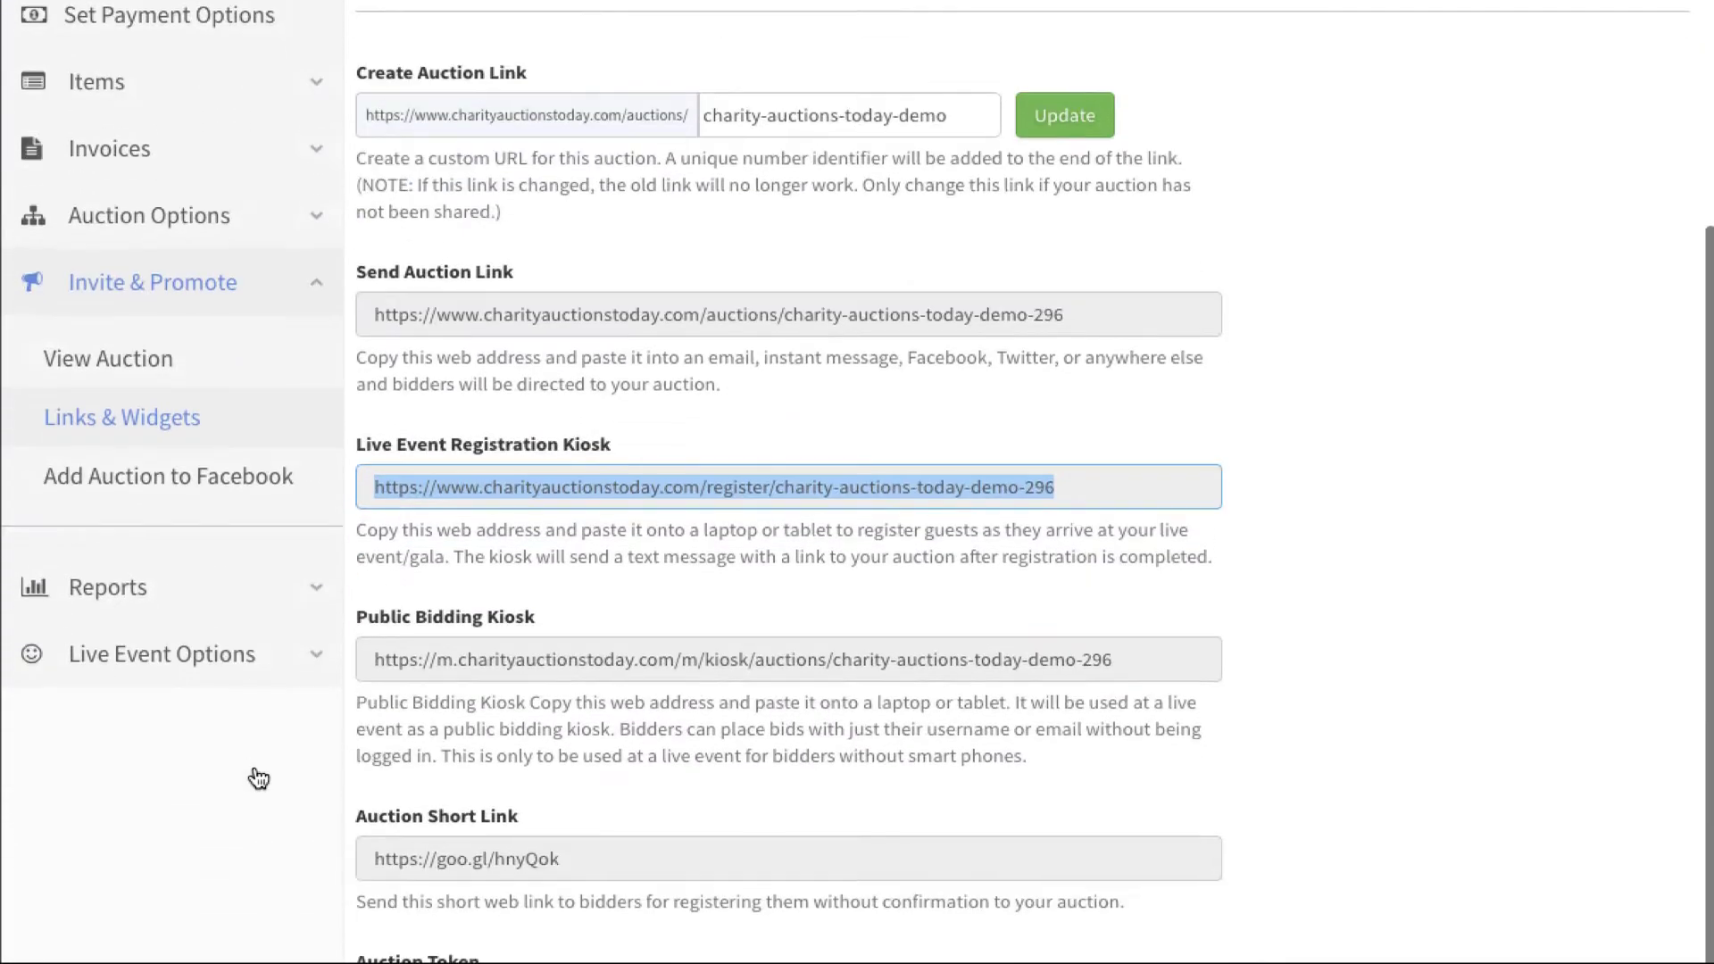
{"action": "left_click", "coordinate": [303, 635]}
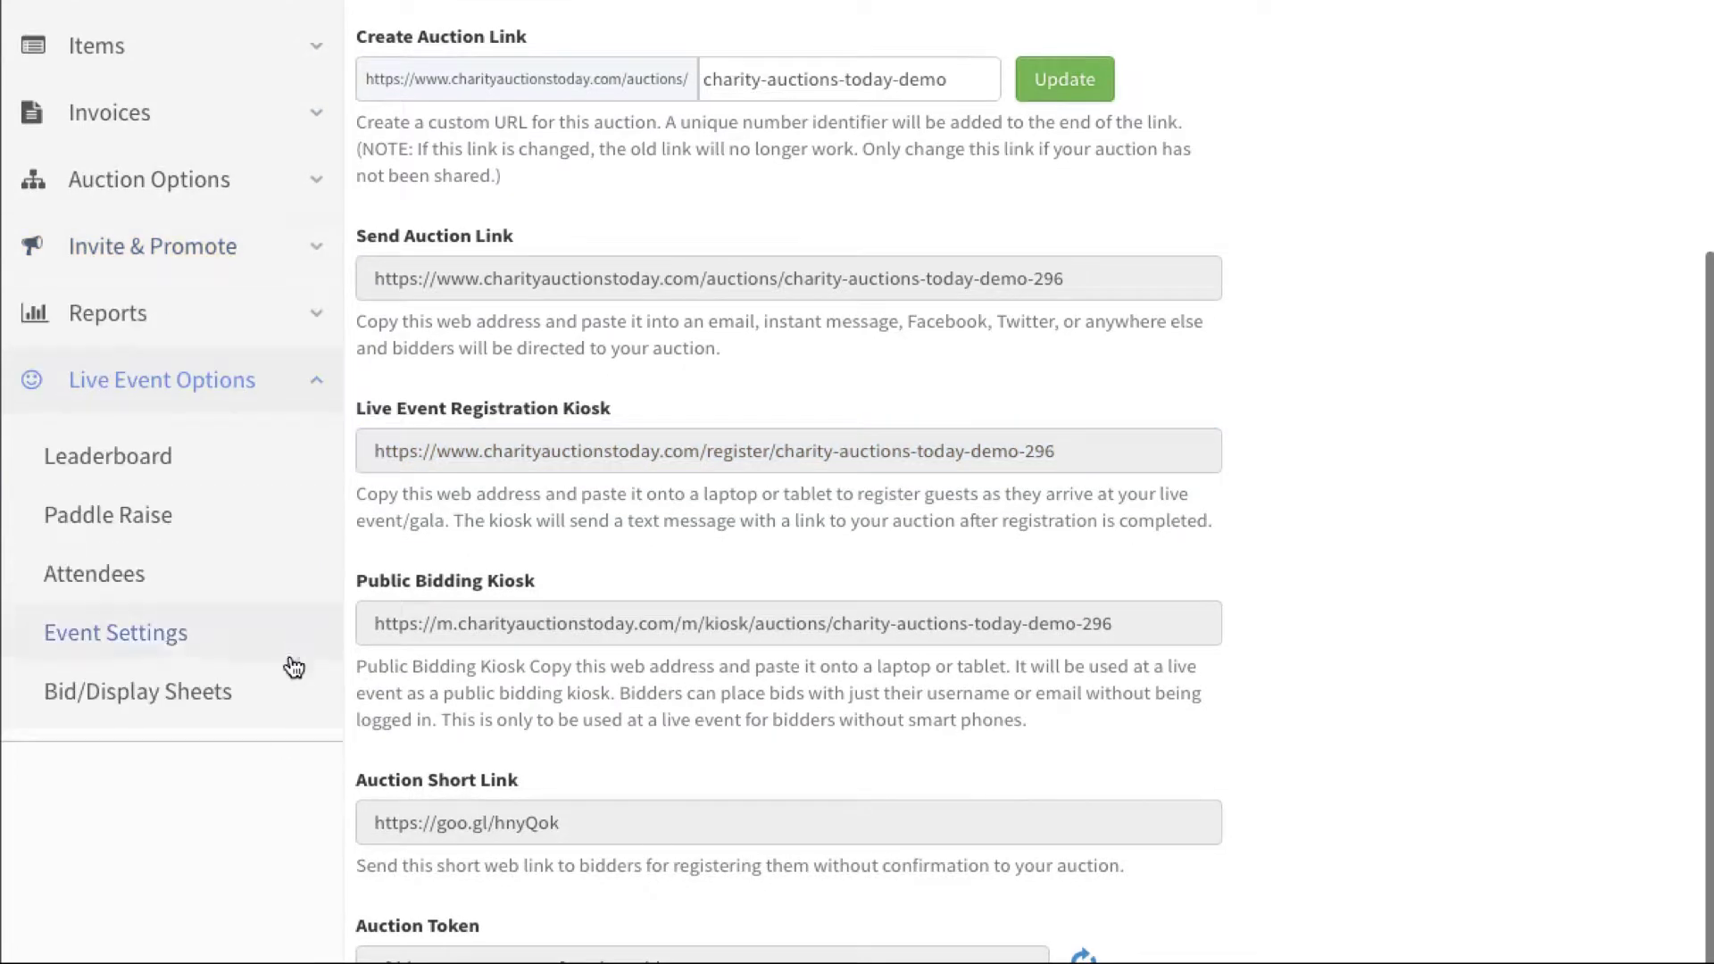
{"action": "left_click", "coordinate": [98, 578]}
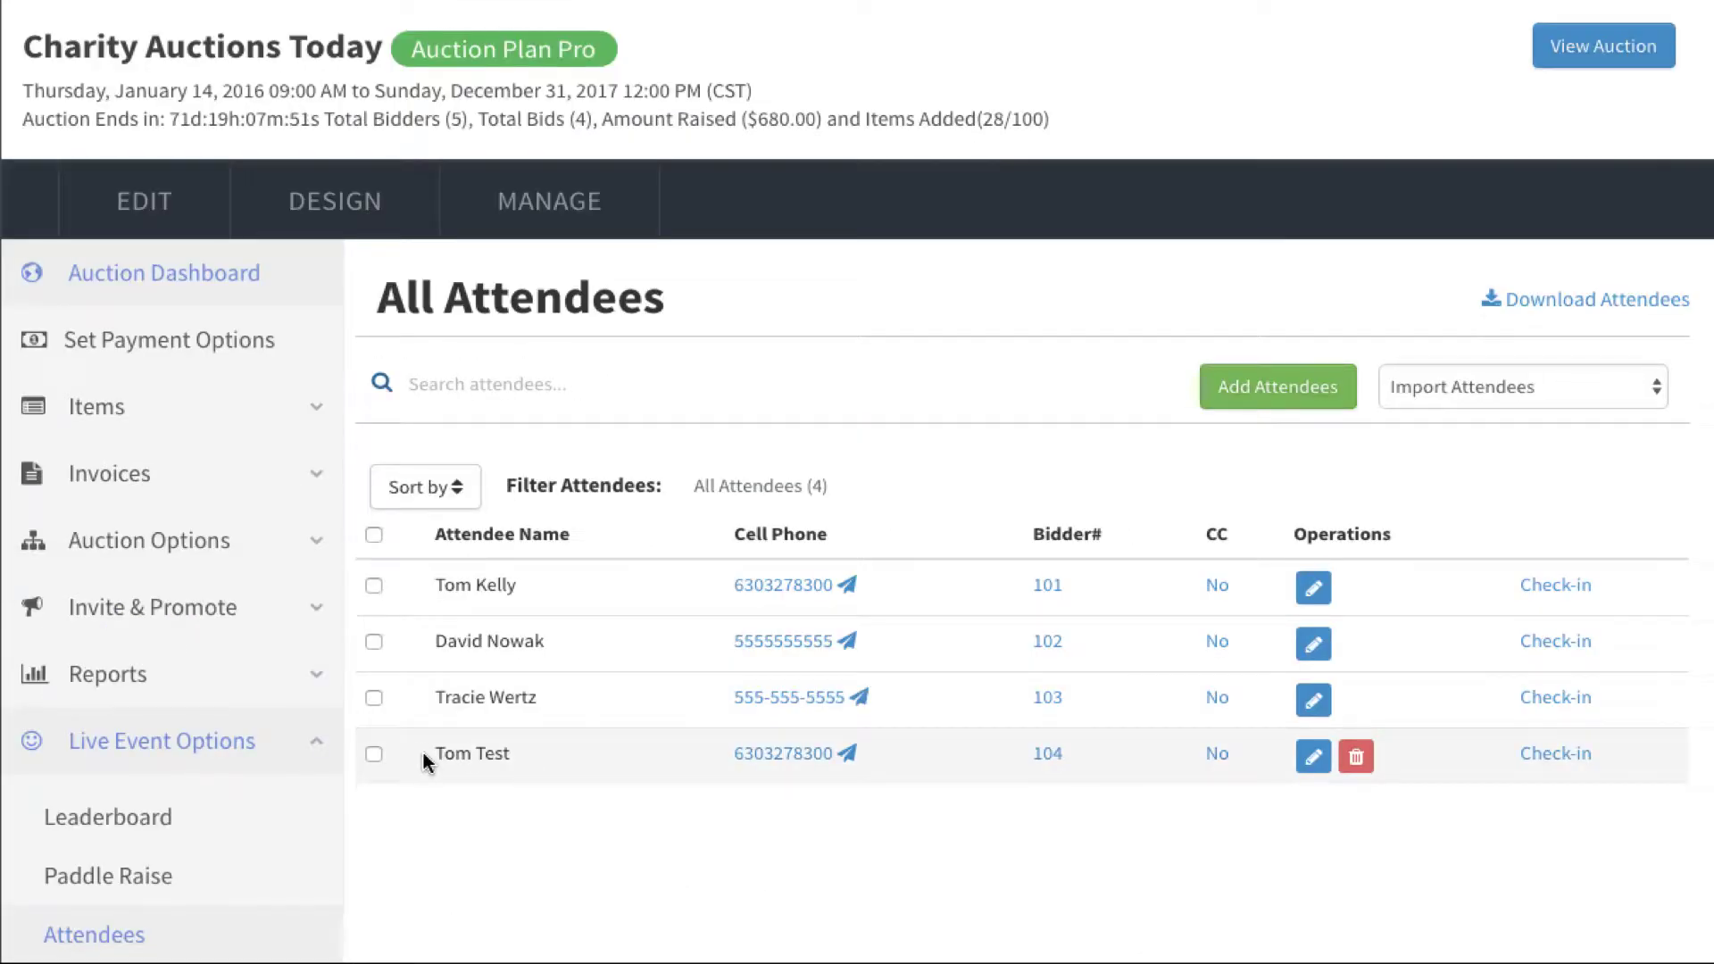
{"action": "left_click_drag", "start_coordinate": [430, 754], "coordinate": [533, 768]}
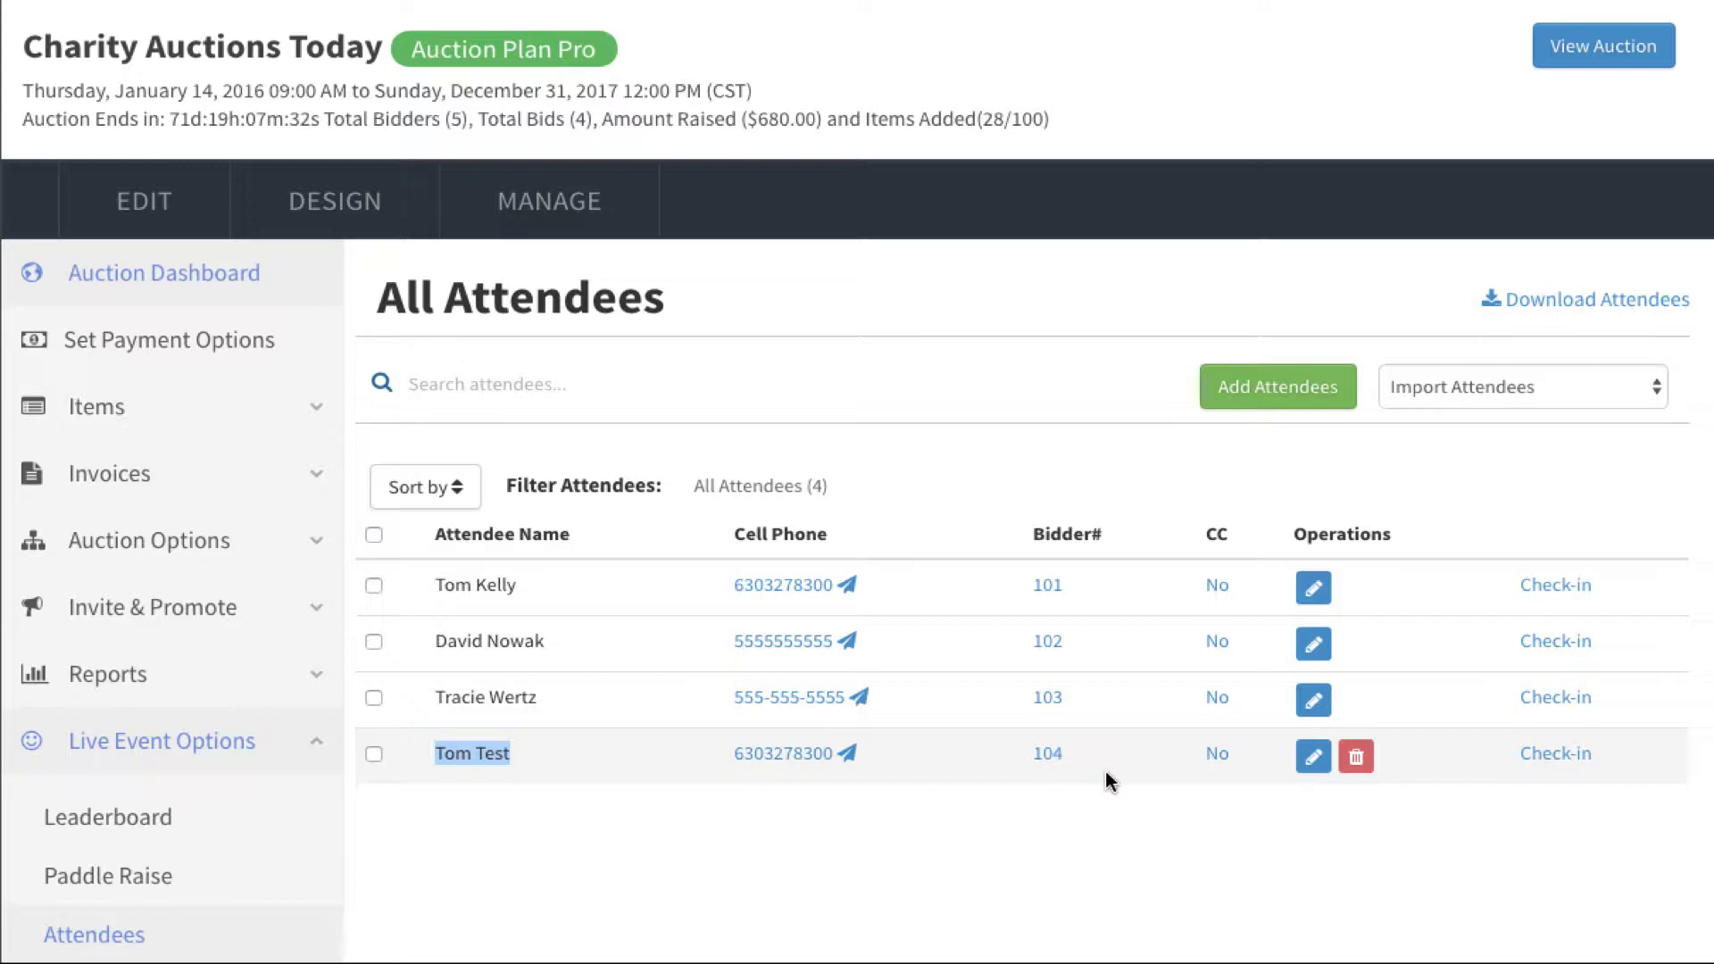
{"action": "left_click", "coordinate": [1232, 483]}
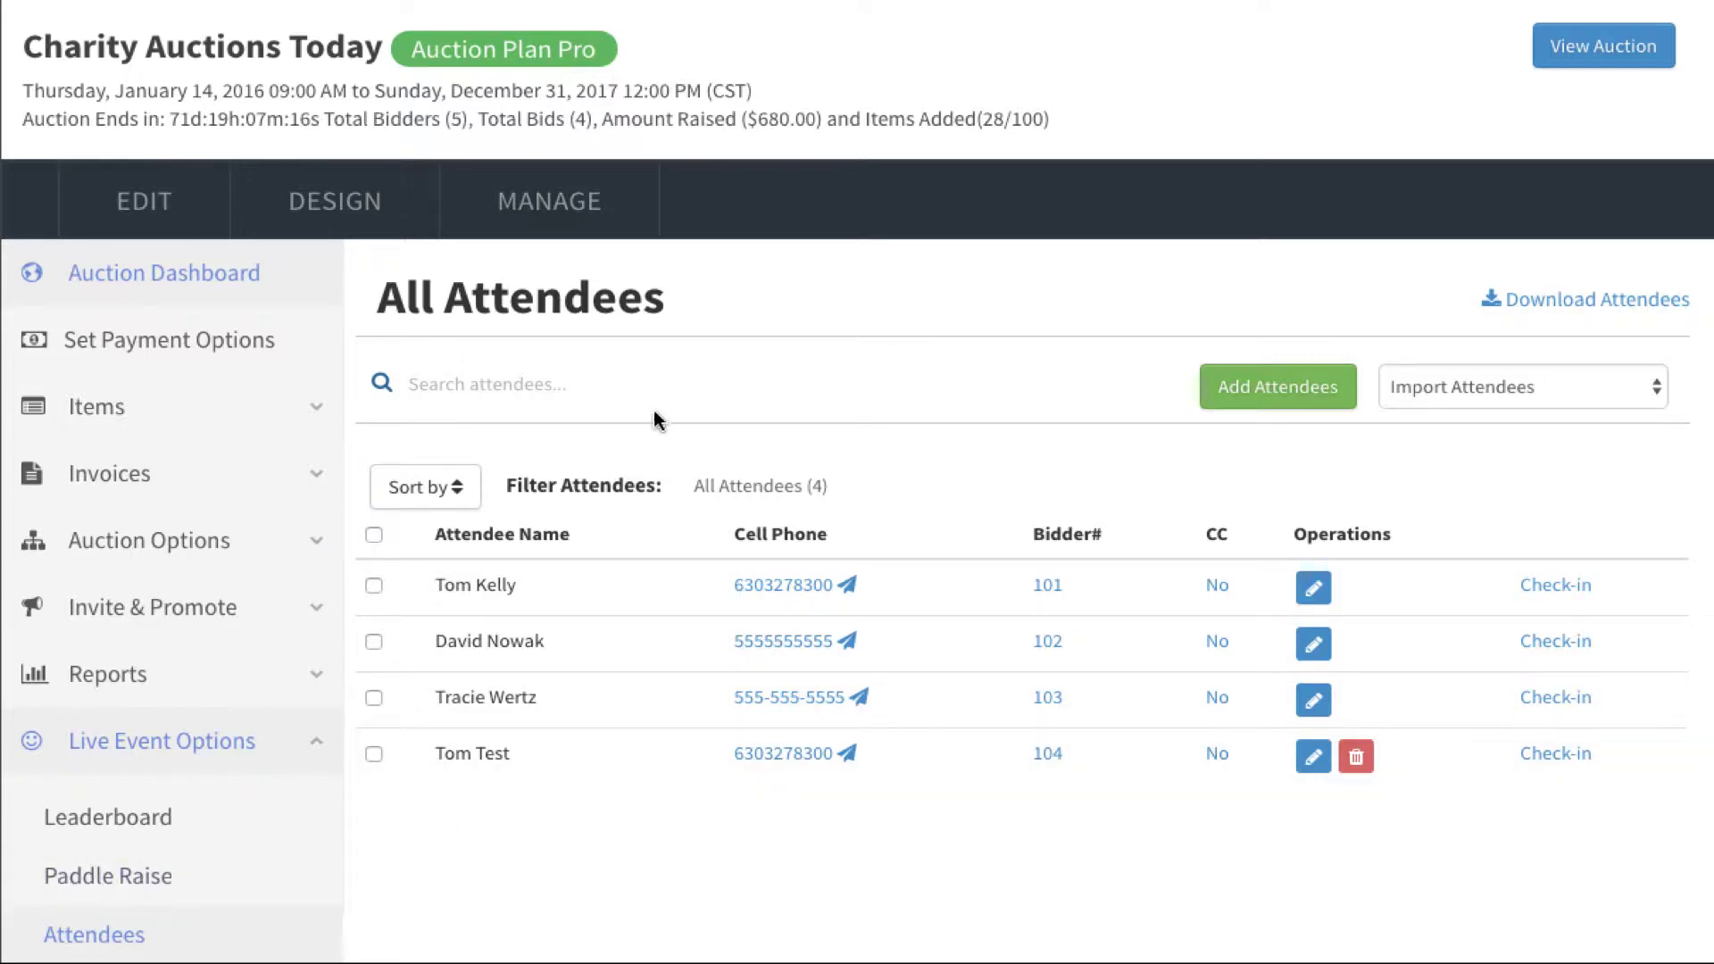
Step: Add attendee 'Offline' 'Bidder' with the preset bidder number 105 and save it
{"action": "left_click", "coordinate": [1314, 398]}
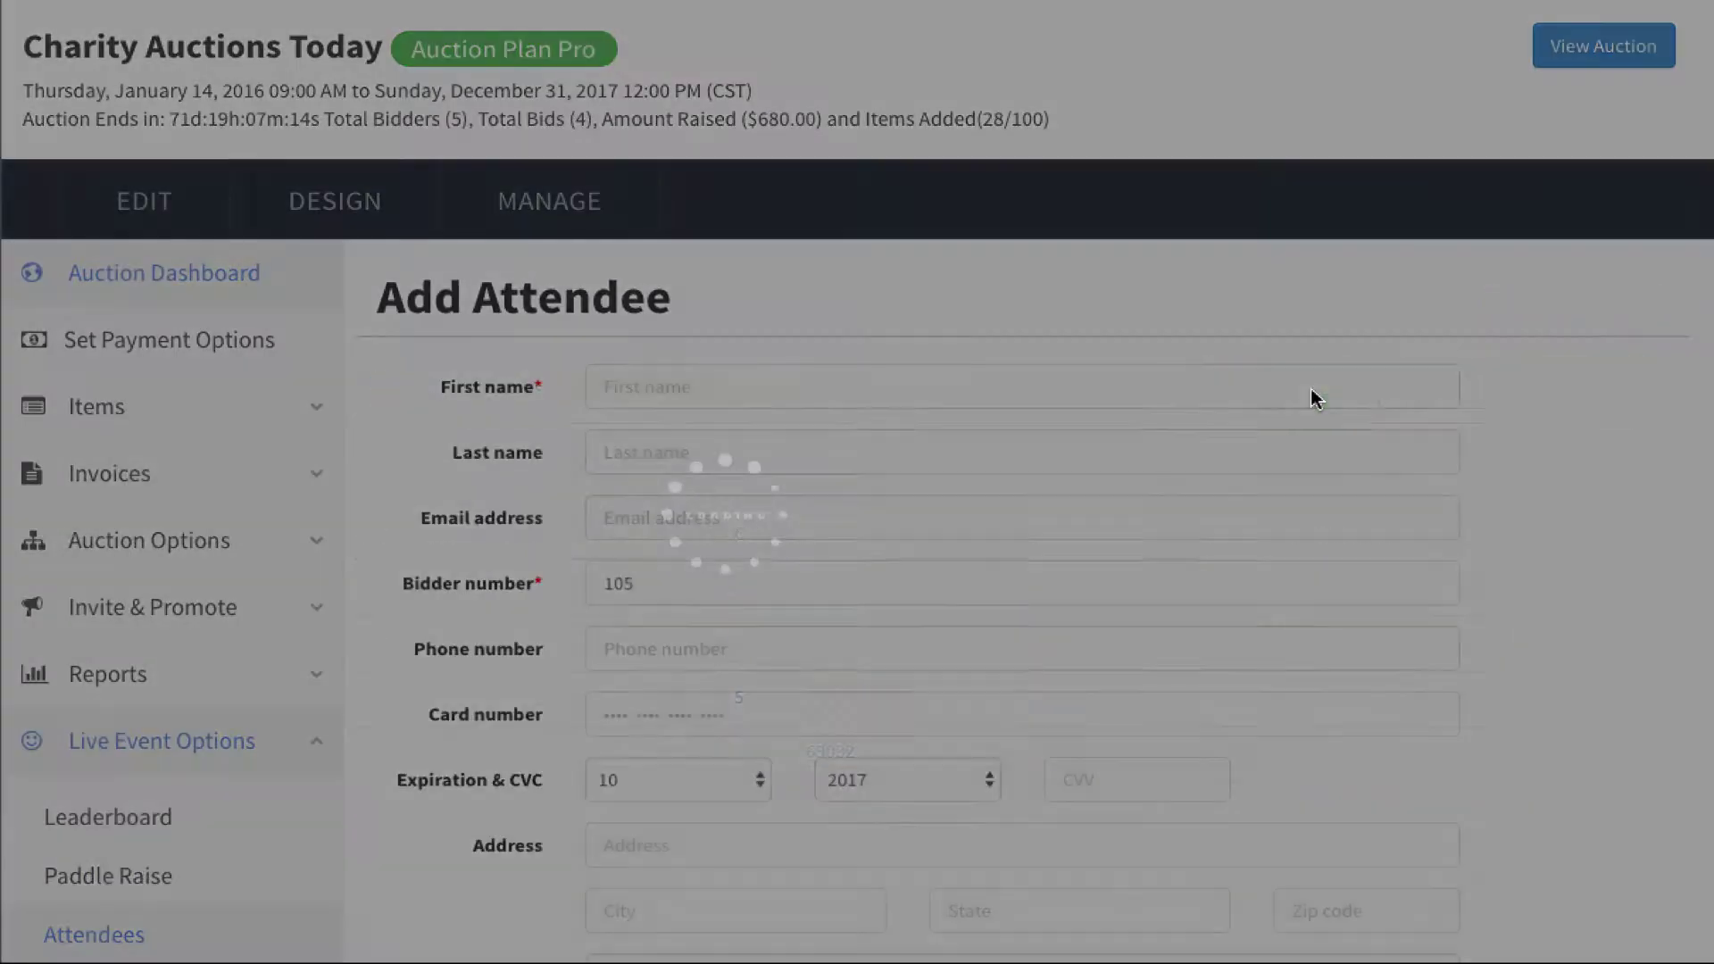
{"action": "left_click", "coordinate": [769, 397]}
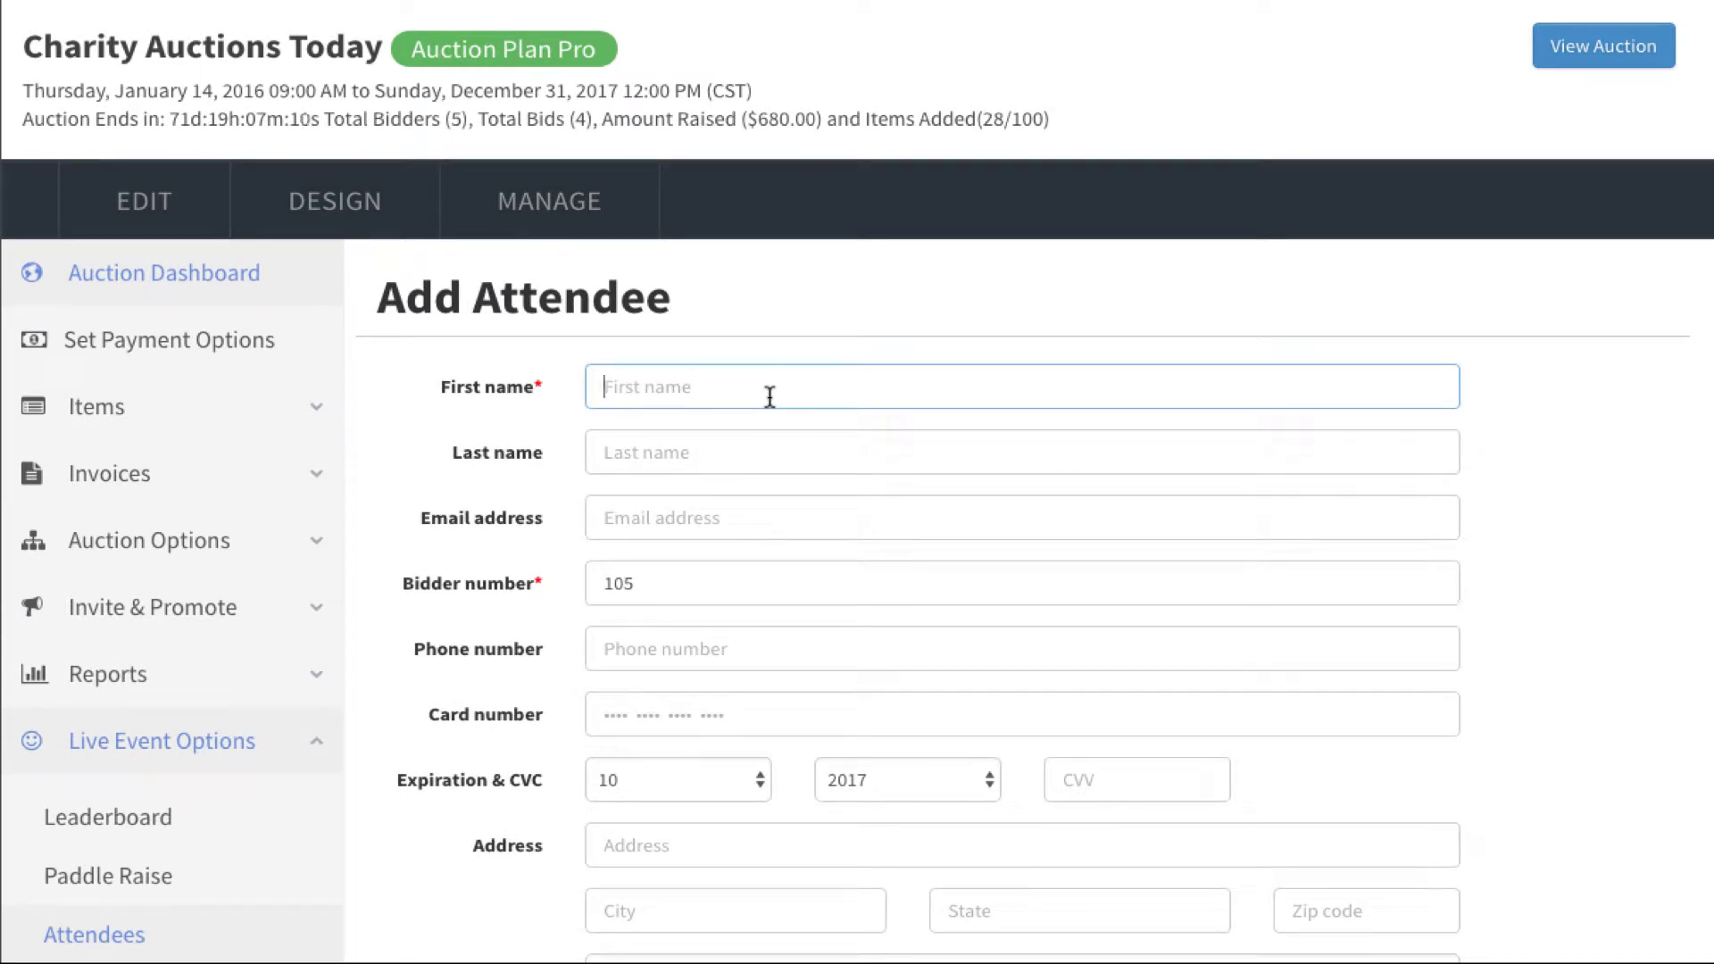
{"action": "type", "text": "Offline"}
{"action": "key", "text": "Tab"}
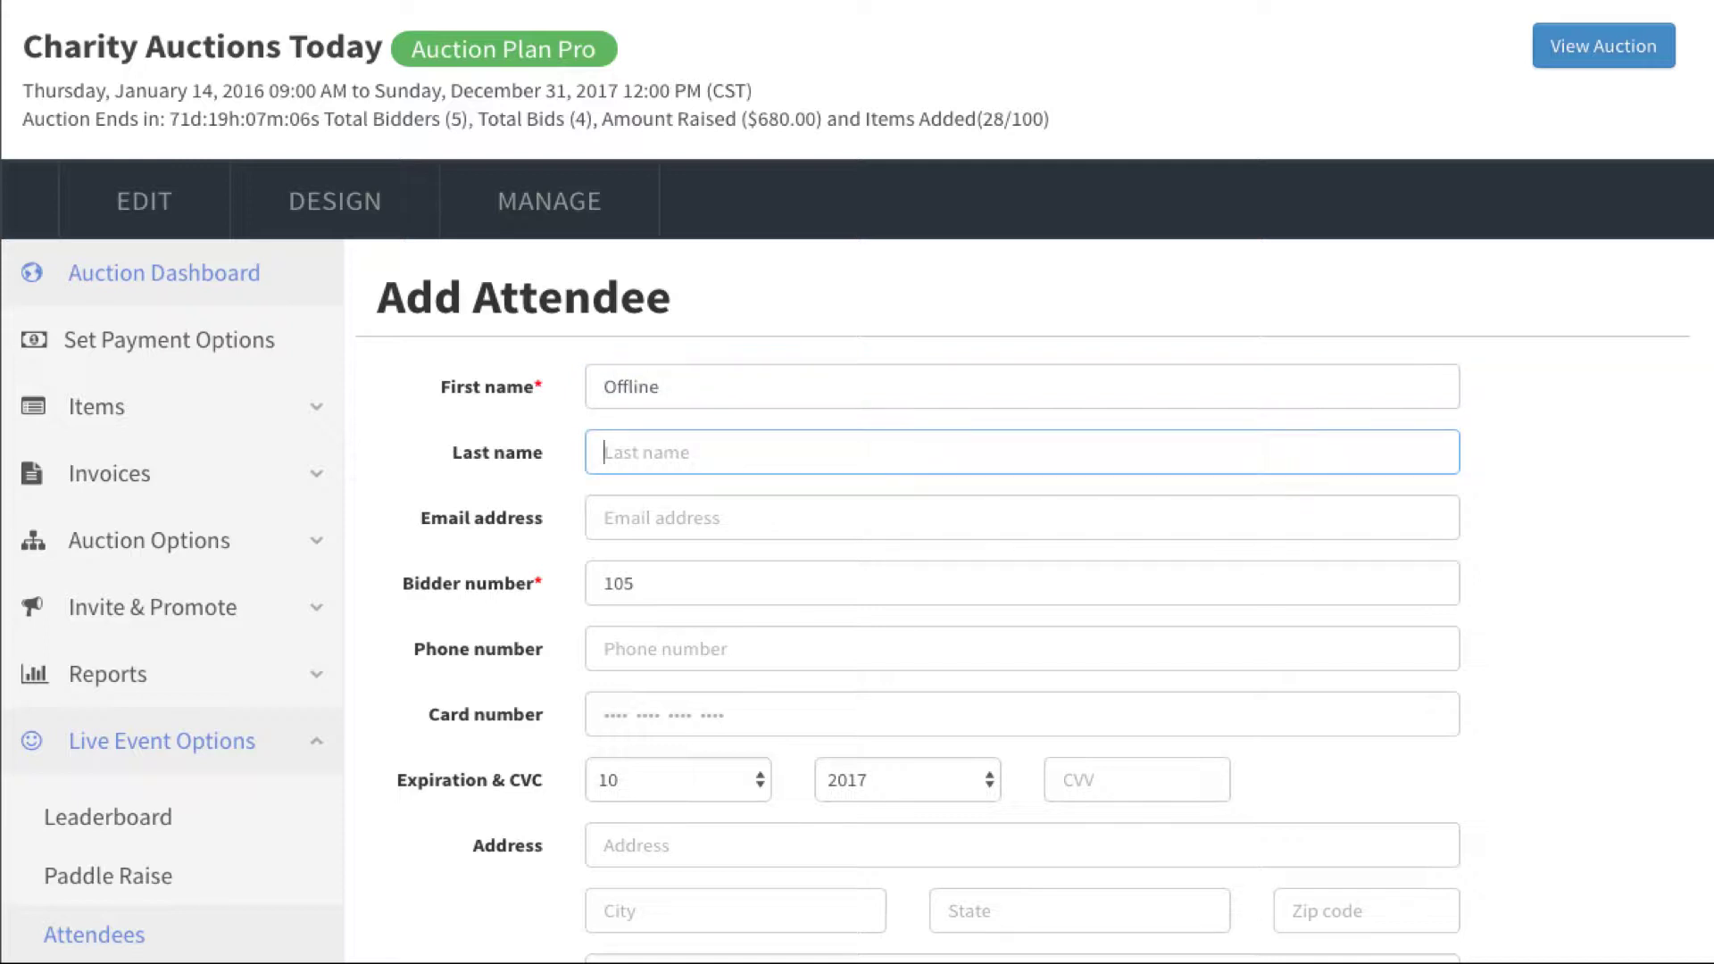
{"action": "type", "text": "Bidder"}
{"action": "left_click", "coordinate": [666, 586]}
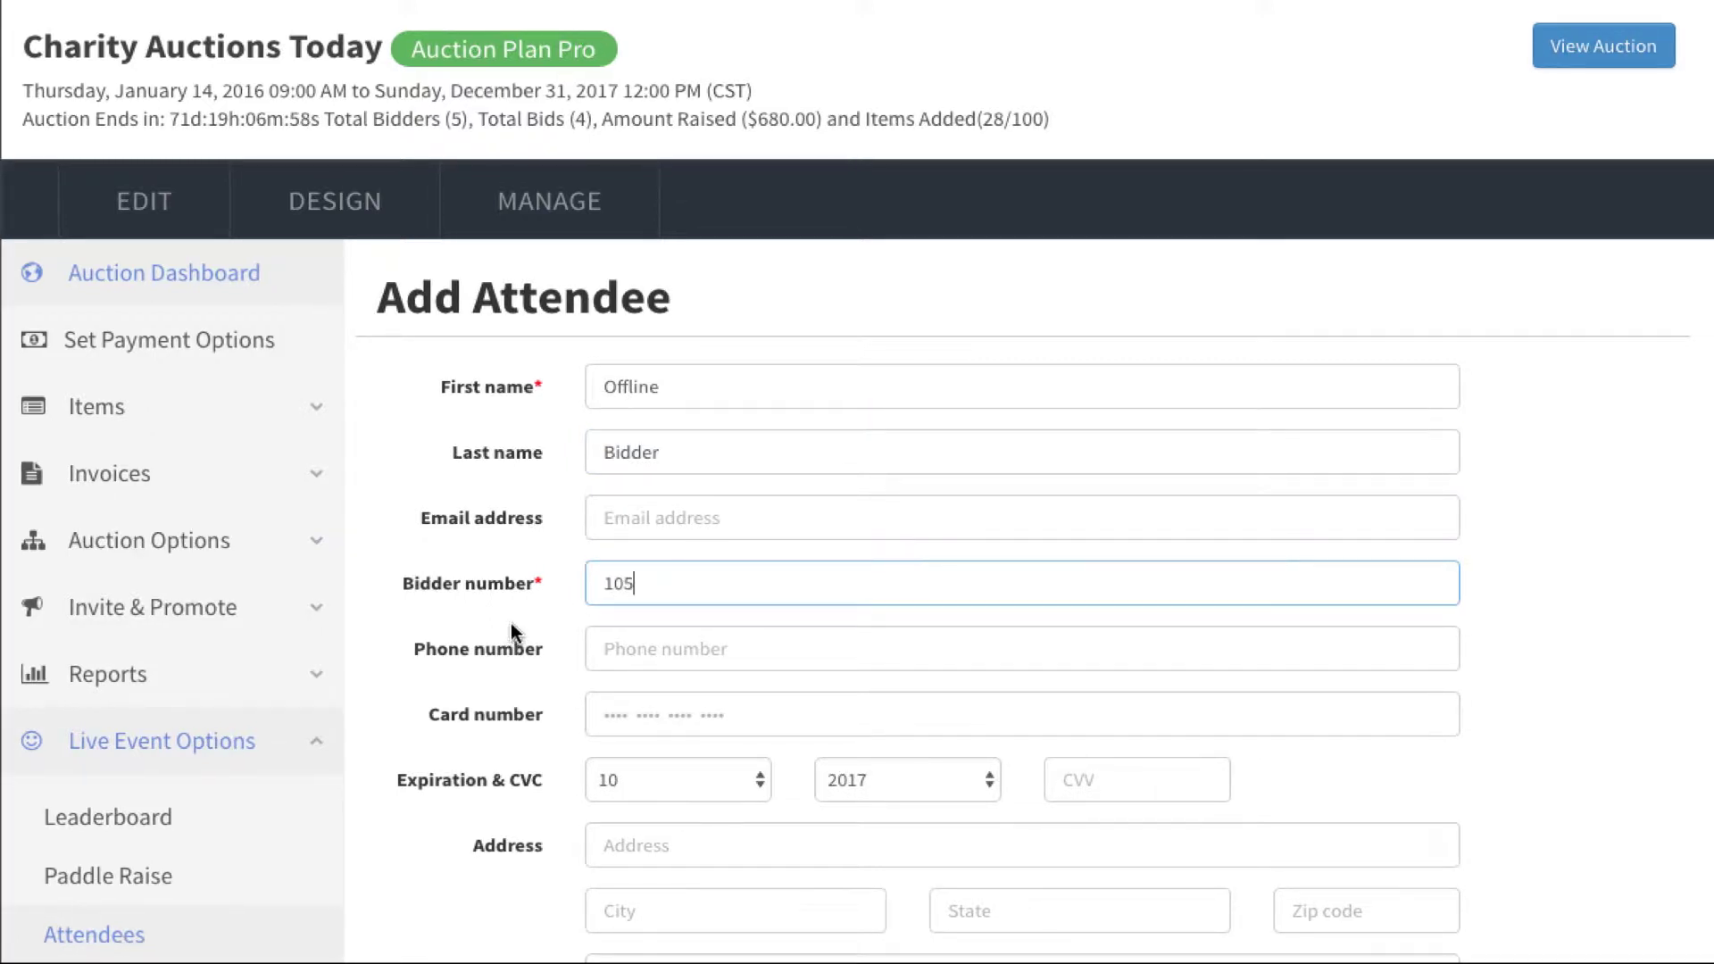
{"action": "left_click", "coordinate": [558, 625]}
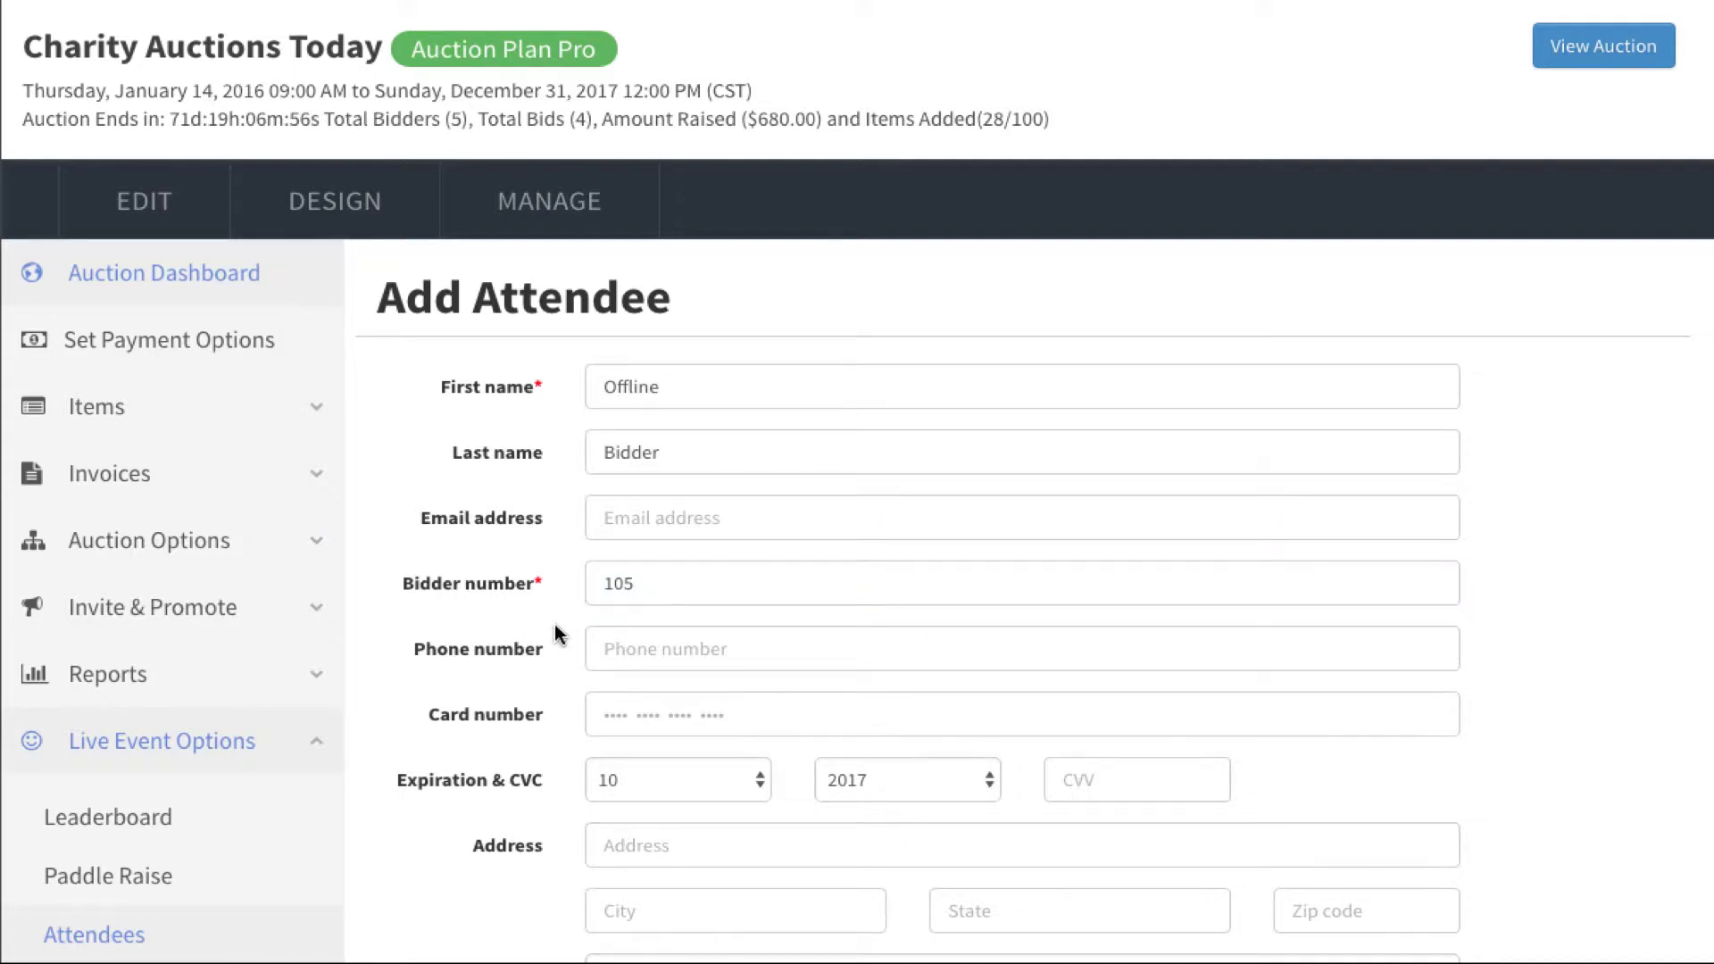
{"action": "scroll", "coordinate": [554, 624], "scroll_direction": "down", "scroll_amount": 2}
{"action": "scroll", "coordinate": [554, 624], "scroll_direction": "down", "scroll_amount": 2}
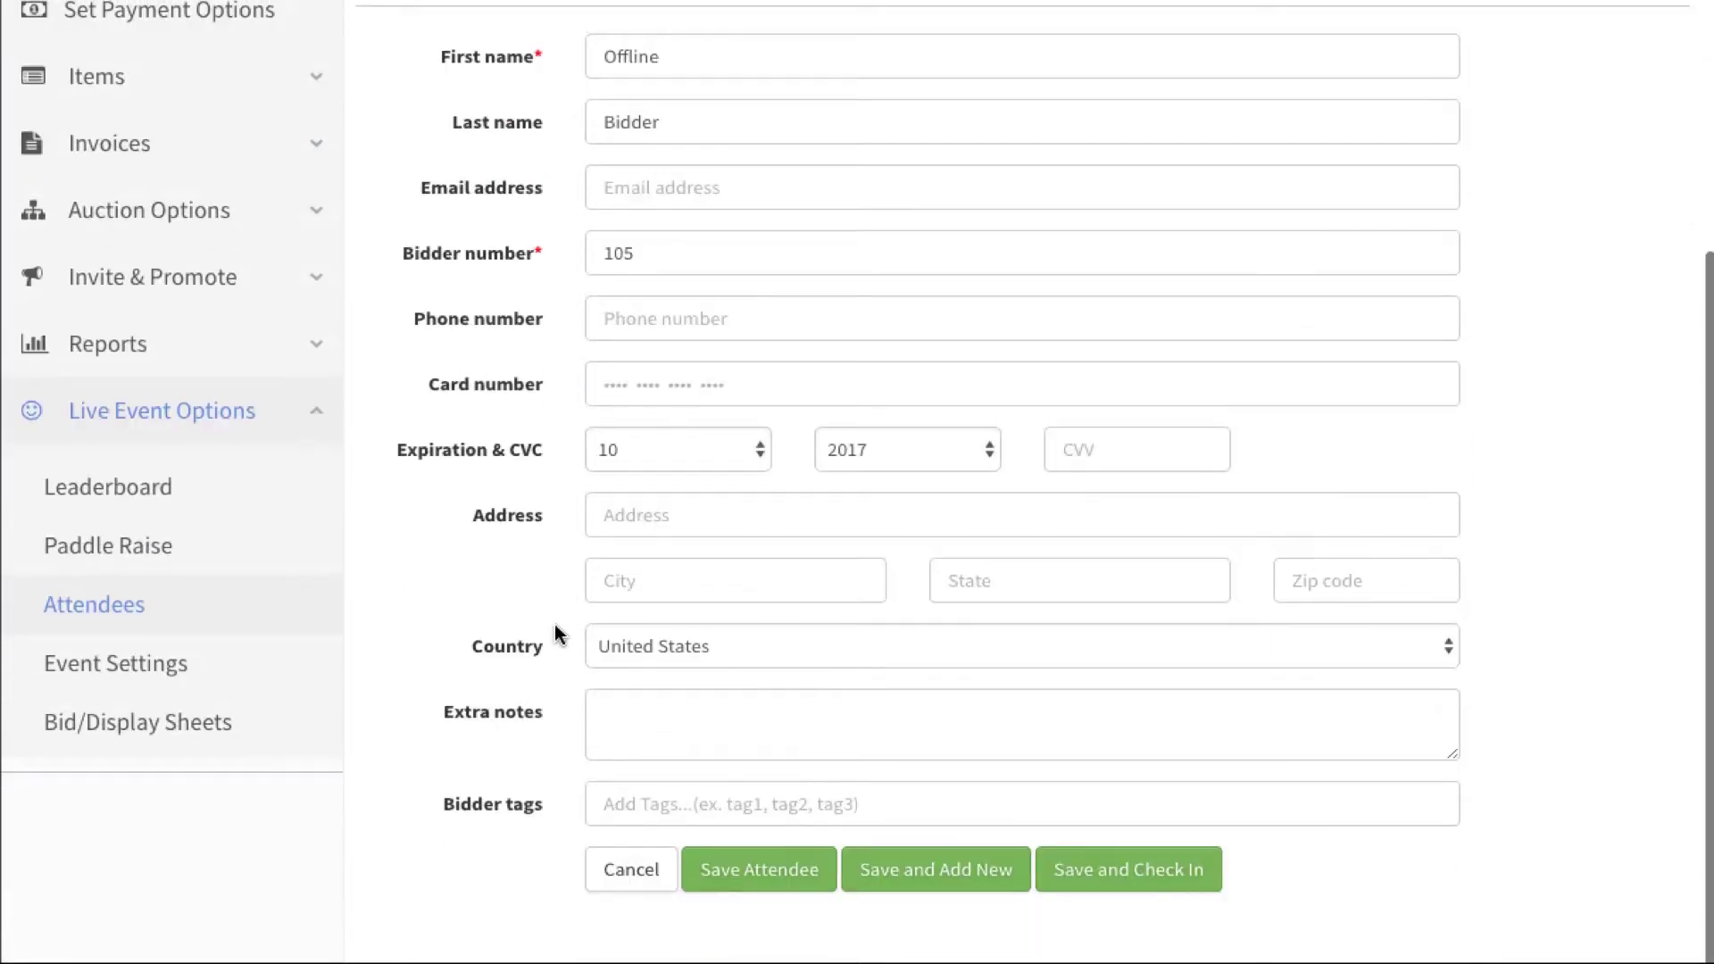
{"action": "left_click", "coordinate": [749, 878]}
{"action": "scroll", "coordinate": [746, 880], "scroll_direction": "down", "scroll_amount": 2}
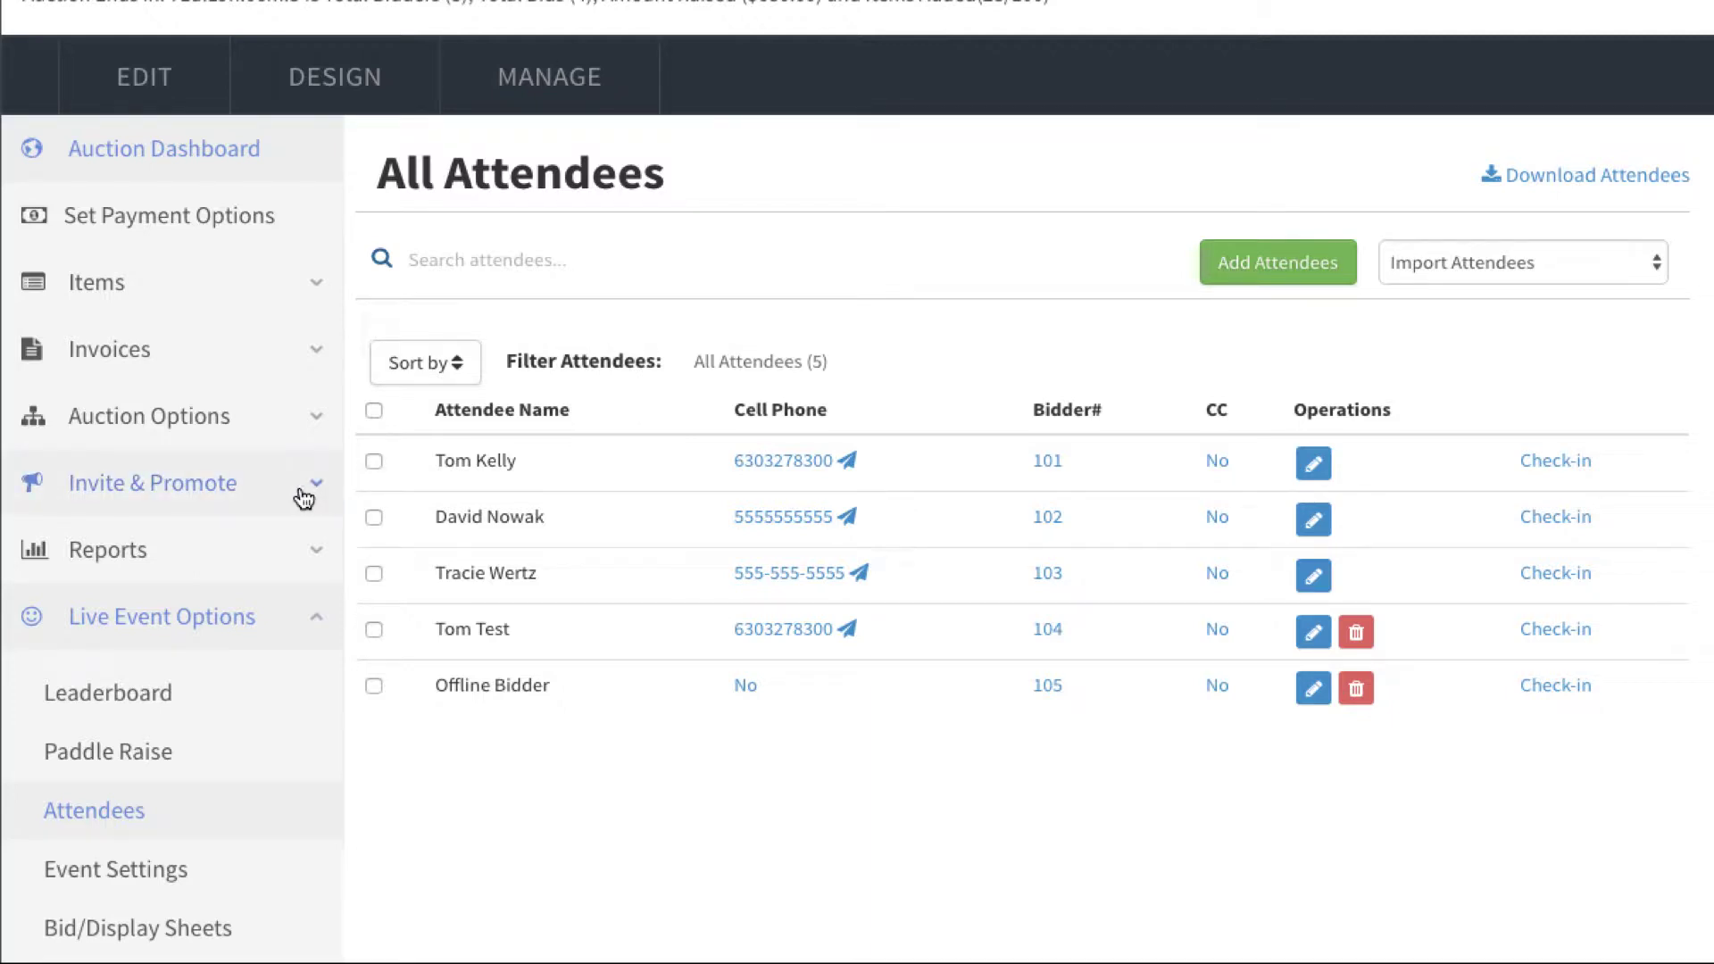
Step: Open Links & Widgets under Invite & Promote and select the Public Bidding Kiosk URL
{"action": "left_click", "coordinate": [304, 496]}
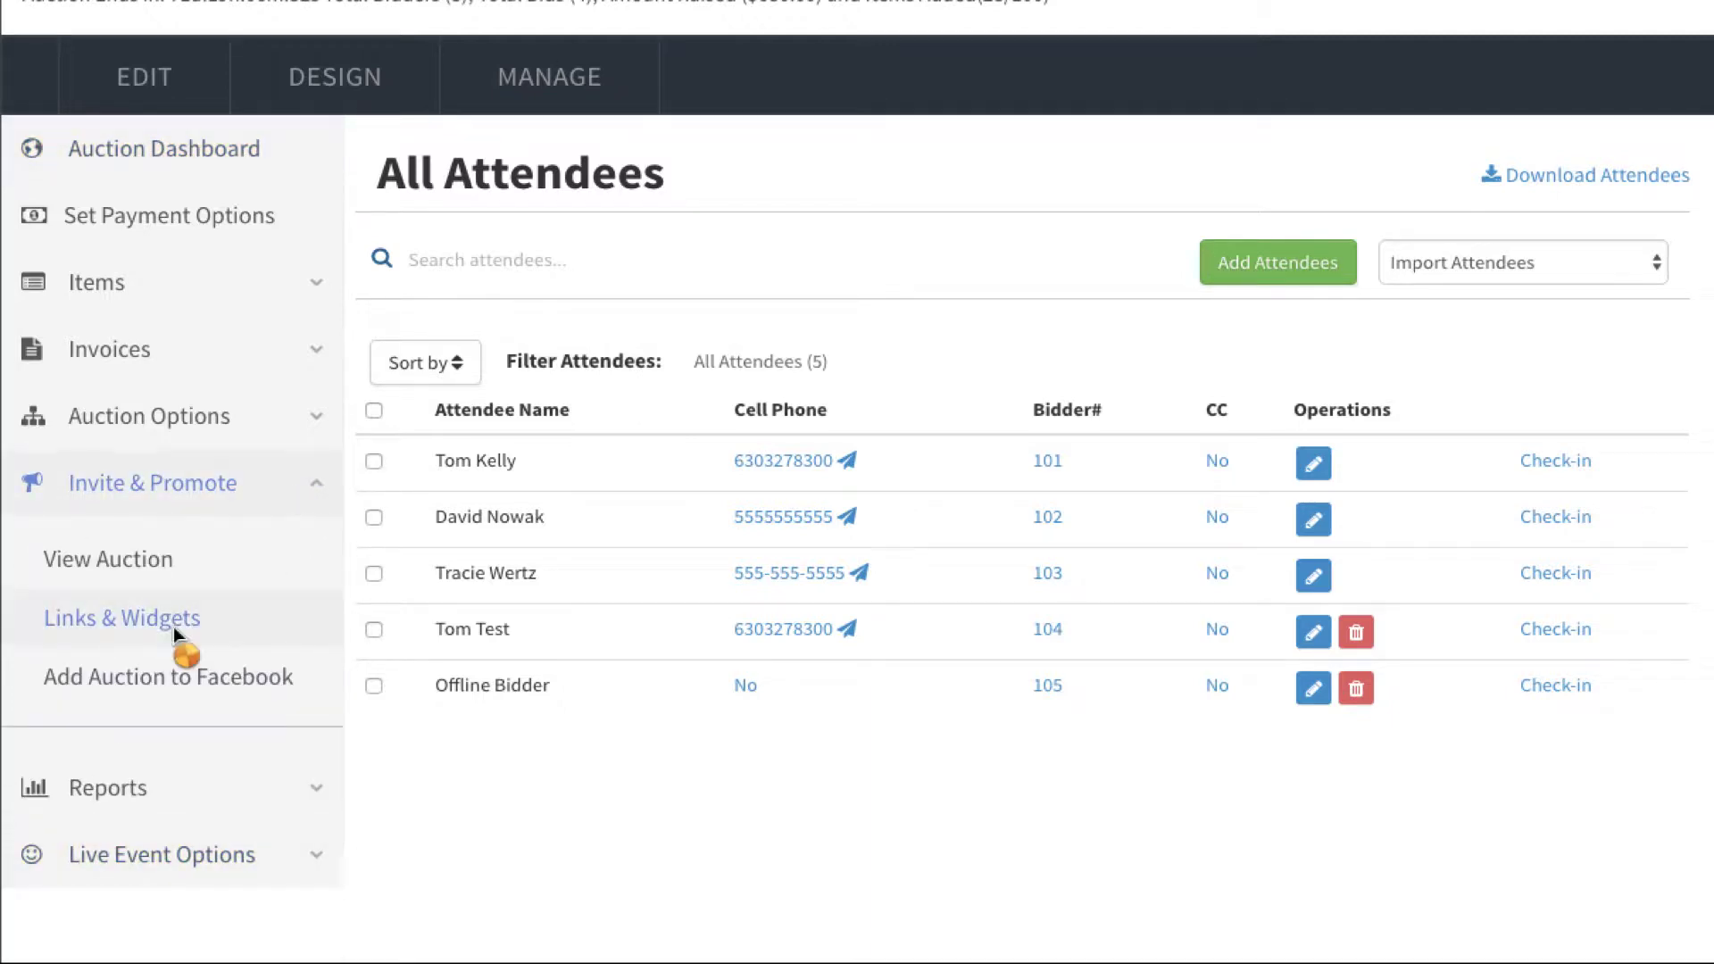
{"action": "left_click", "coordinate": [179, 651]}
{"action": "scroll", "coordinate": [578, 764], "scroll_direction": "down", "scroll_amount": 4}
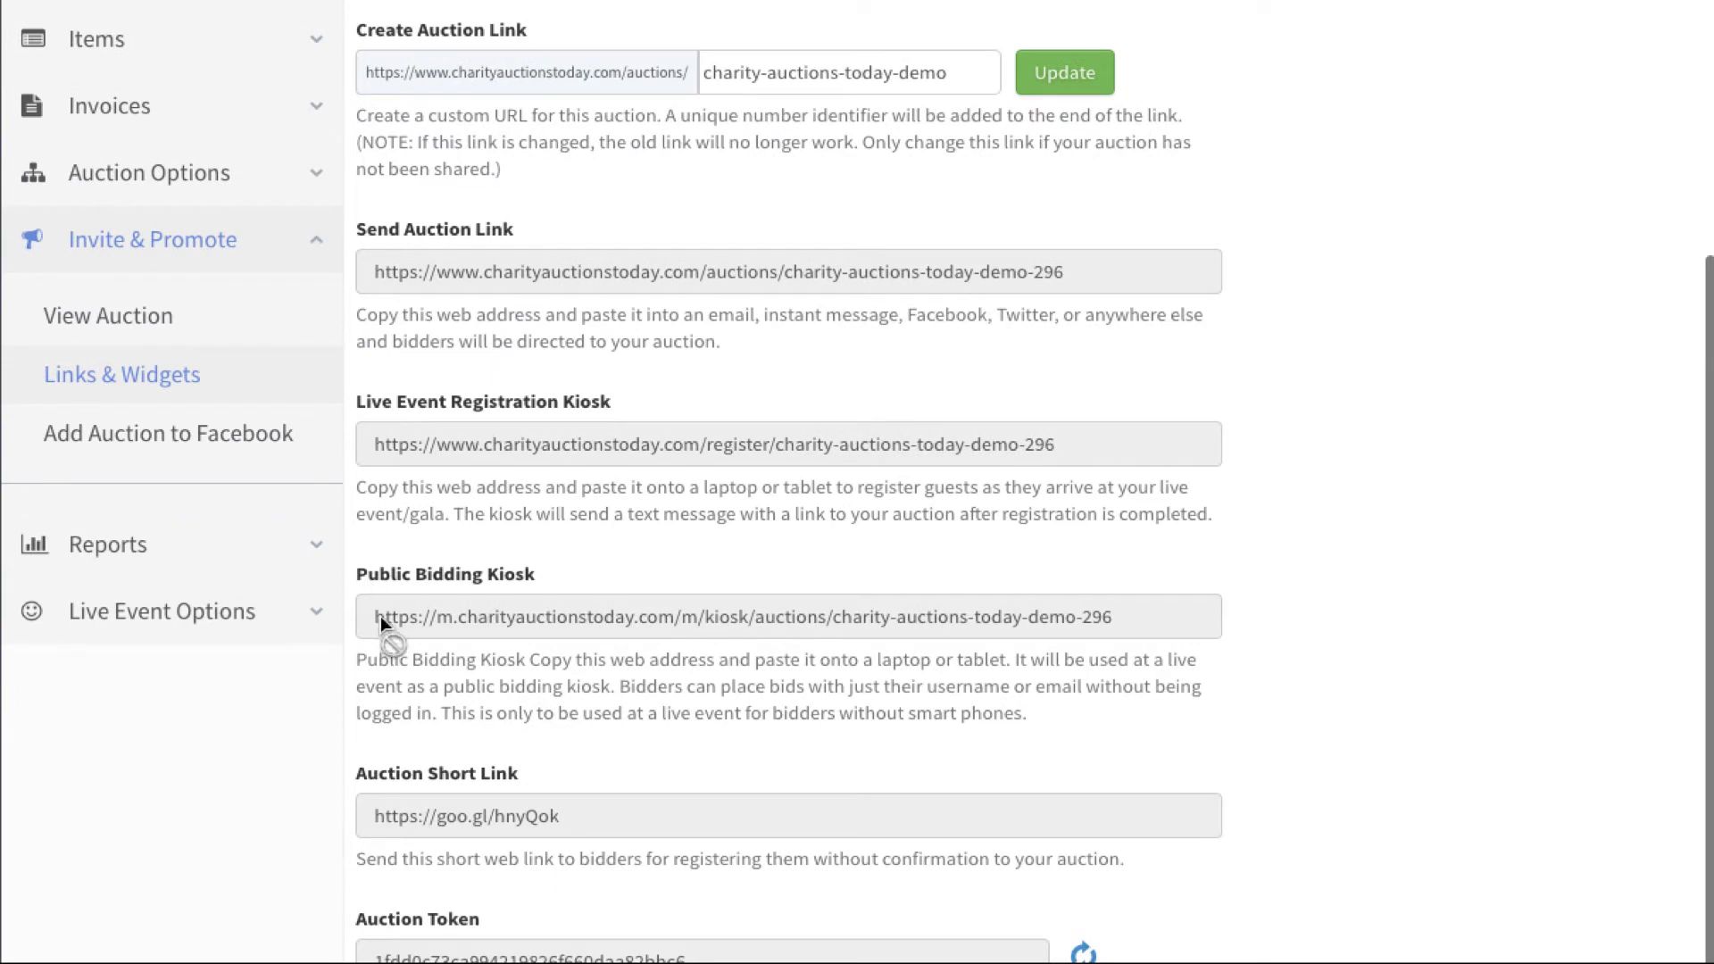
{"action": "left_click_drag", "start_coordinate": [376, 619], "coordinate": [1149, 625]}
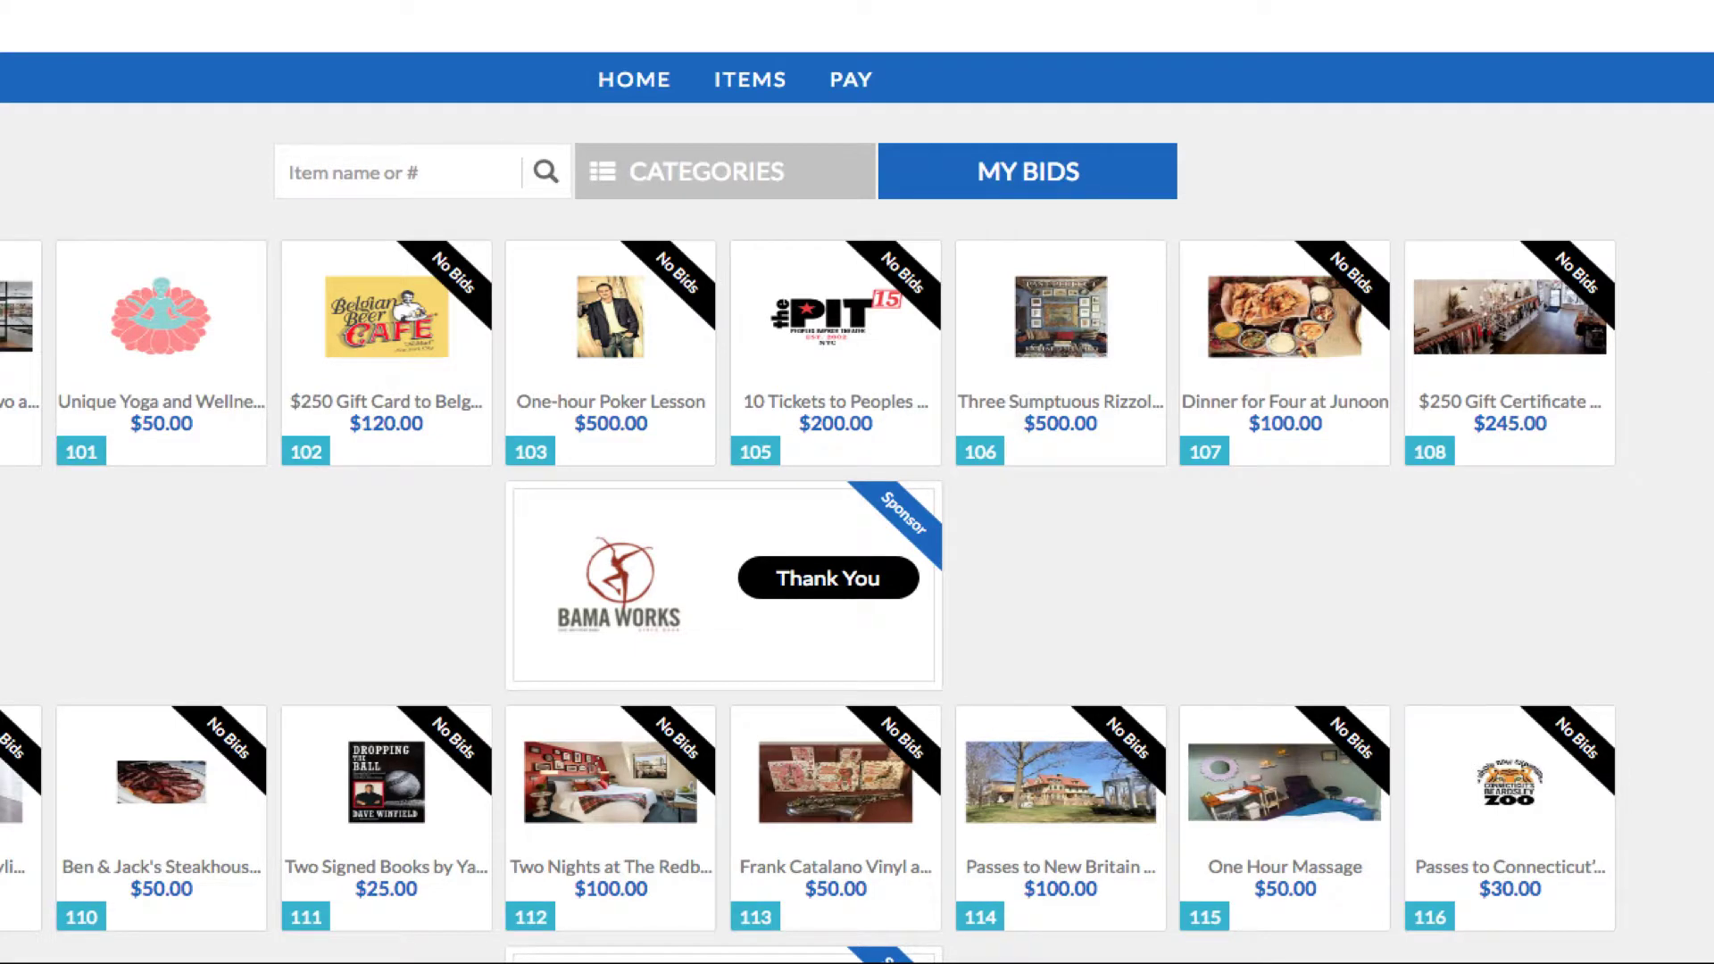
Step: Open lot 104, Weekend Stay for Two at the Arlo Hotel, from the kiosk items grid
{"action": "left_click_drag", "start_coordinate": [0, 427], "coordinate": [4, 427]}
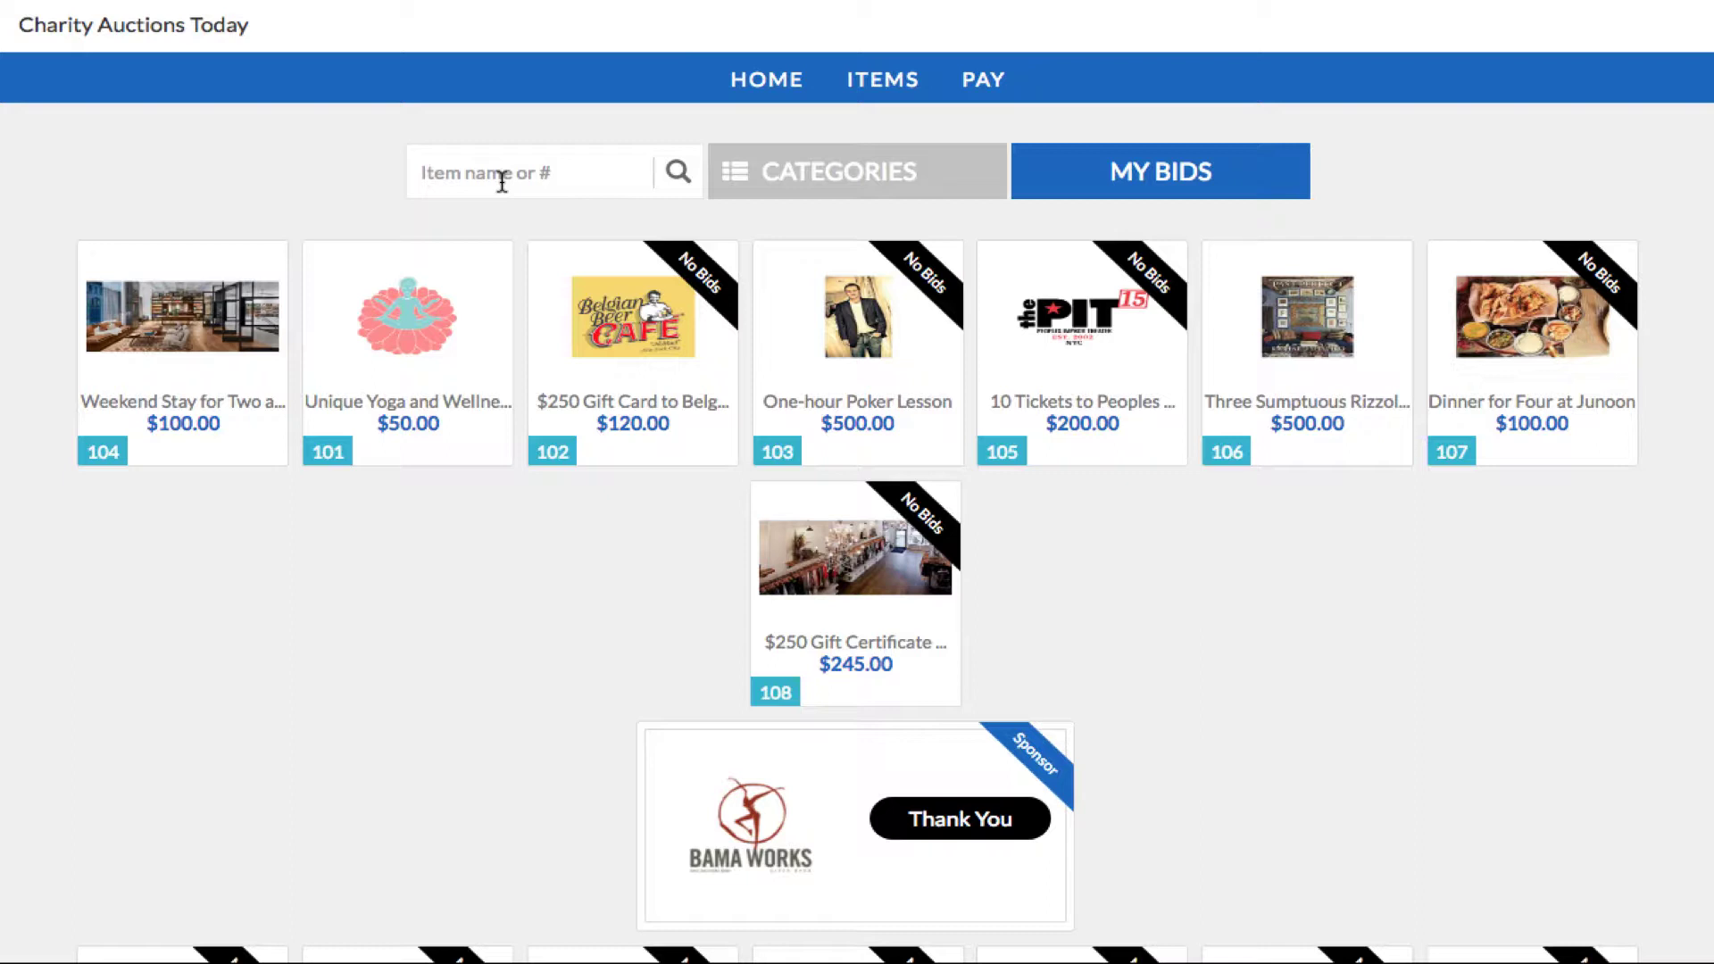
{"action": "left_click", "coordinate": [224, 319]}
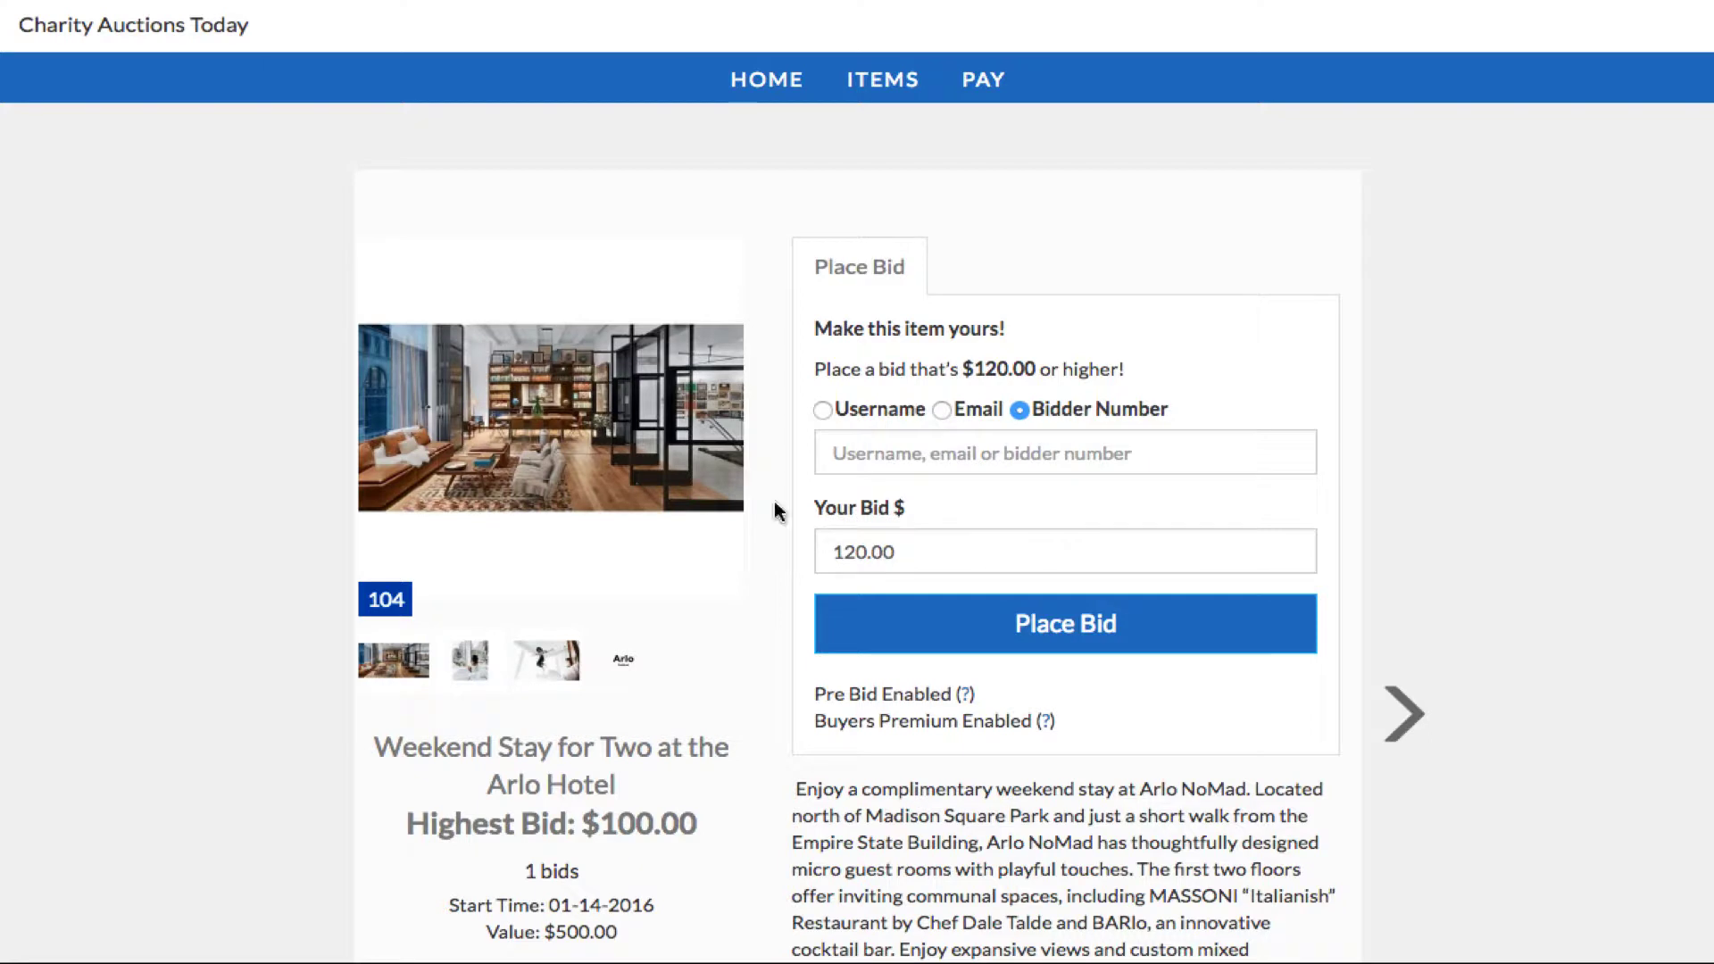
Step: Enter bidder number 105, keep the bid at 120.00, and place the bid on the hotel stay
{"action": "scroll", "coordinate": [892, 473], "scroll_direction": "down", "scroll_amount": 1}
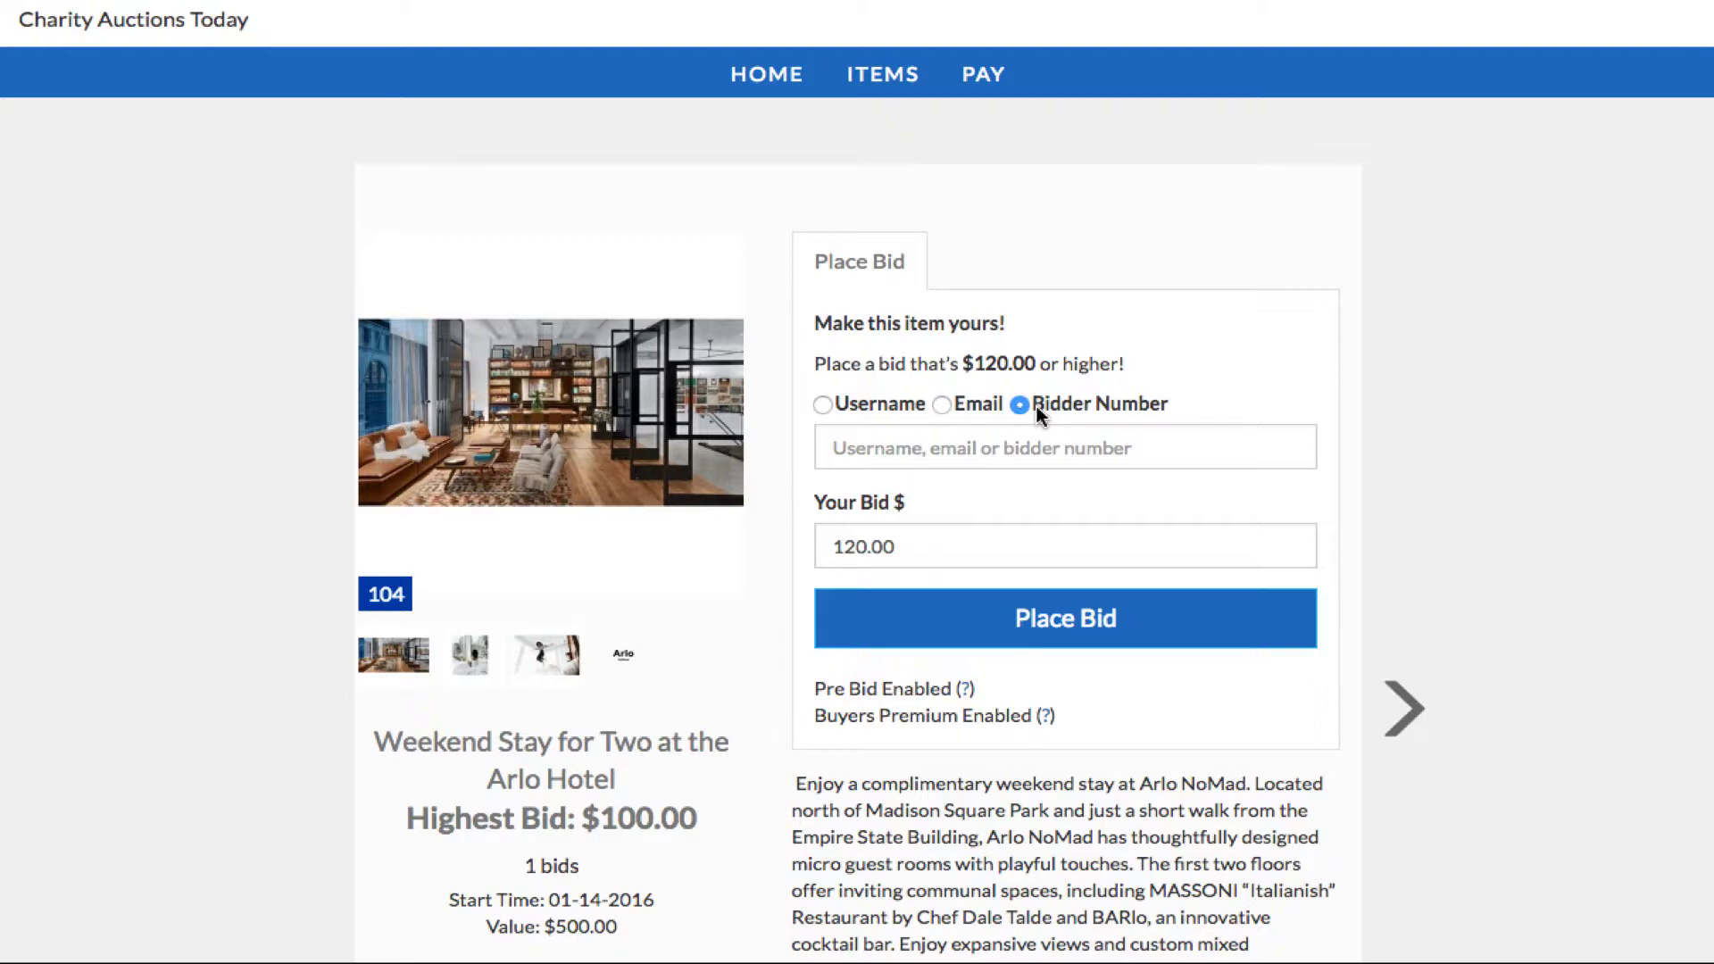
{"action": "left_click", "coordinate": [1098, 448]}
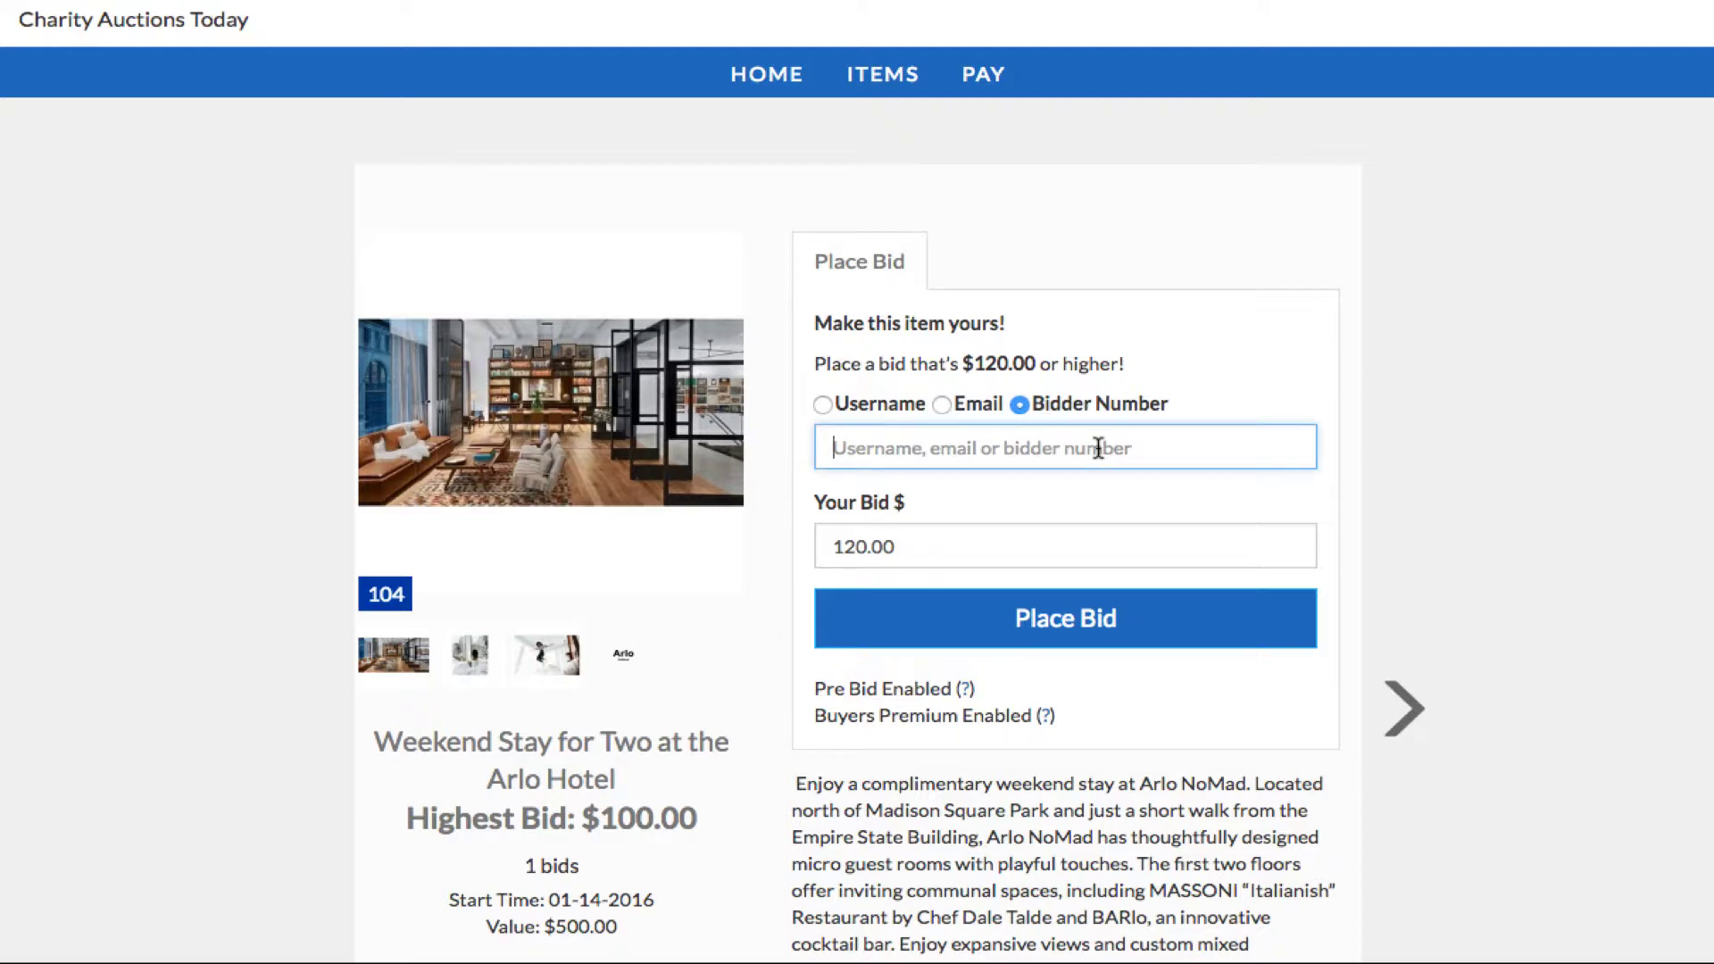
{"action": "type", "text": "105"}
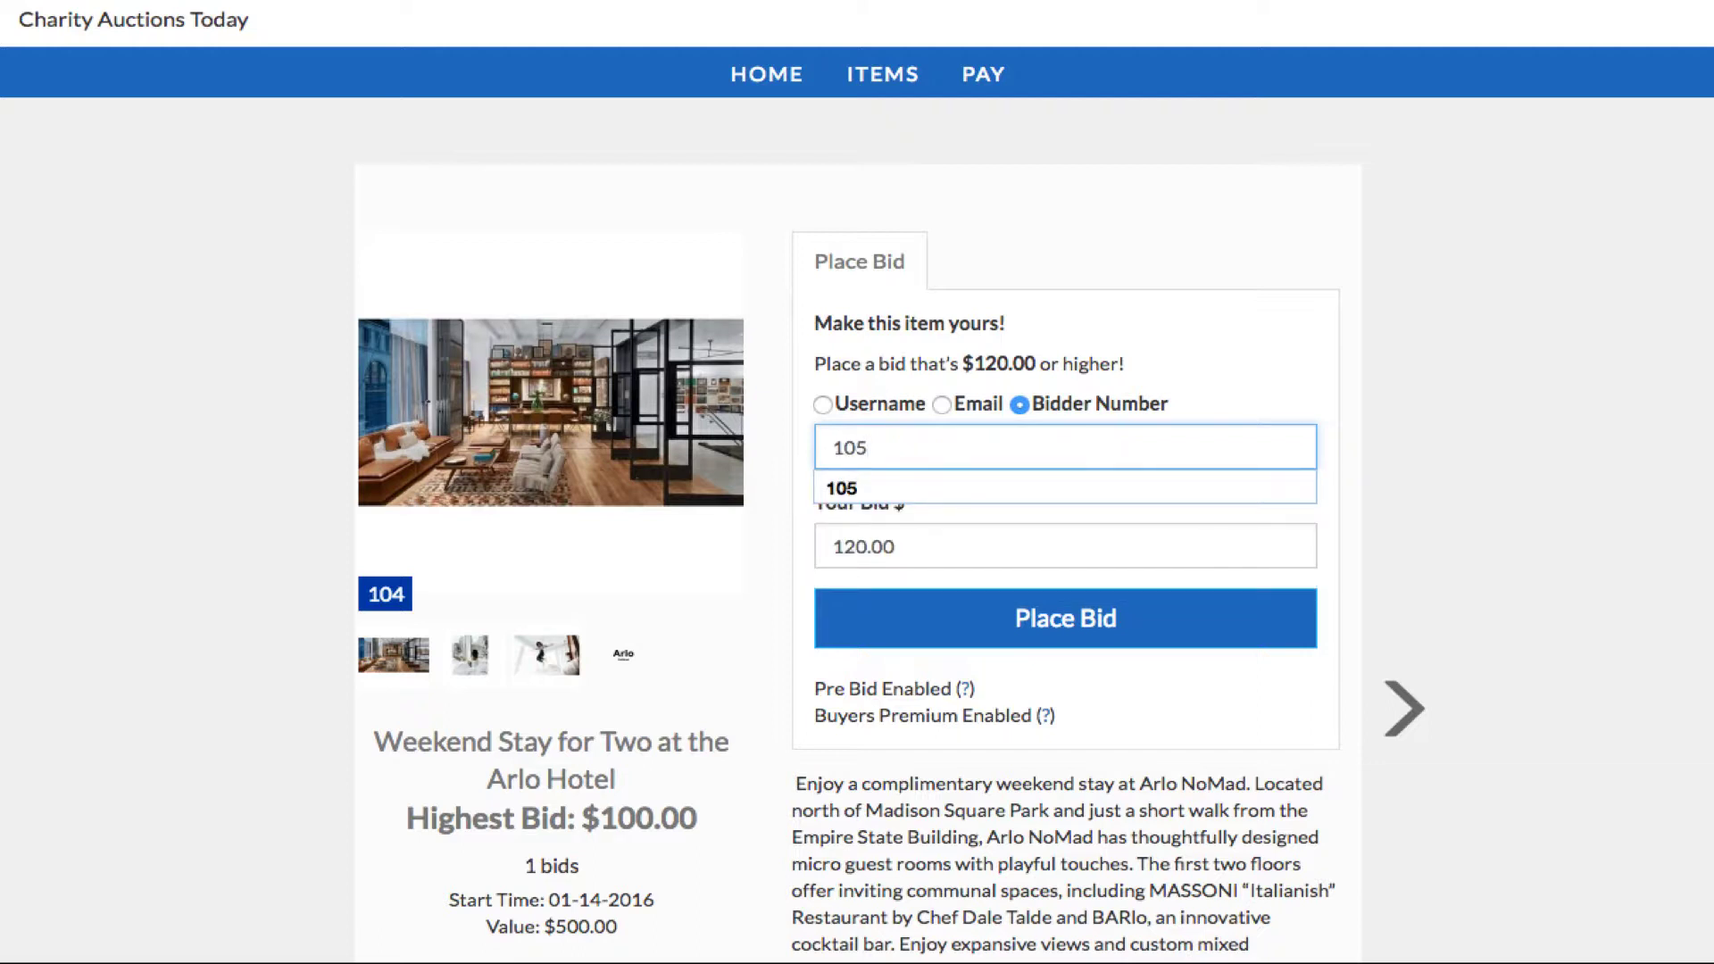
{"action": "left_click", "coordinate": [1212, 342]}
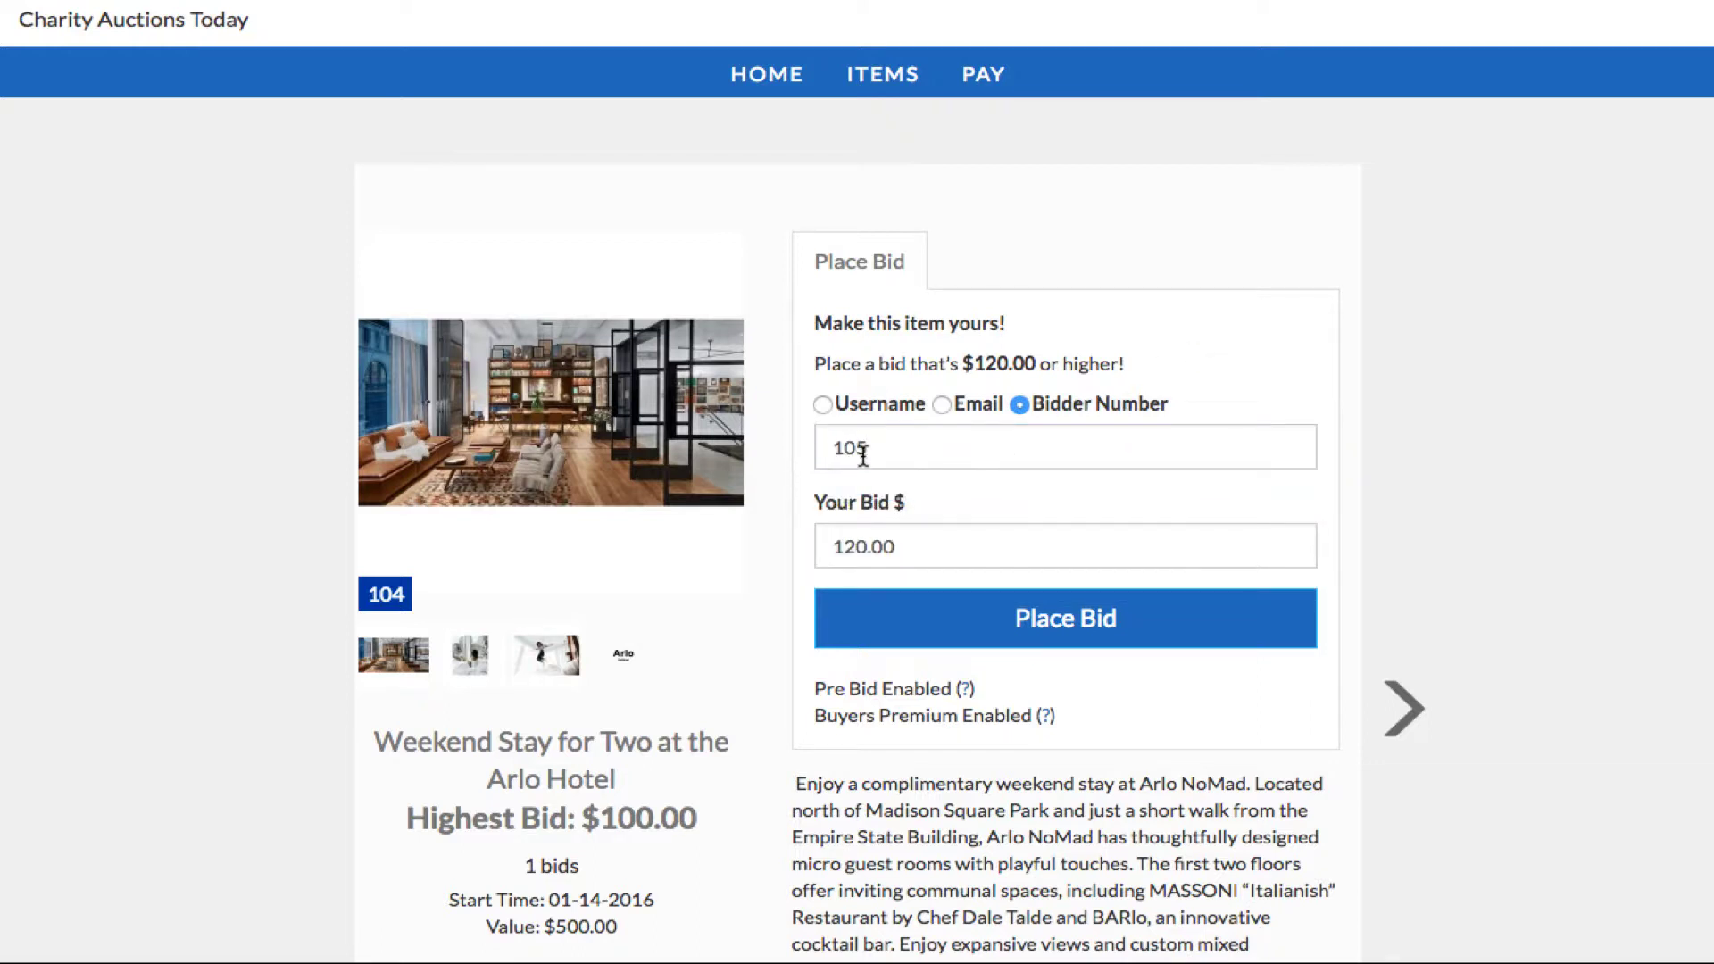
{"action": "left_click", "coordinate": [842, 548]}
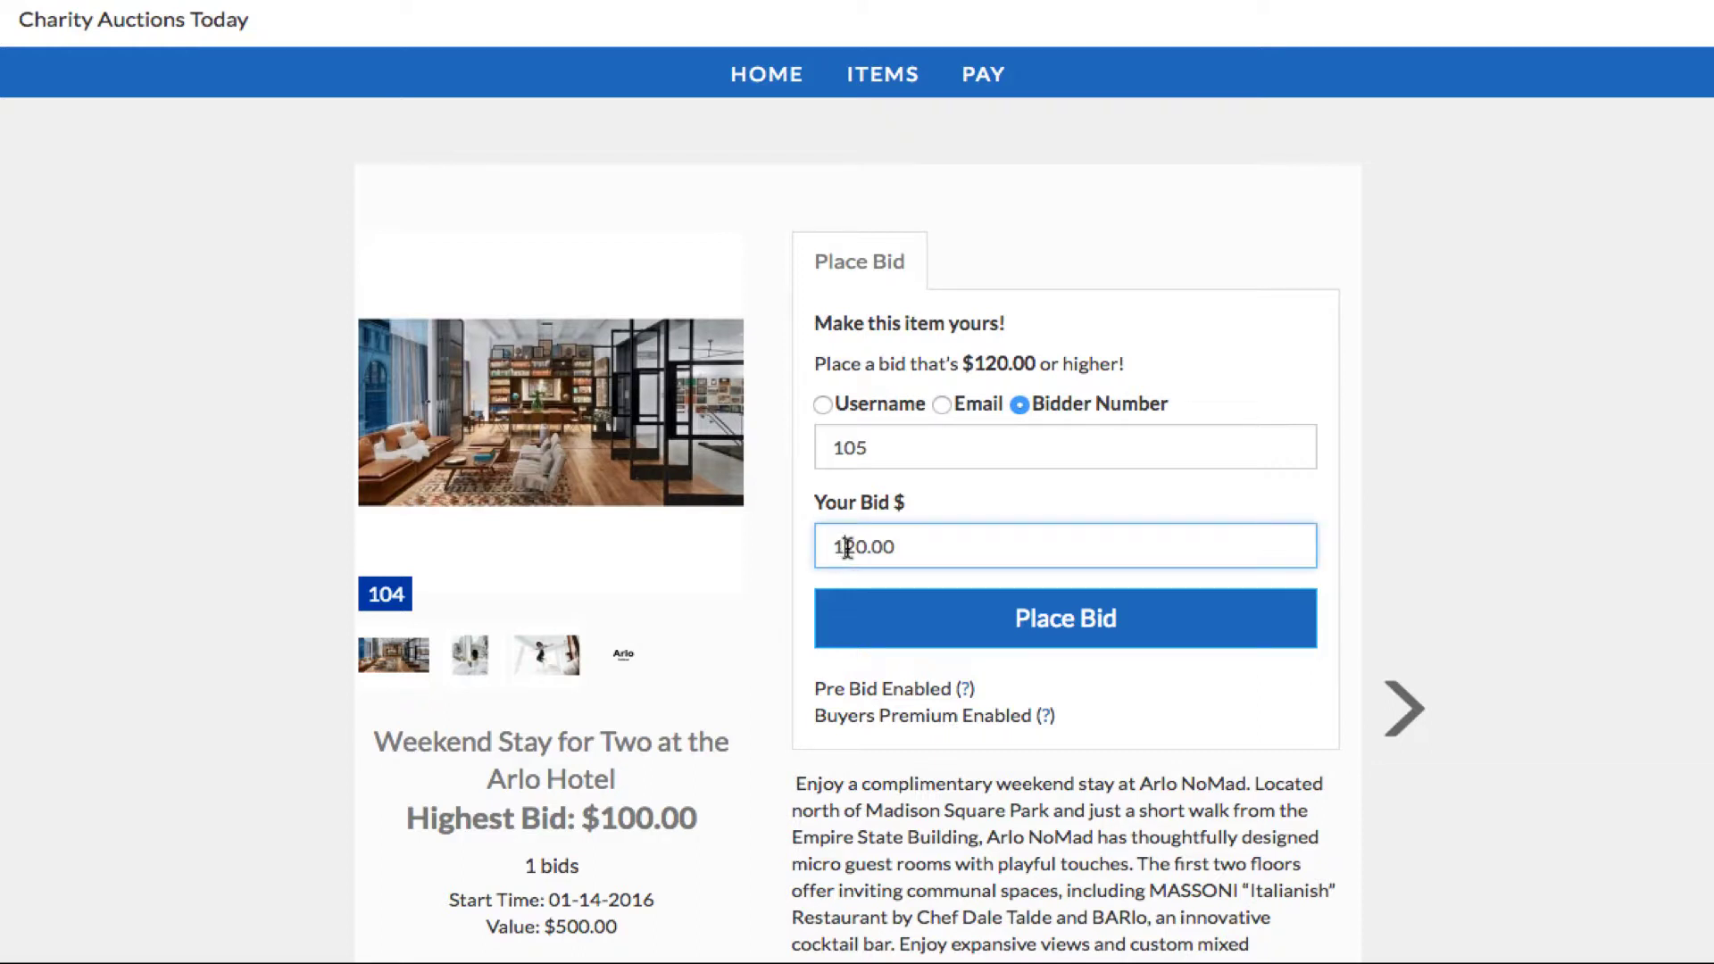
{"action": "type", "text": "1"}
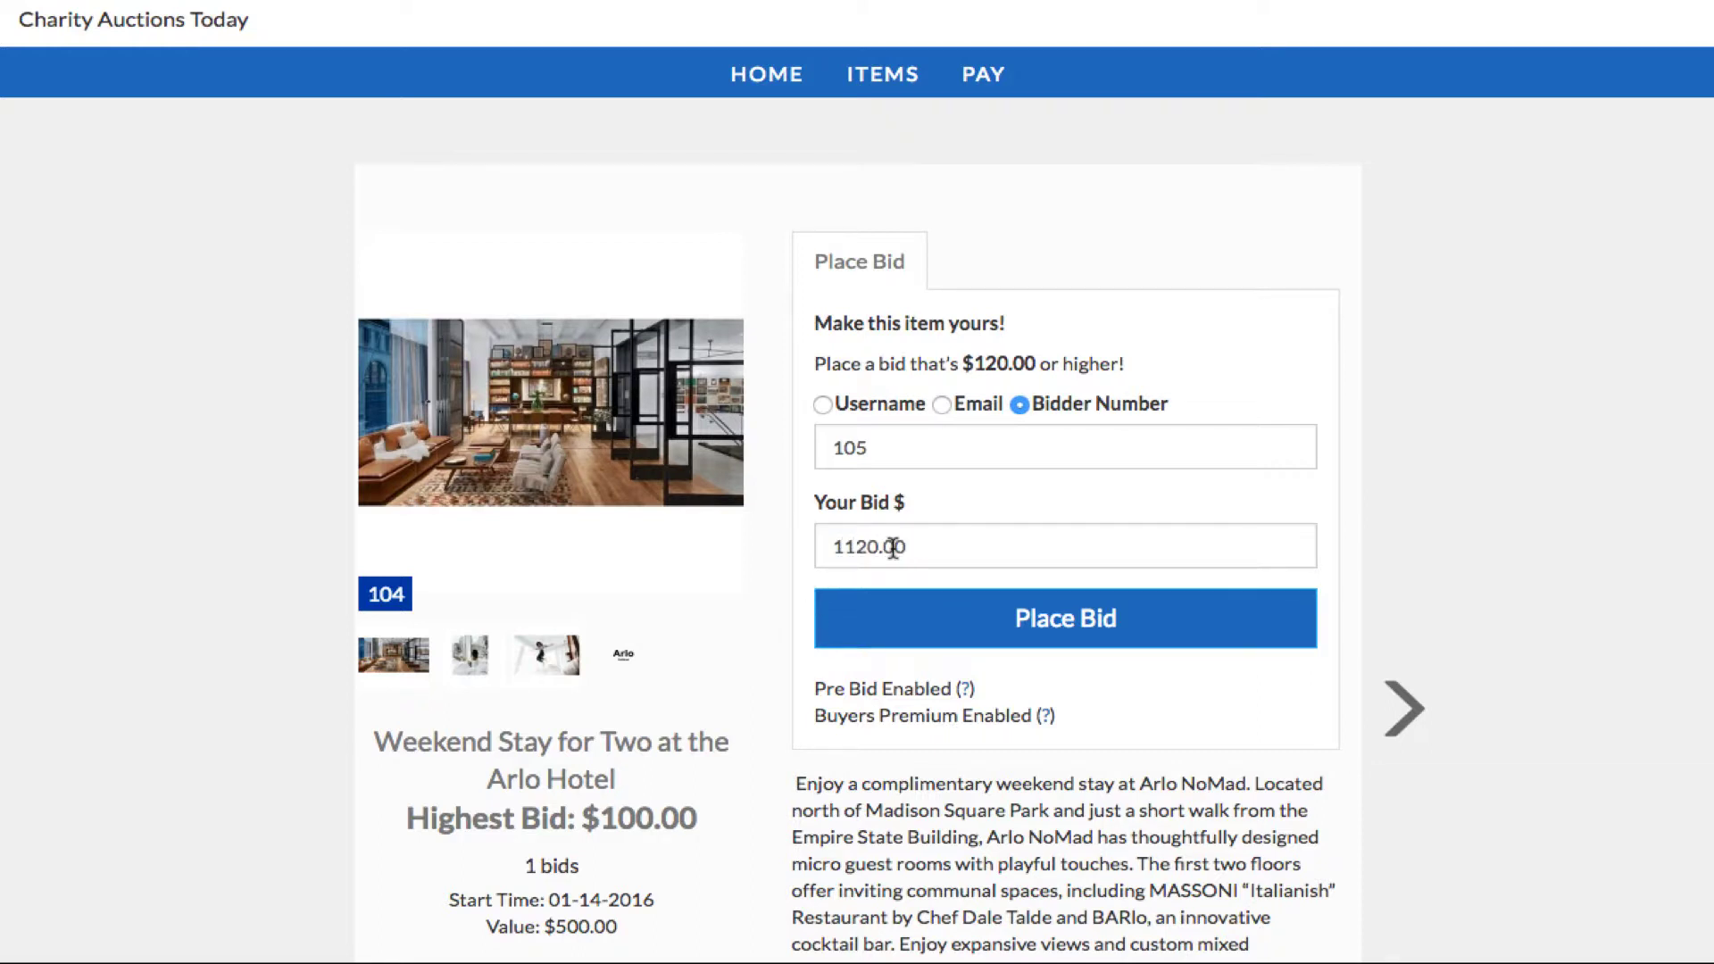
{"action": "left_click", "coordinate": [859, 548]}
{"action": "key", "text": "BackSpace"}
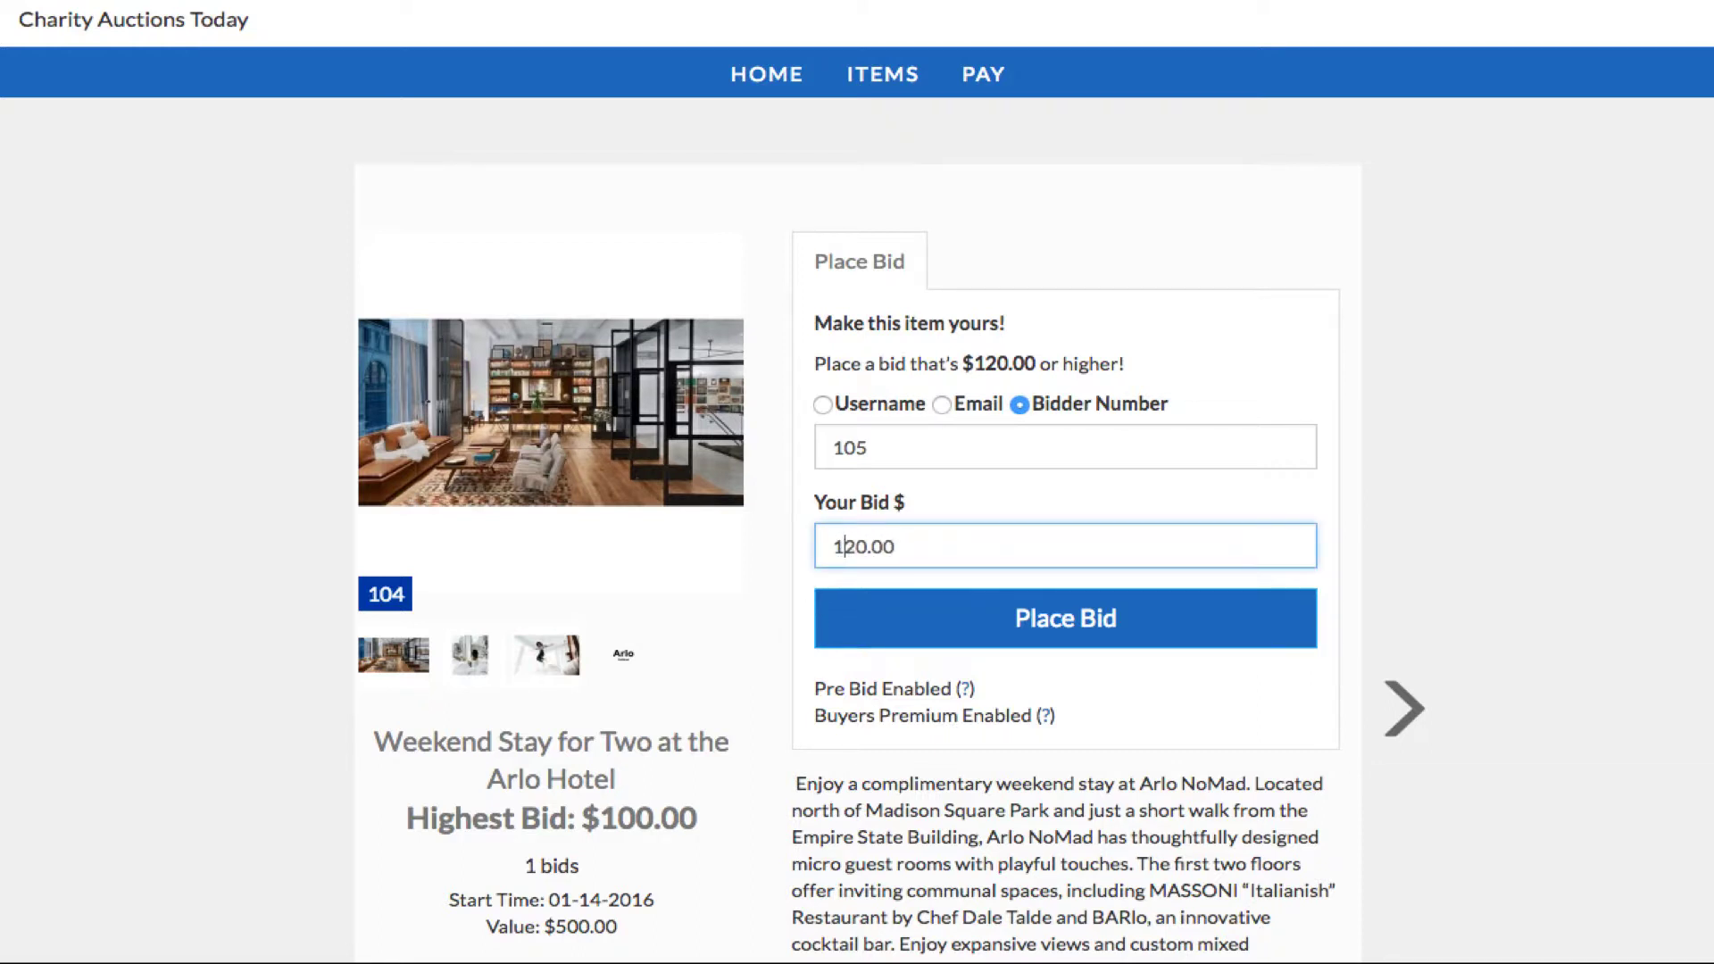
{"action": "left_click", "coordinate": [807, 584]}
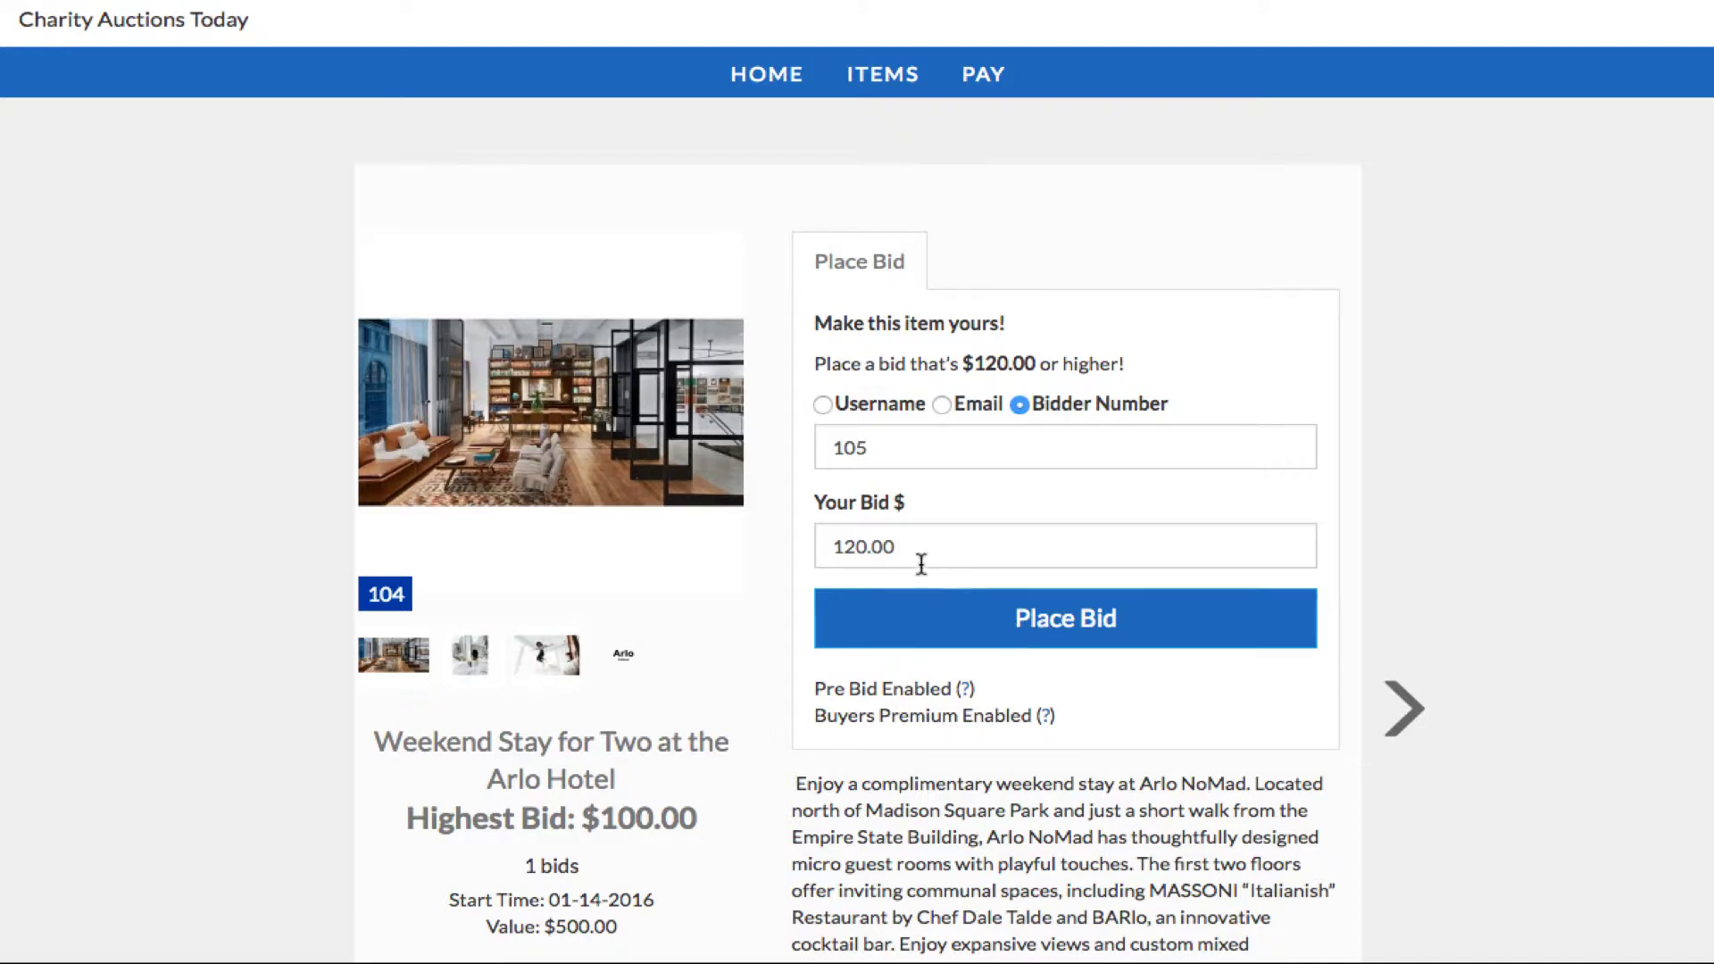
{"action": "double_click", "coordinate": [833, 448]}
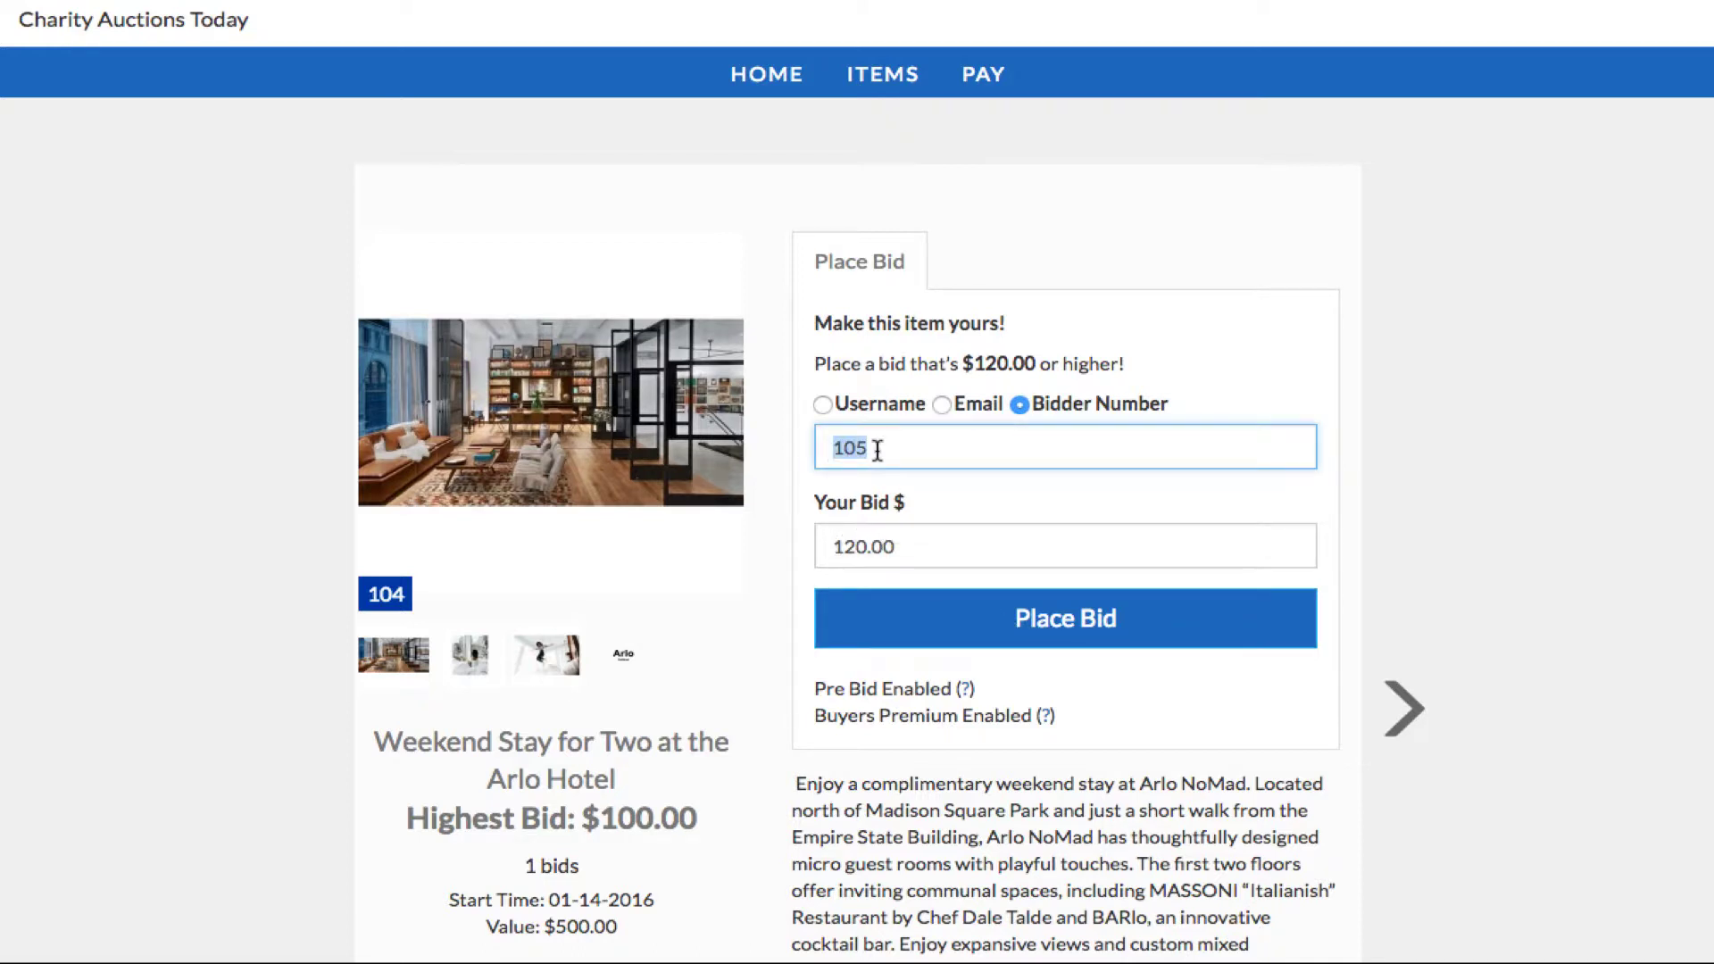
{"action": "left_click", "coordinate": [1047, 627]}
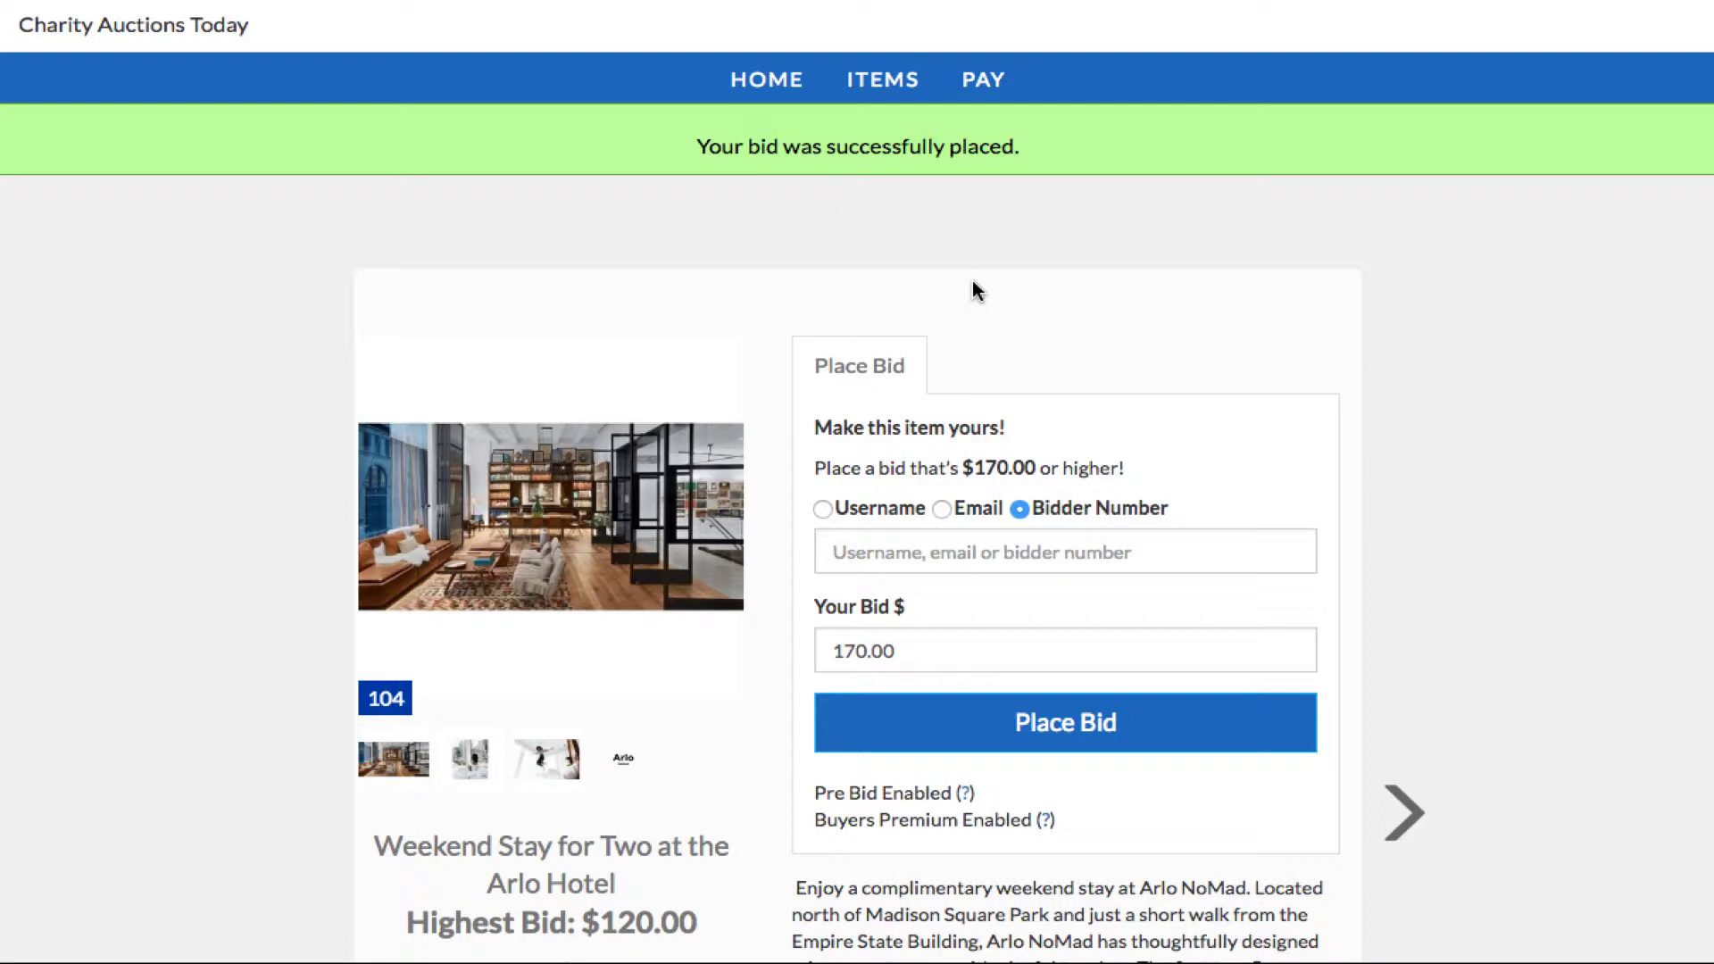
Step: Return to ITEMS and scroll the grid to see lot 104 now at $120.00
{"action": "left_click", "coordinate": [892, 82]}
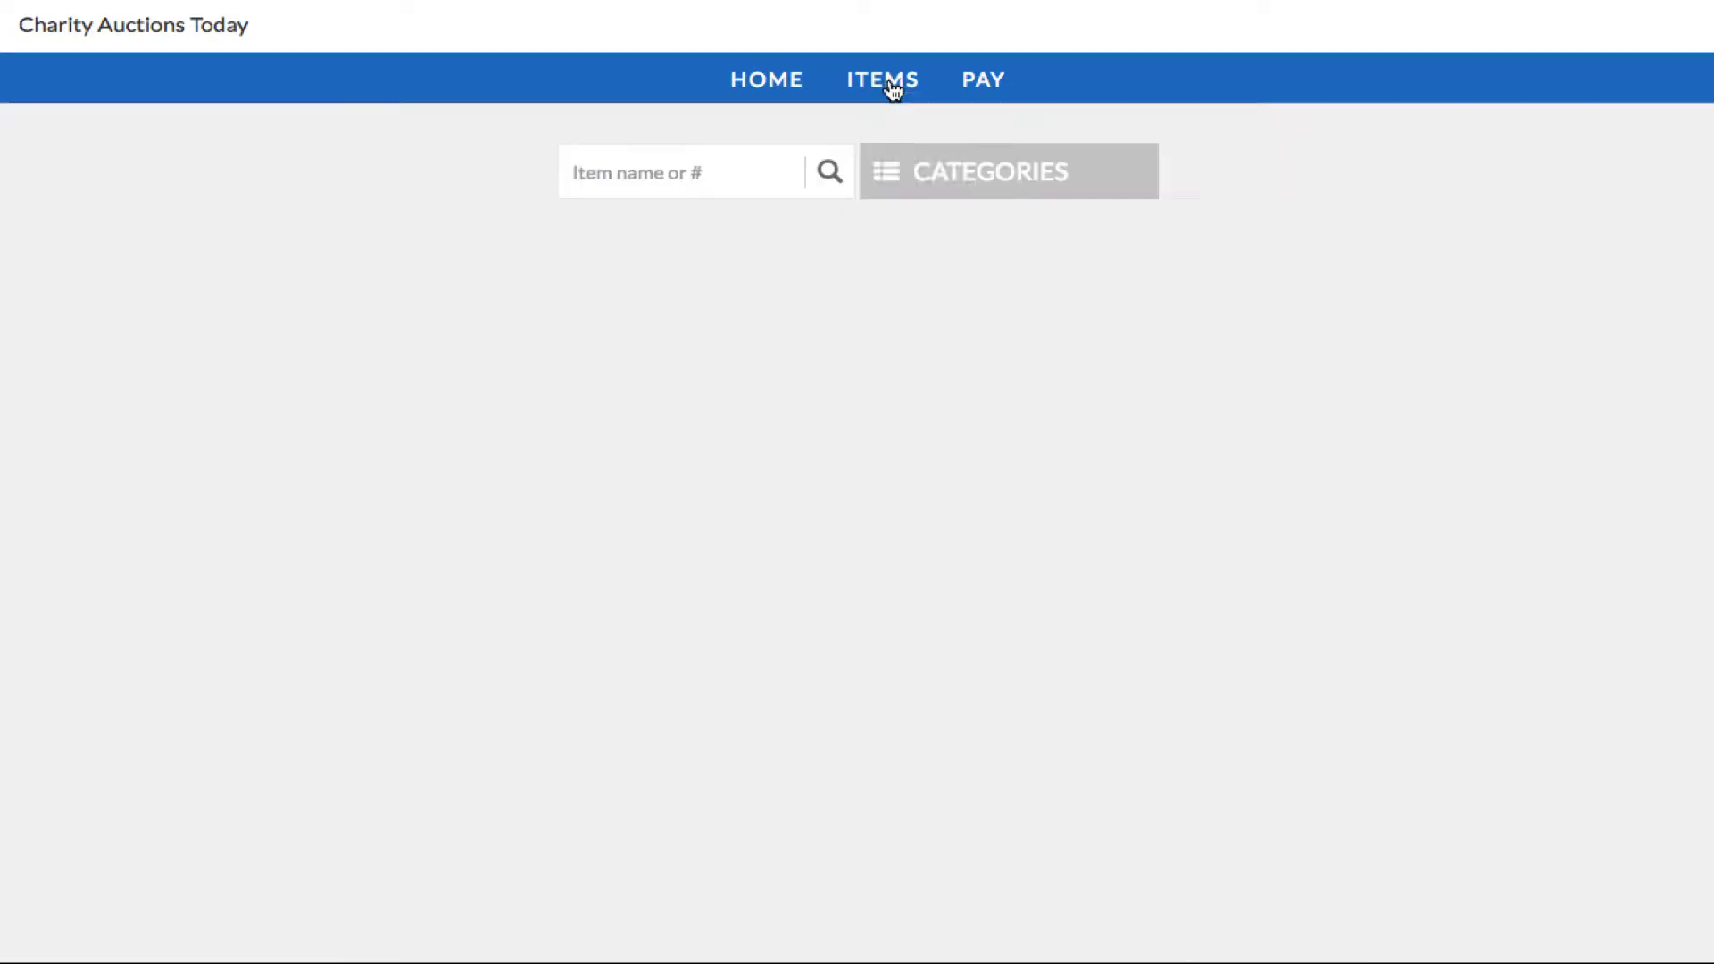
{"action": "scroll", "coordinate": [1051, 699], "scroll_direction": "down", "scroll_amount": 5}
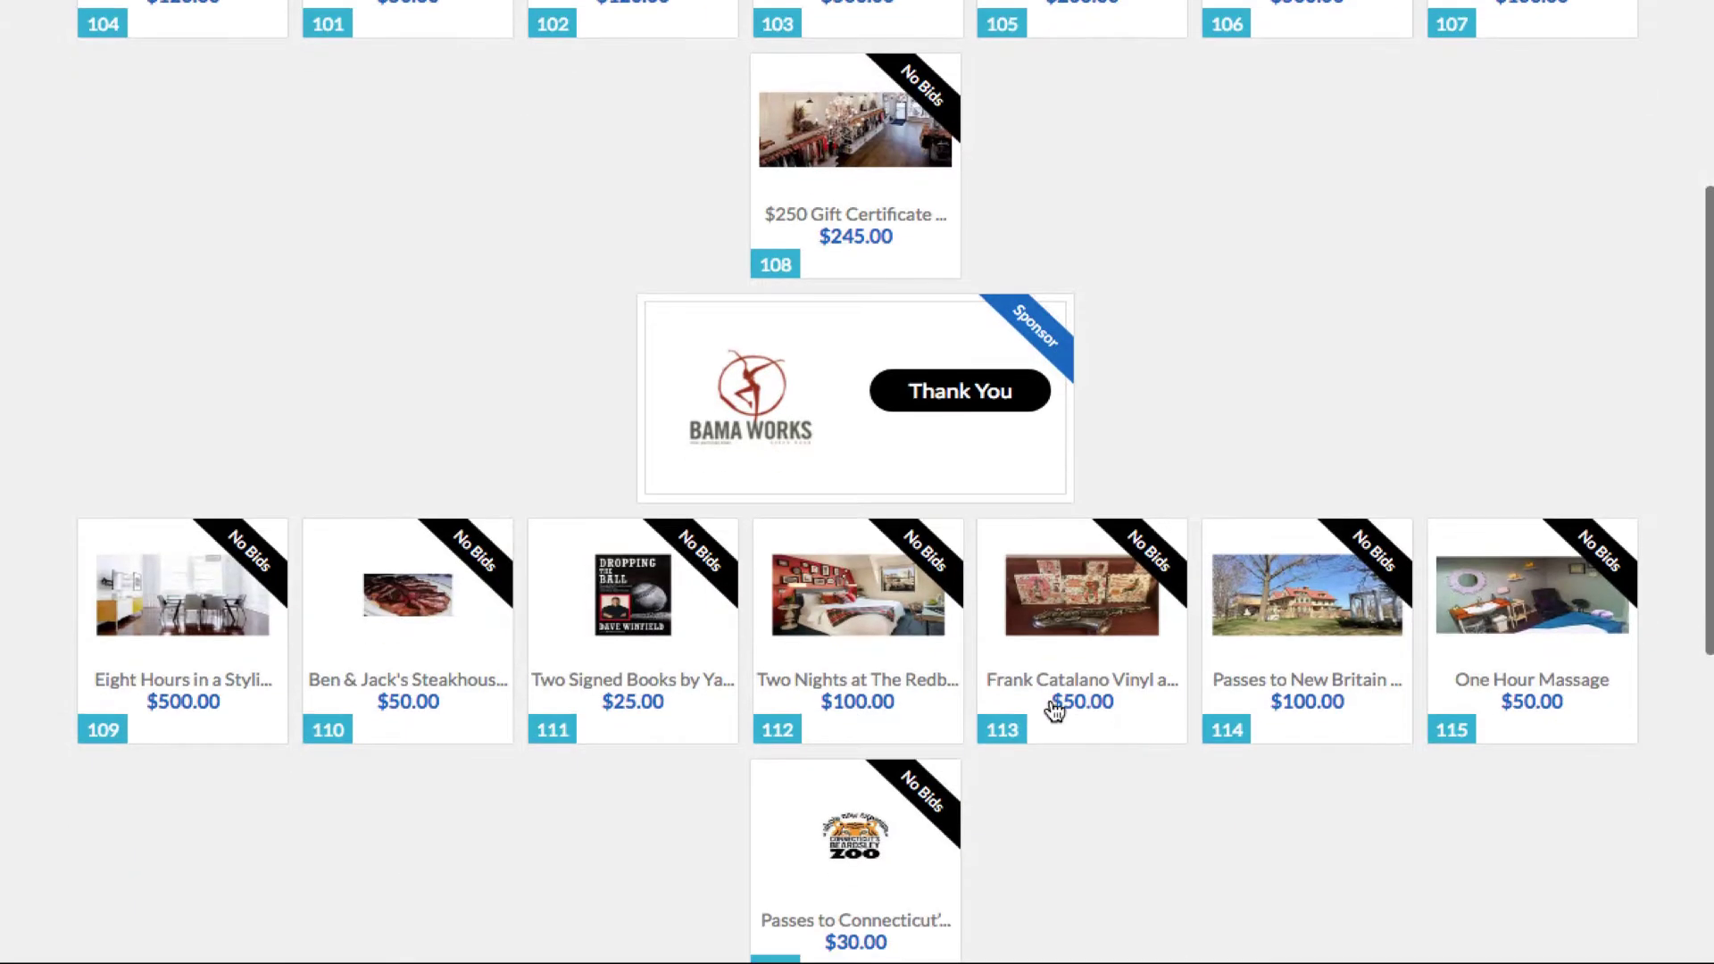
{"action": "scroll", "coordinate": [440, 608], "scroll_direction": "up", "scroll_amount": 5}
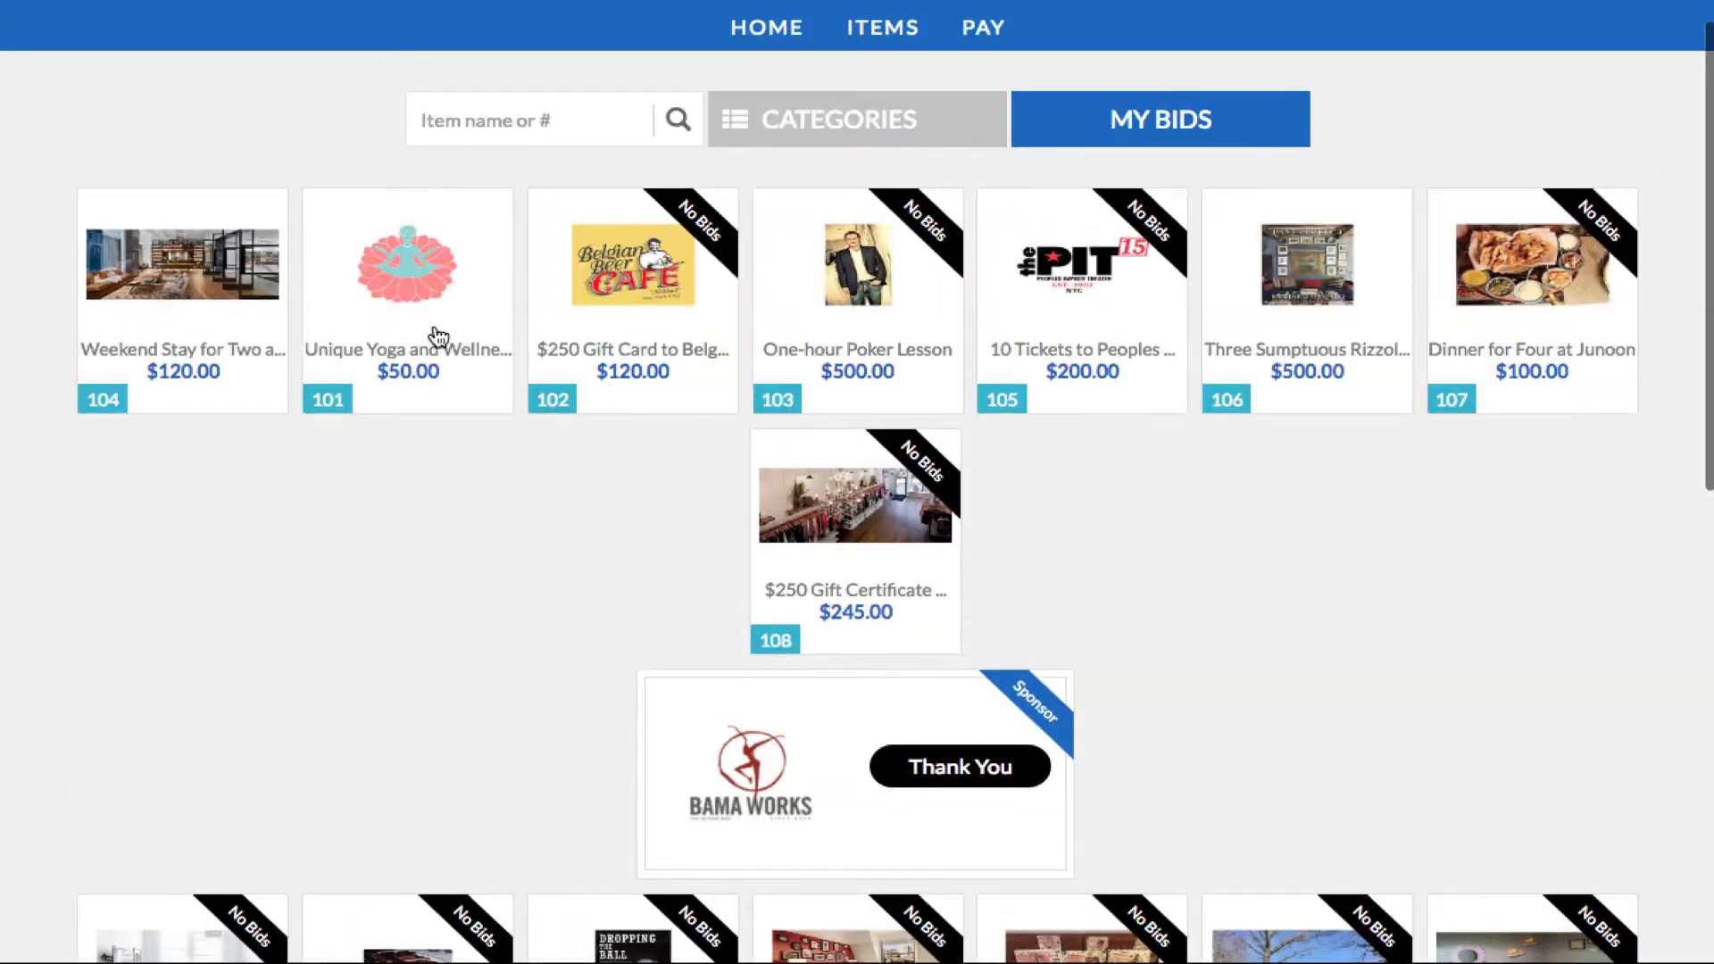
Step: Bid $120.00 as bidder 105 on lot 102, the Belgian Beer Cafe gift card, then return to ITEMS
{"action": "left_click", "coordinate": [650, 253]}
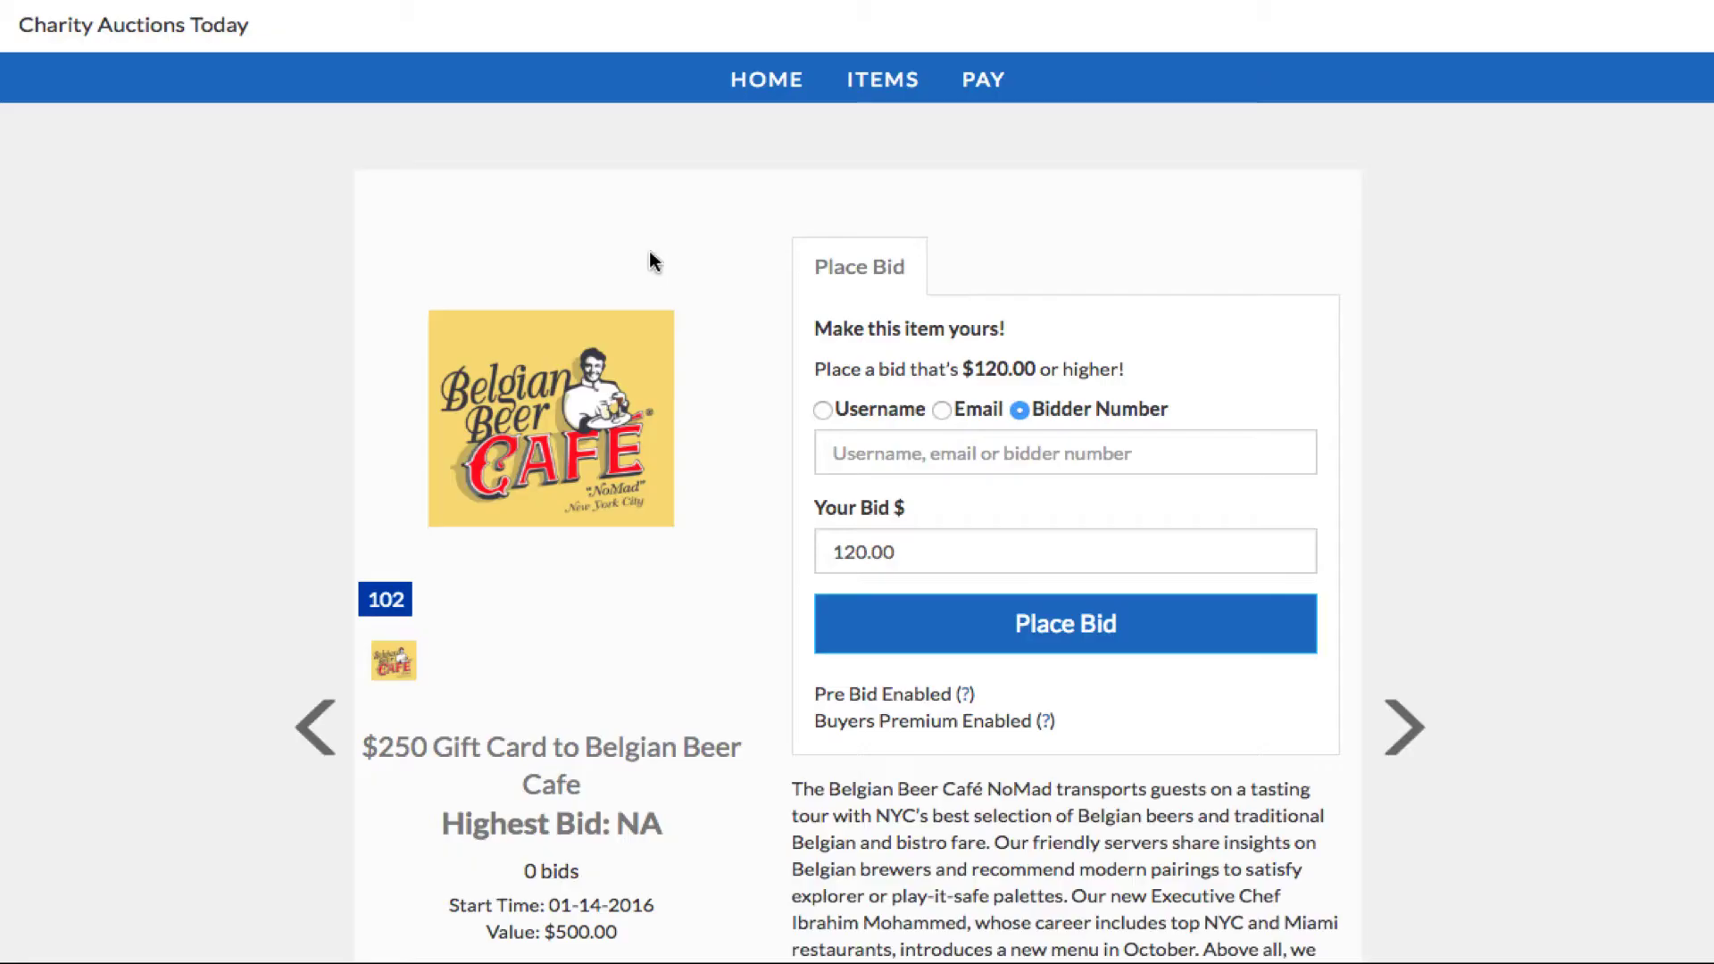
{"action": "left_click", "coordinate": [987, 452]}
{"action": "type", "text": "105"}
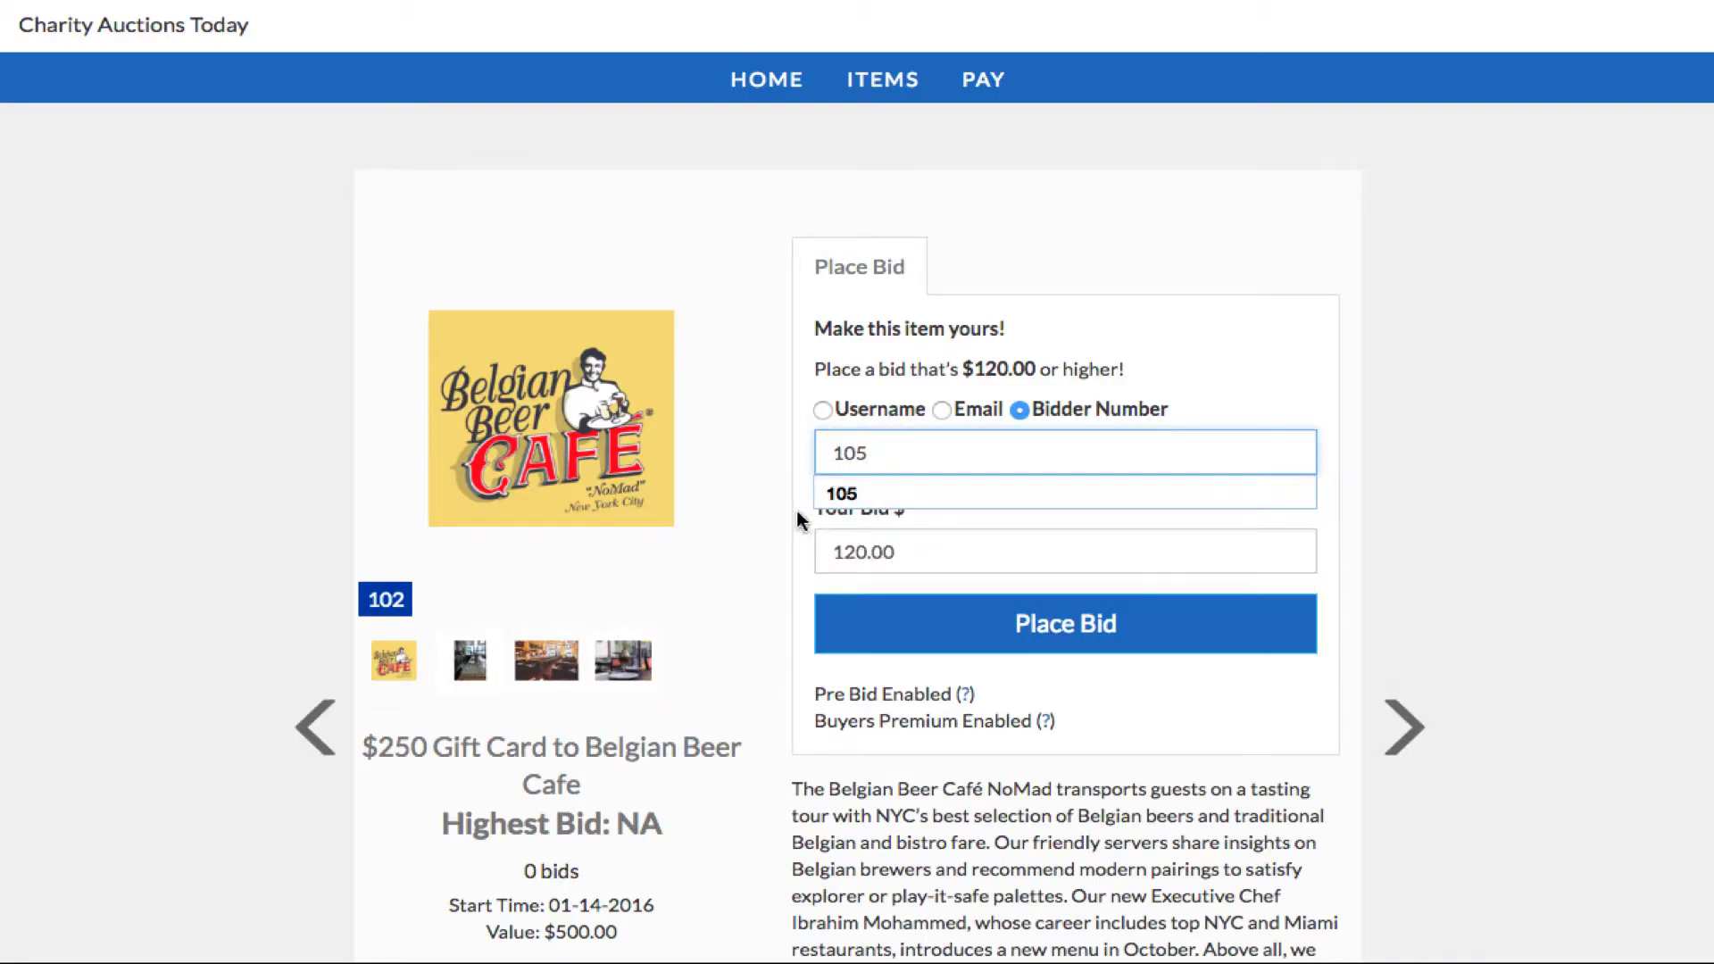
{"action": "left_click", "coordinate": [803, 496]}
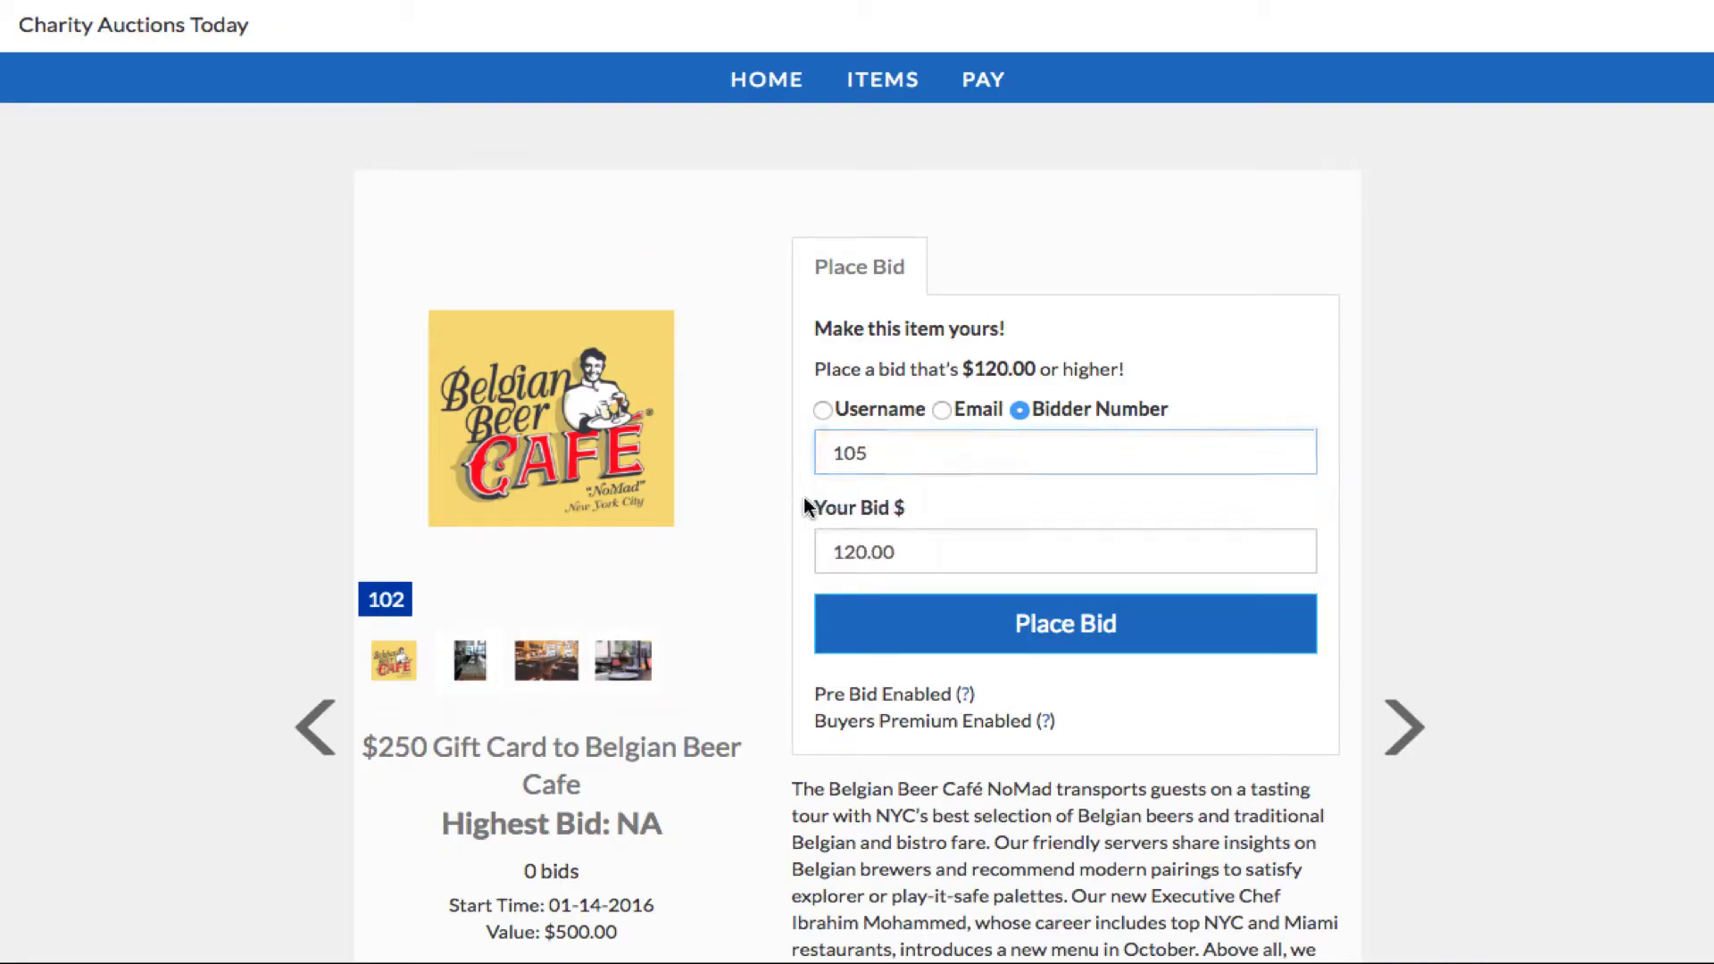
{"action": "left_click", "coordinate": [979, 630]}
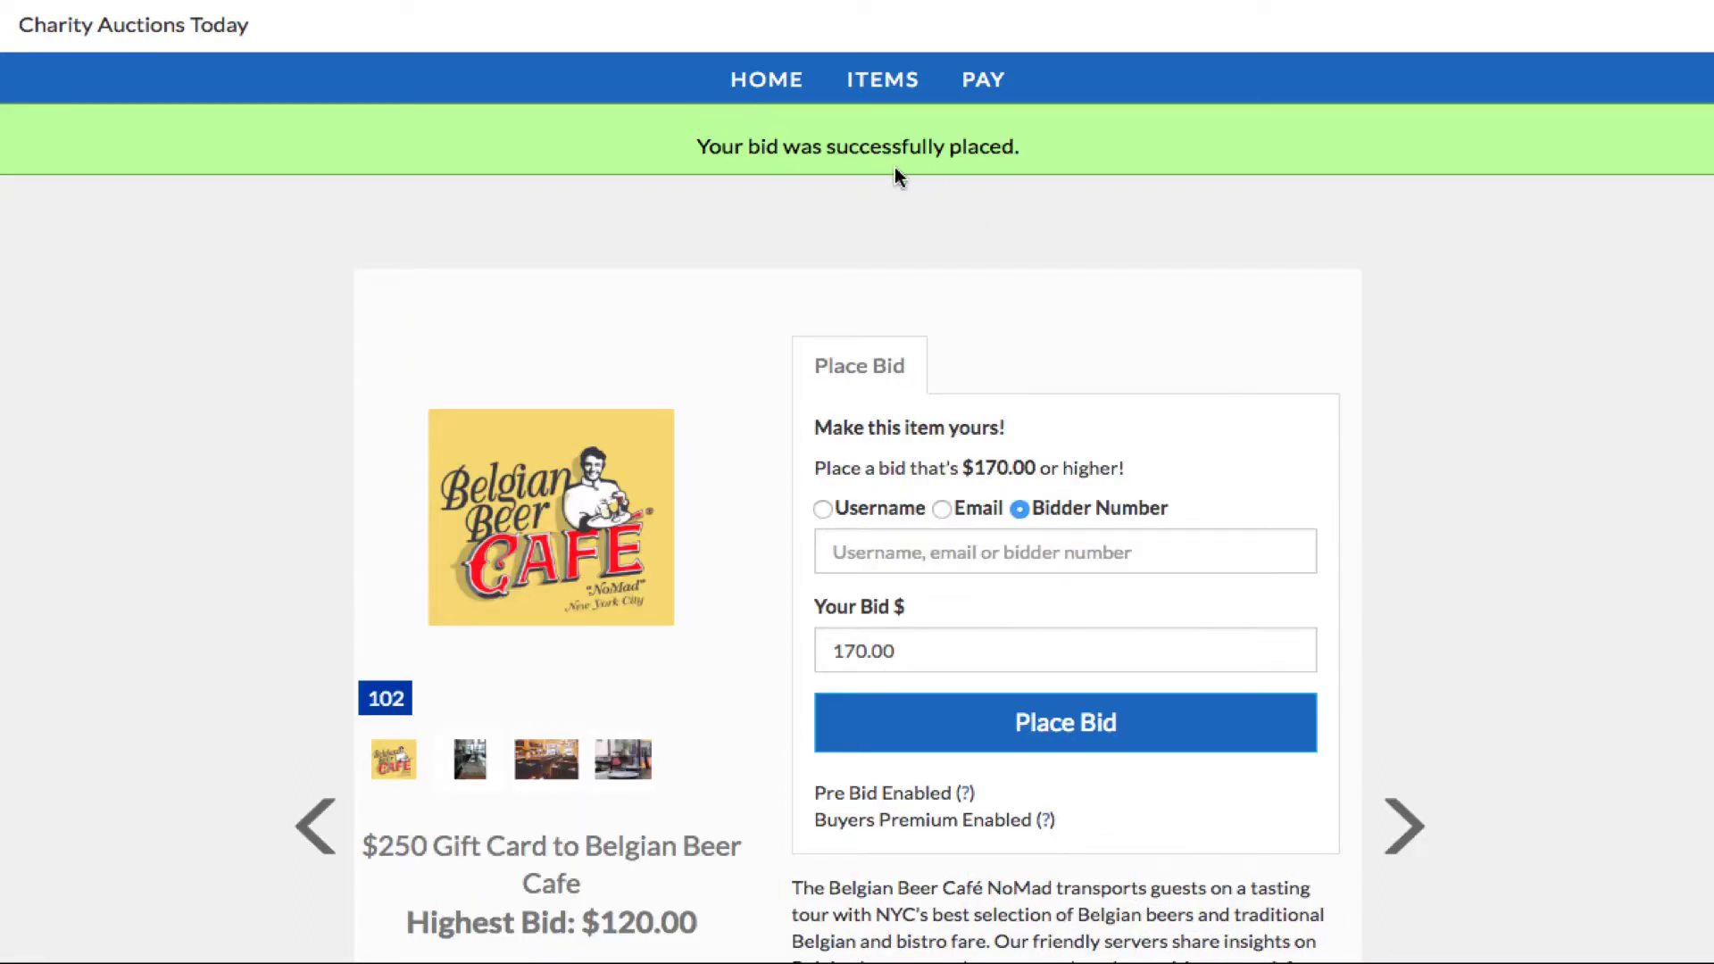
{"action": "scroll", "coordinate": [894, 173], "scroll_direction": "down", "scroll_amount": 1}
{"action": "scroll", "coordinate": [889, 170], "scroll_direction": "up", "scroll_amount": 1}
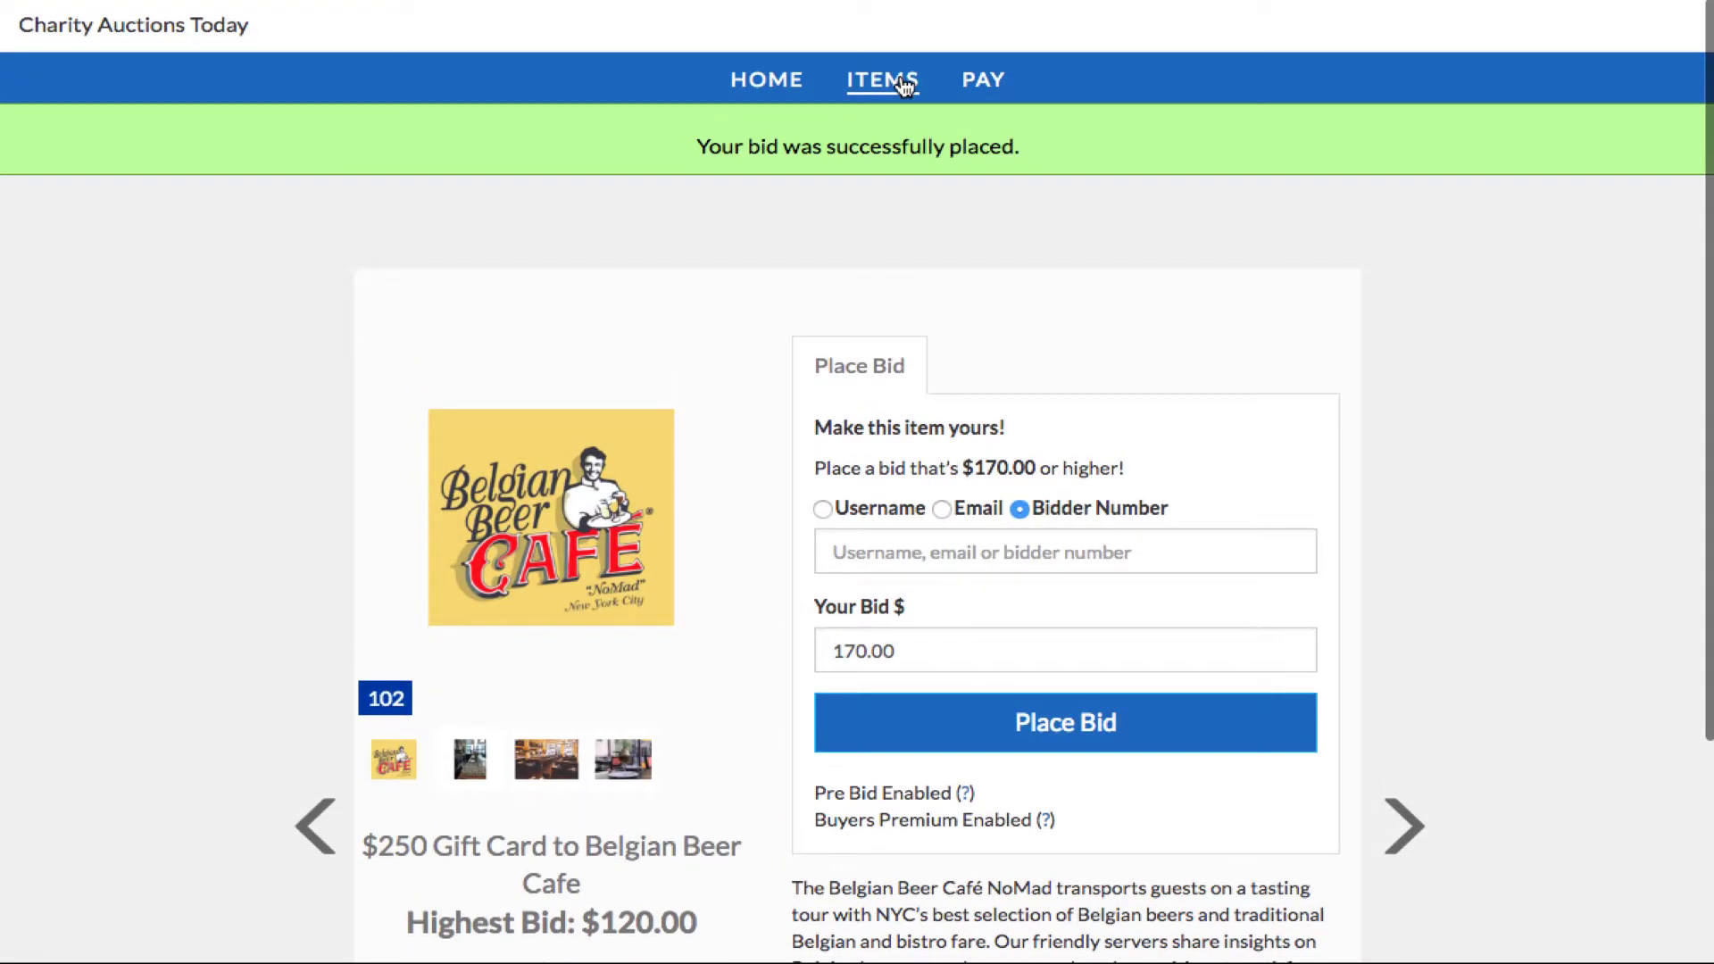
{"action": "left_click", "coordinate": [904, 84]}
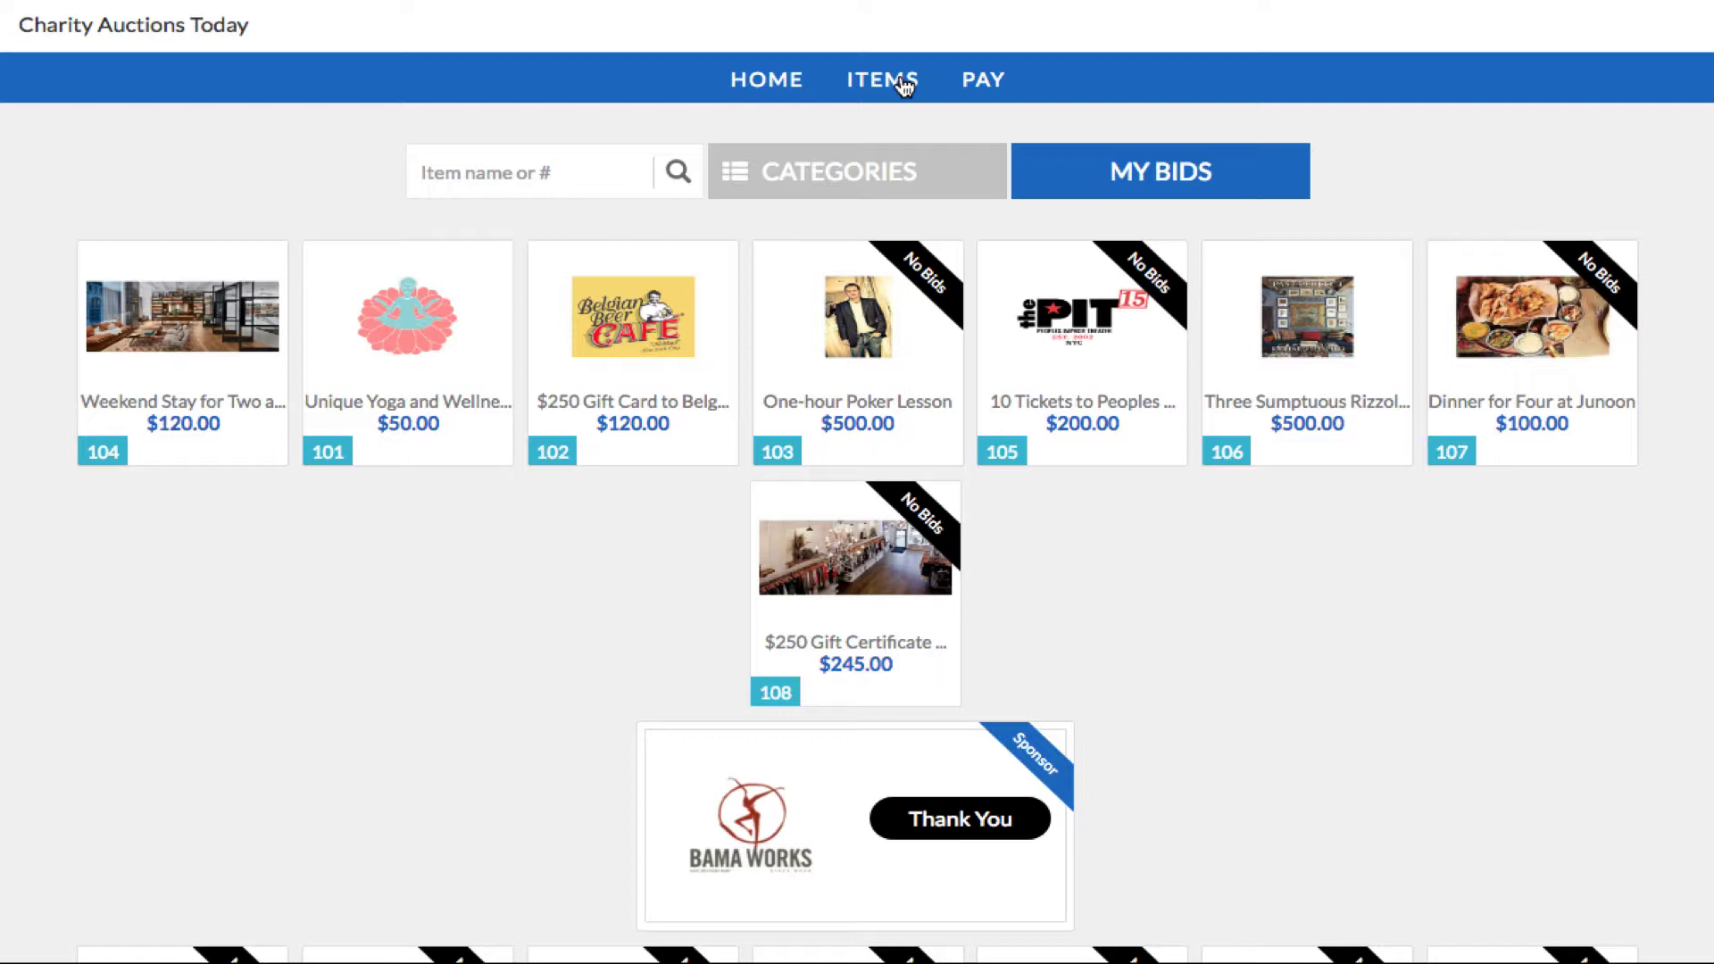
Step: Look up bids under MY BIDS for bidder number 105
{"action": "left_click", "coordinate": [1151, 181]}
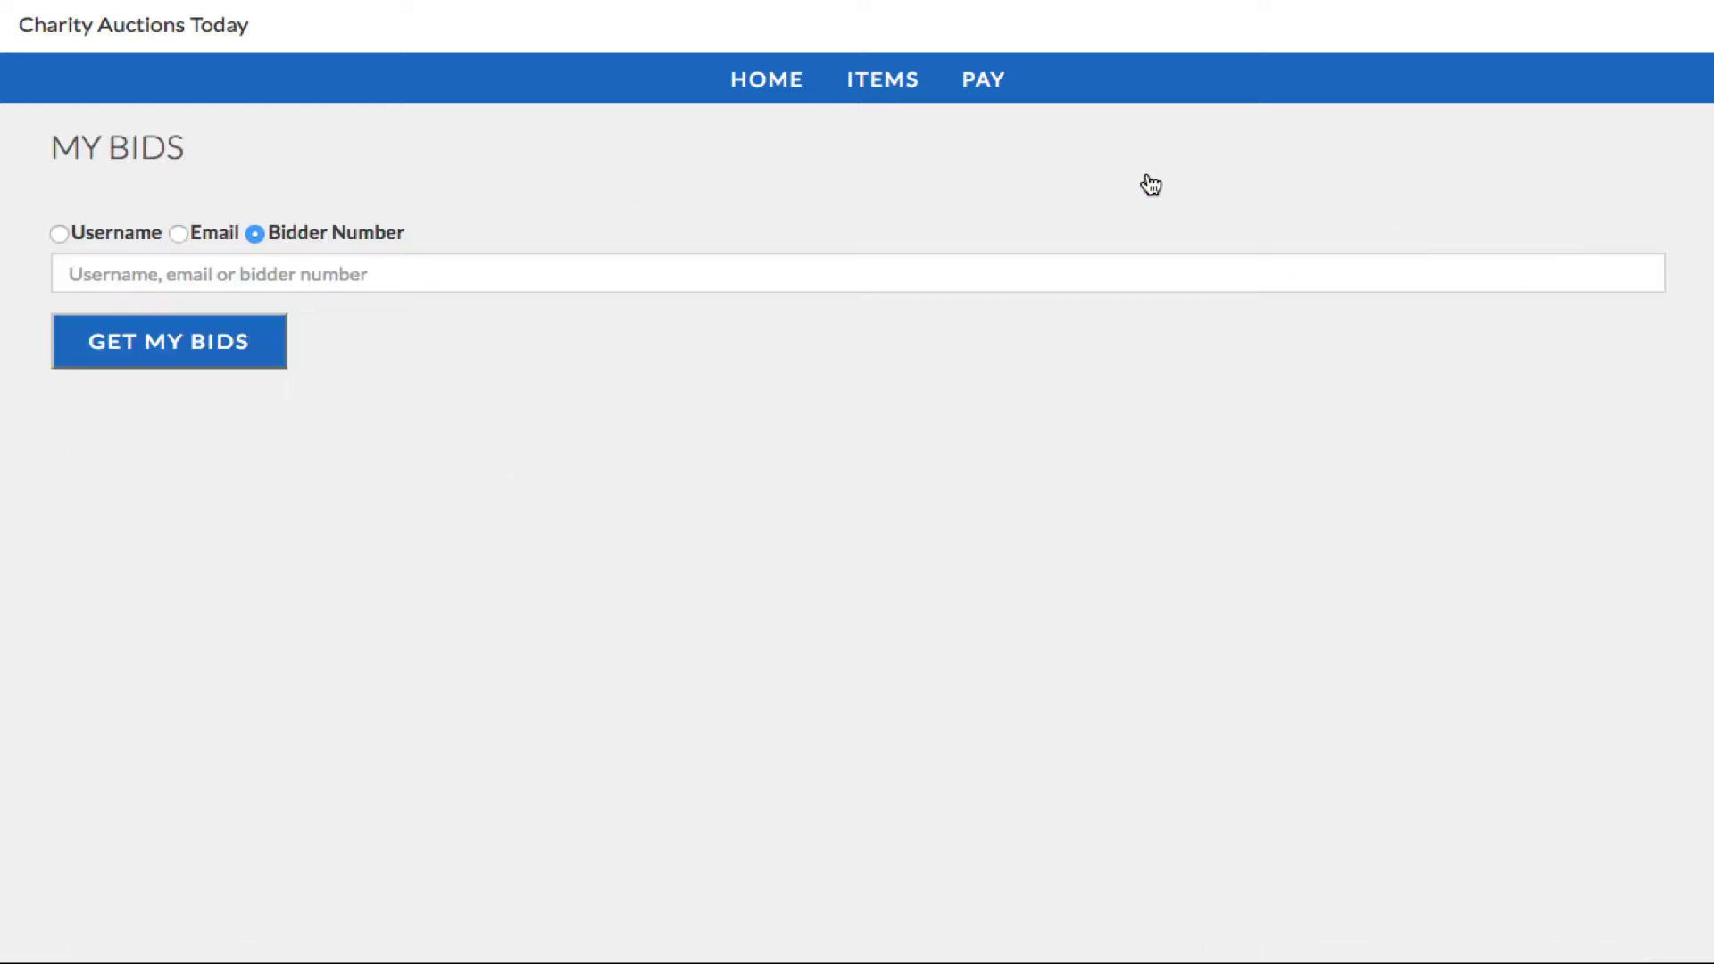
{"action": "left_click", "coordinate": [647, 266]}
{"action": "type", "text": "105"}
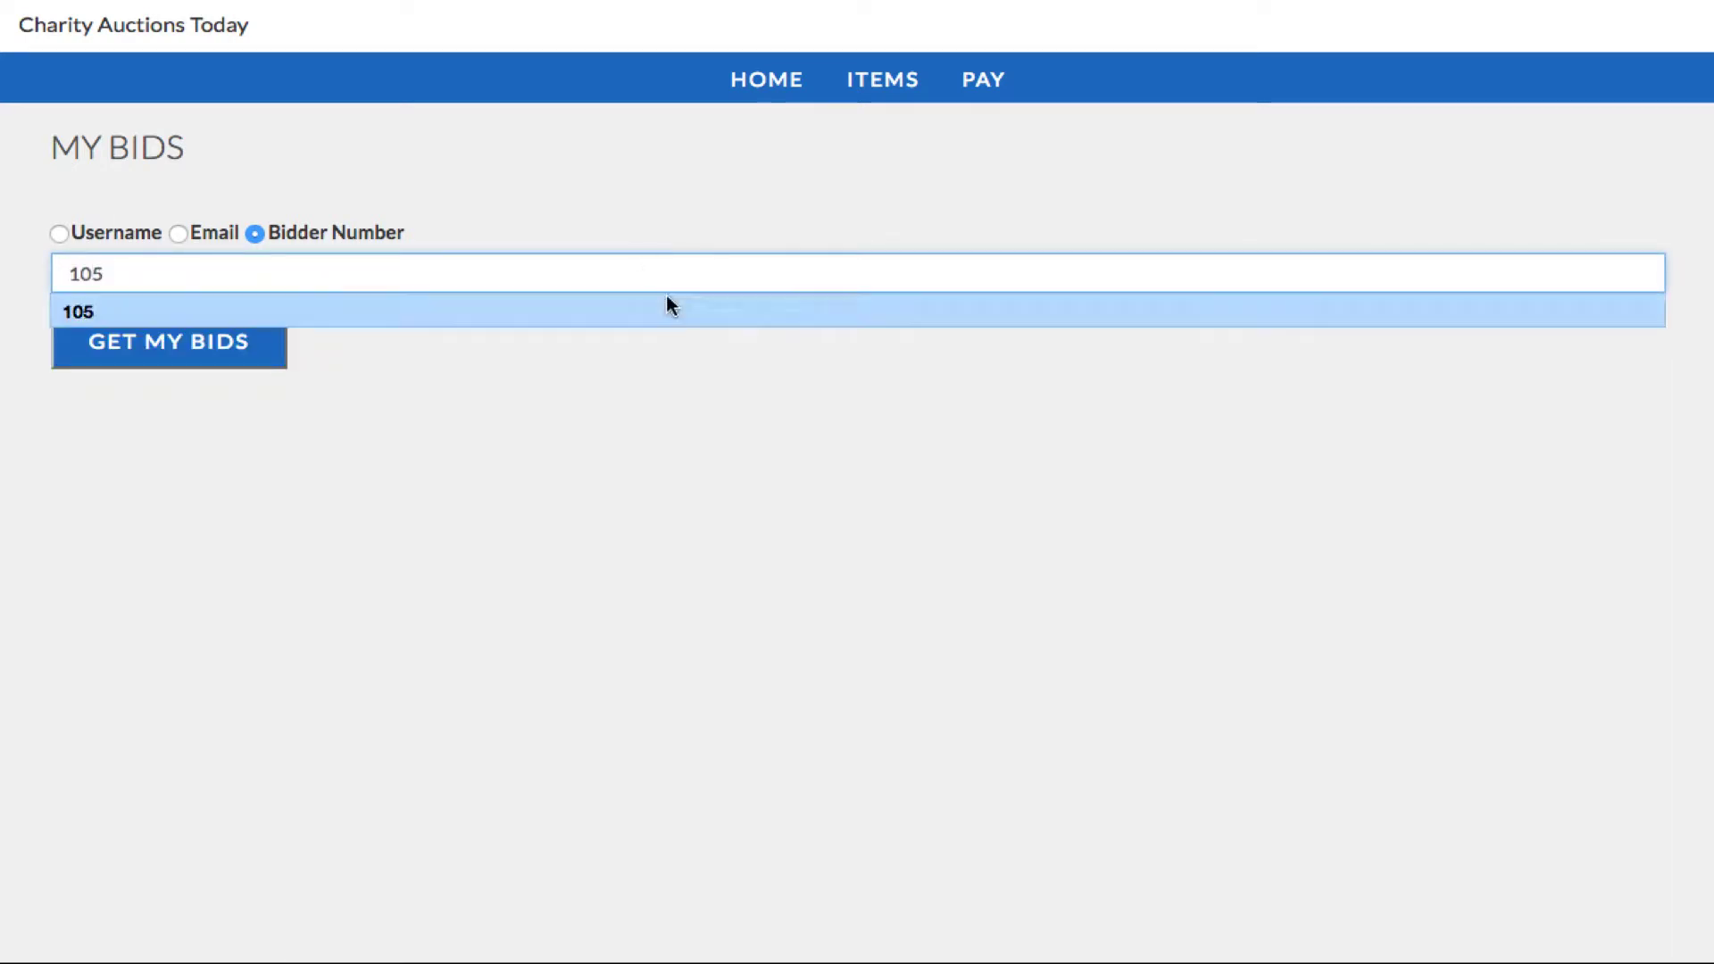
{"action": "left_click", "coordinate": [666, 370]}
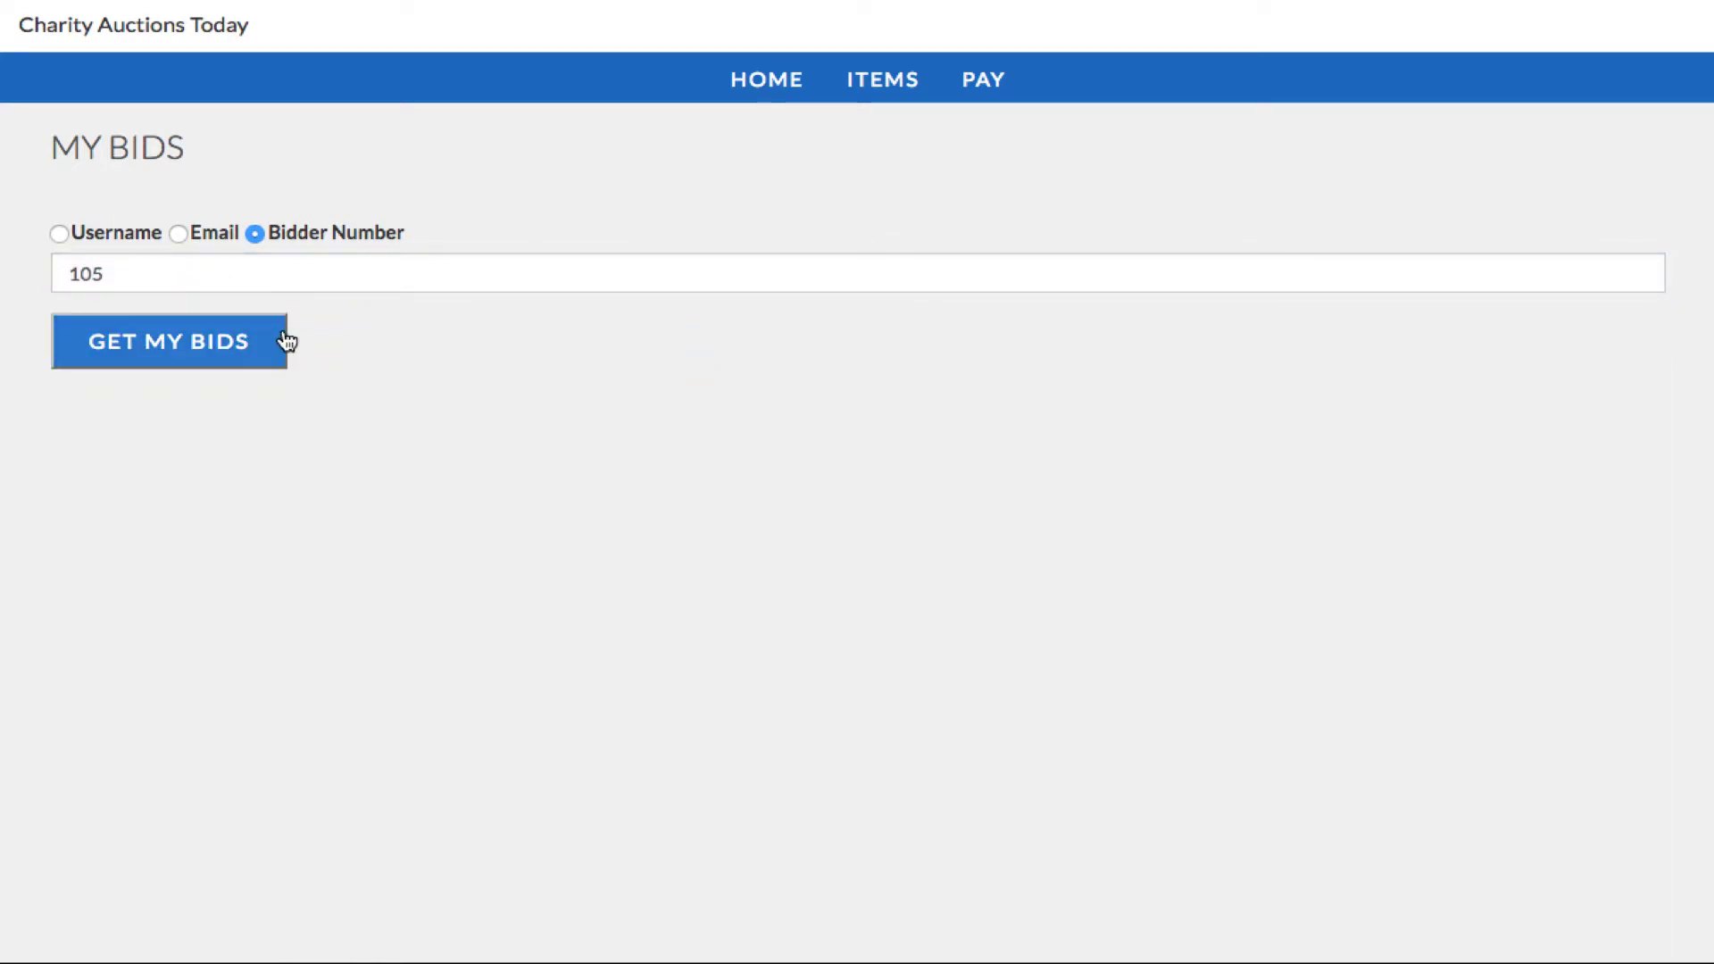
{"action": "left_click", "coordinate": [125, 359]}
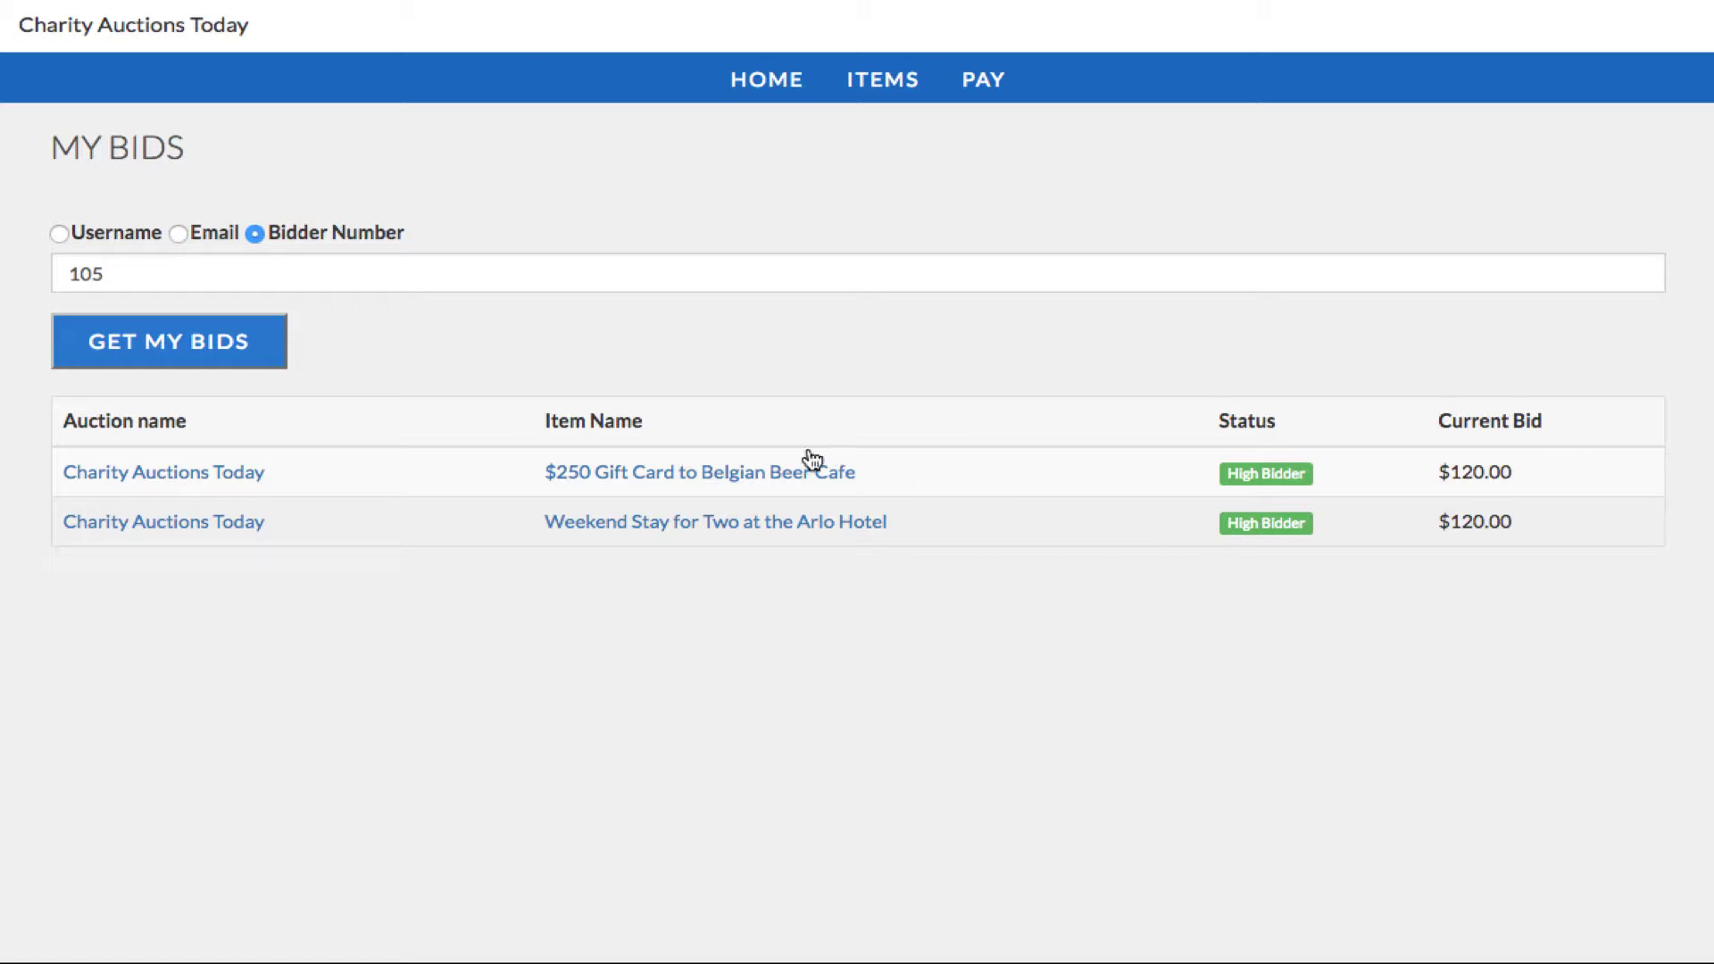
Step: Reopen the $250 Belgian Beer Cafe gift card, enter bidder 105 without bidding, and return to ITEMS
{"action": "left_click", "coordinate": [786, 482]}
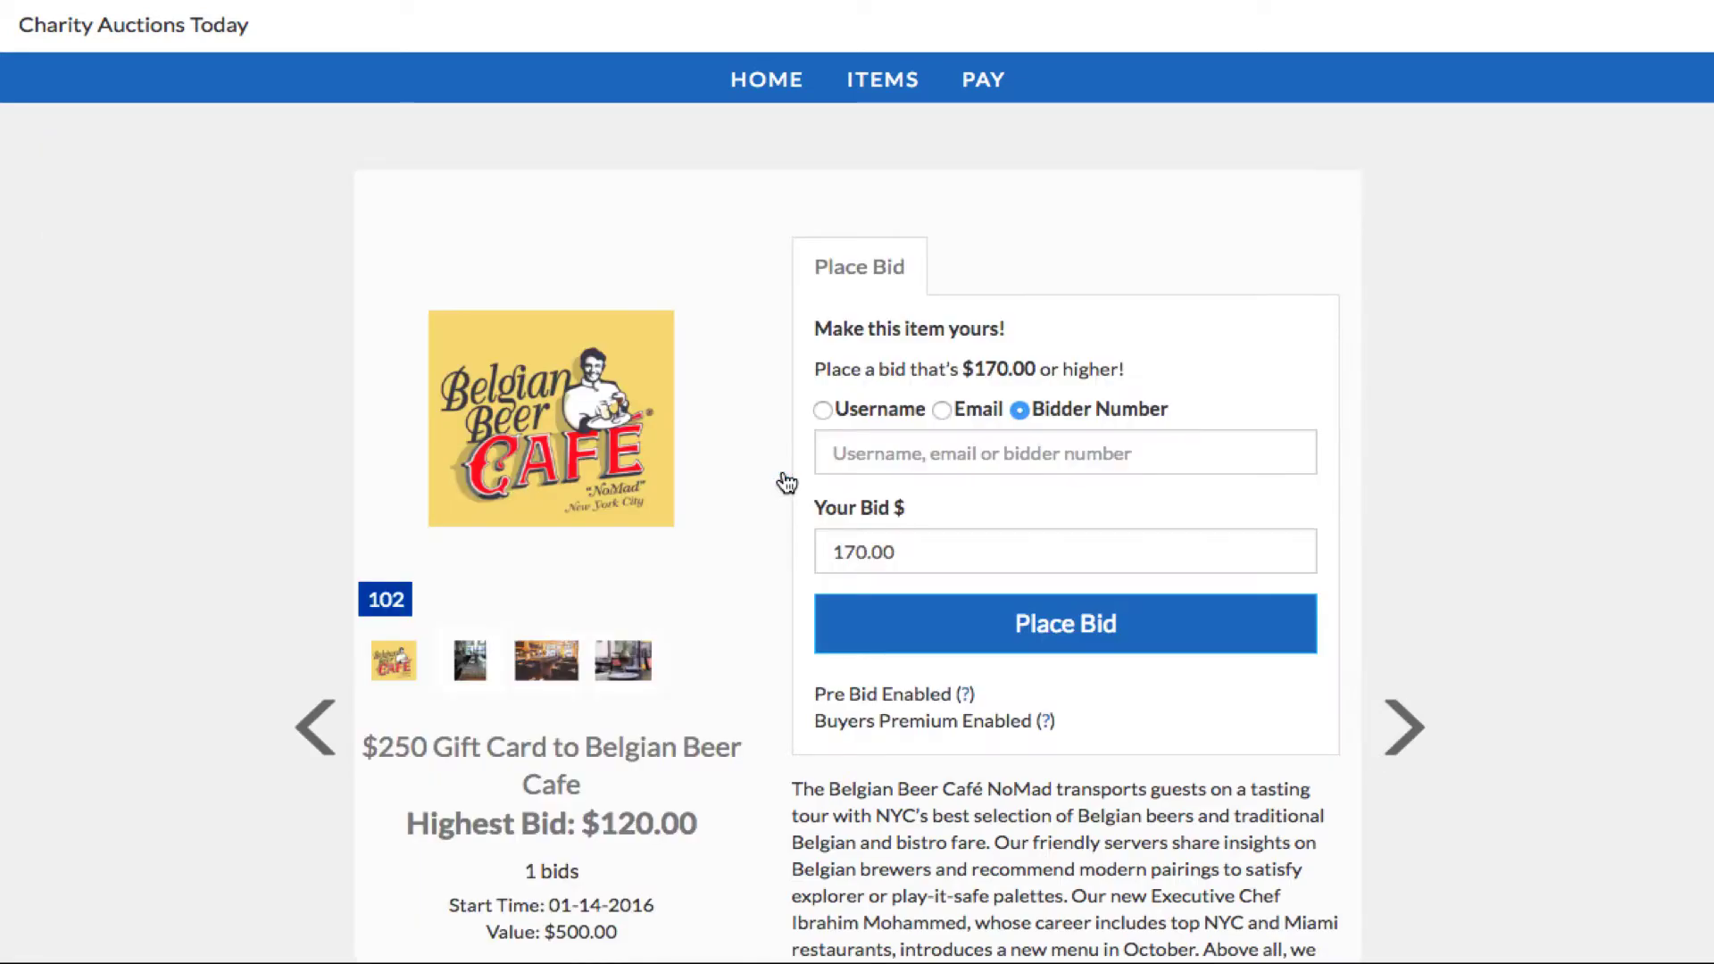
{"action": "left_click", "coordinate": [912, 458]}
{"action": "type", "text": "105"}
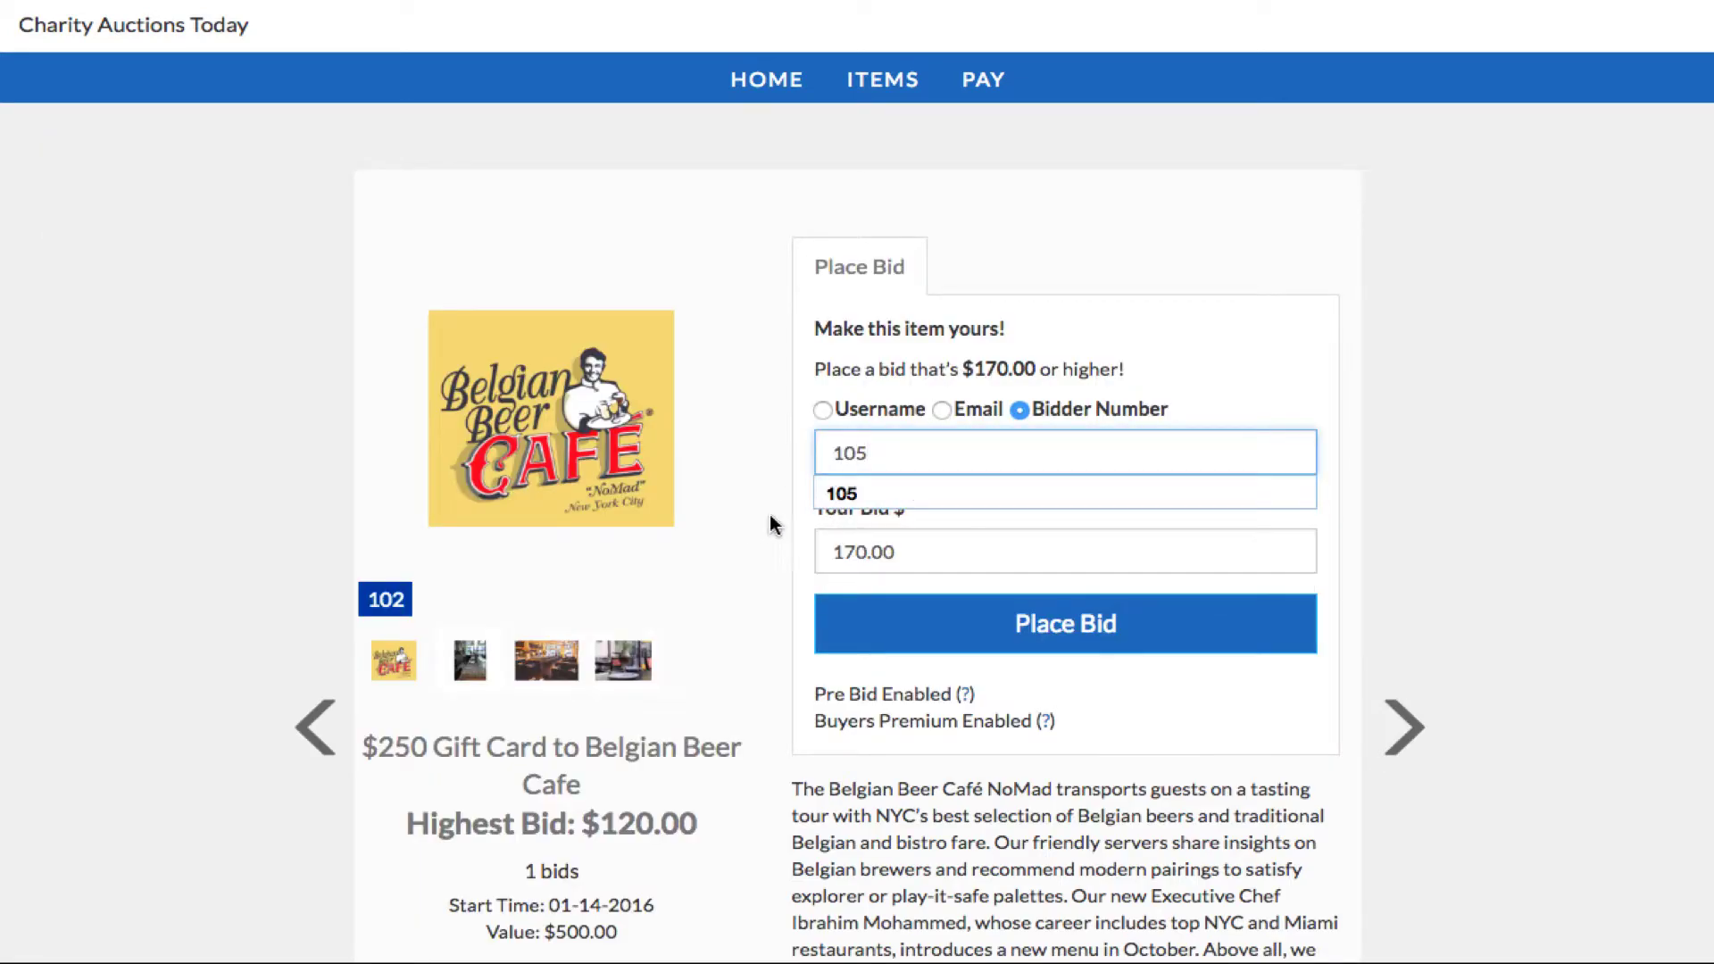
{"action": "left_click", "coordinate": [830, 553]}
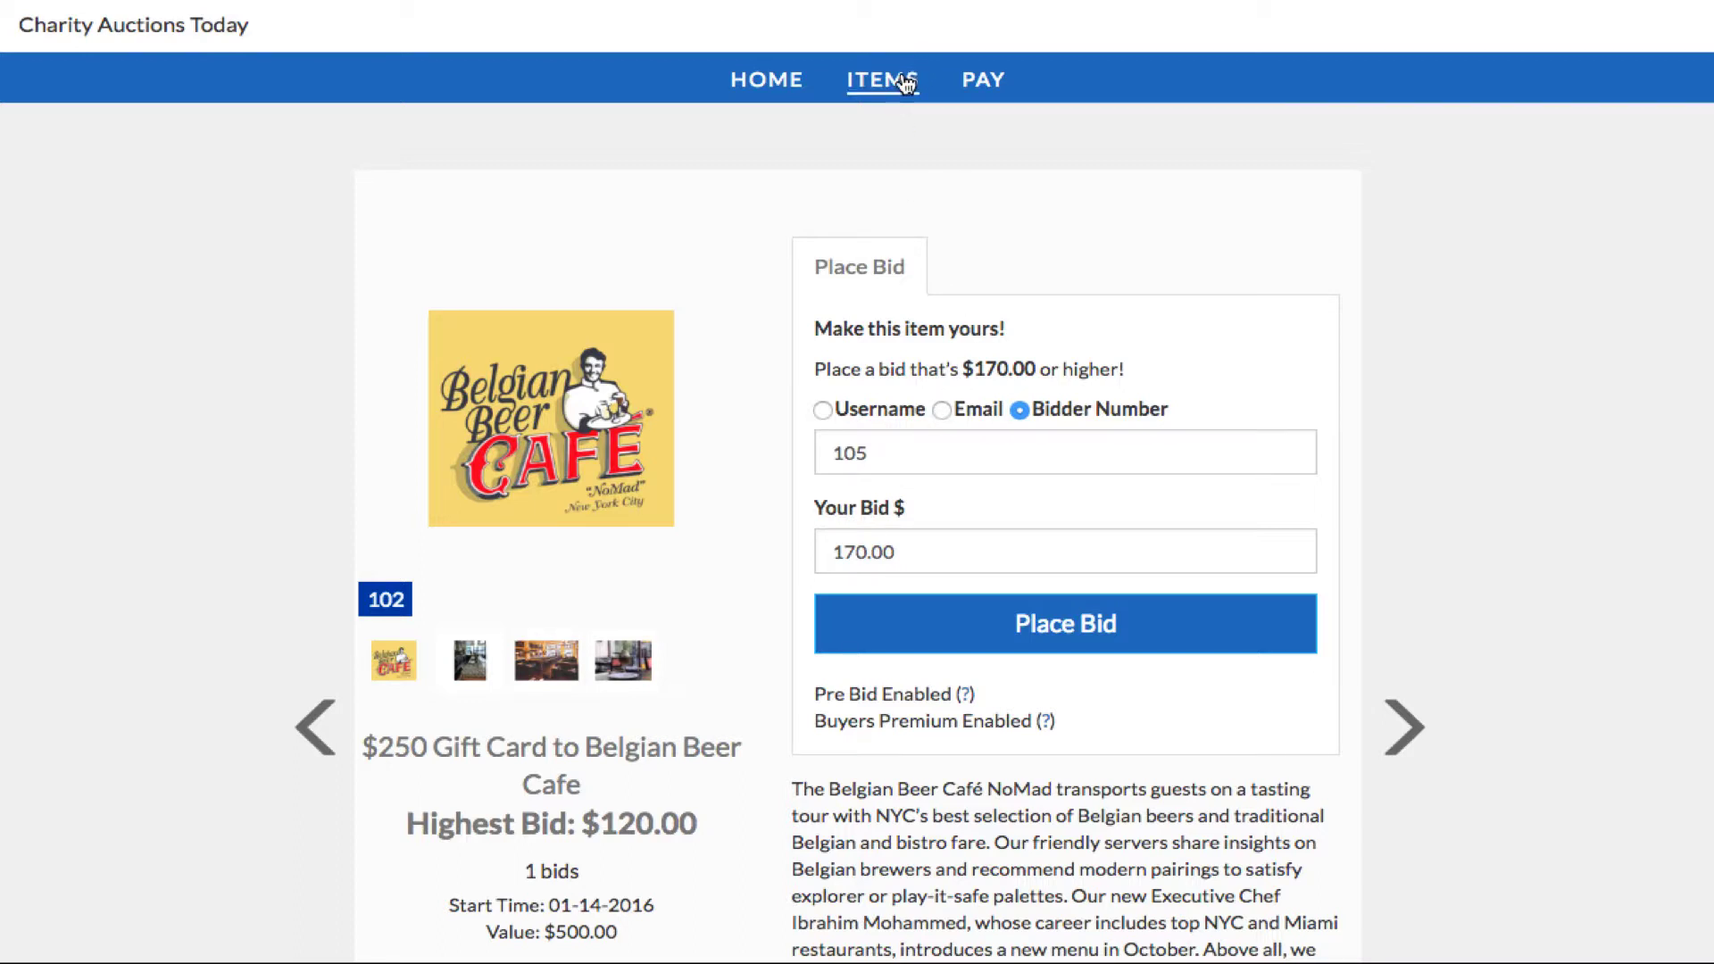
{"action": "left_click", "coordinate": [906, 84]}
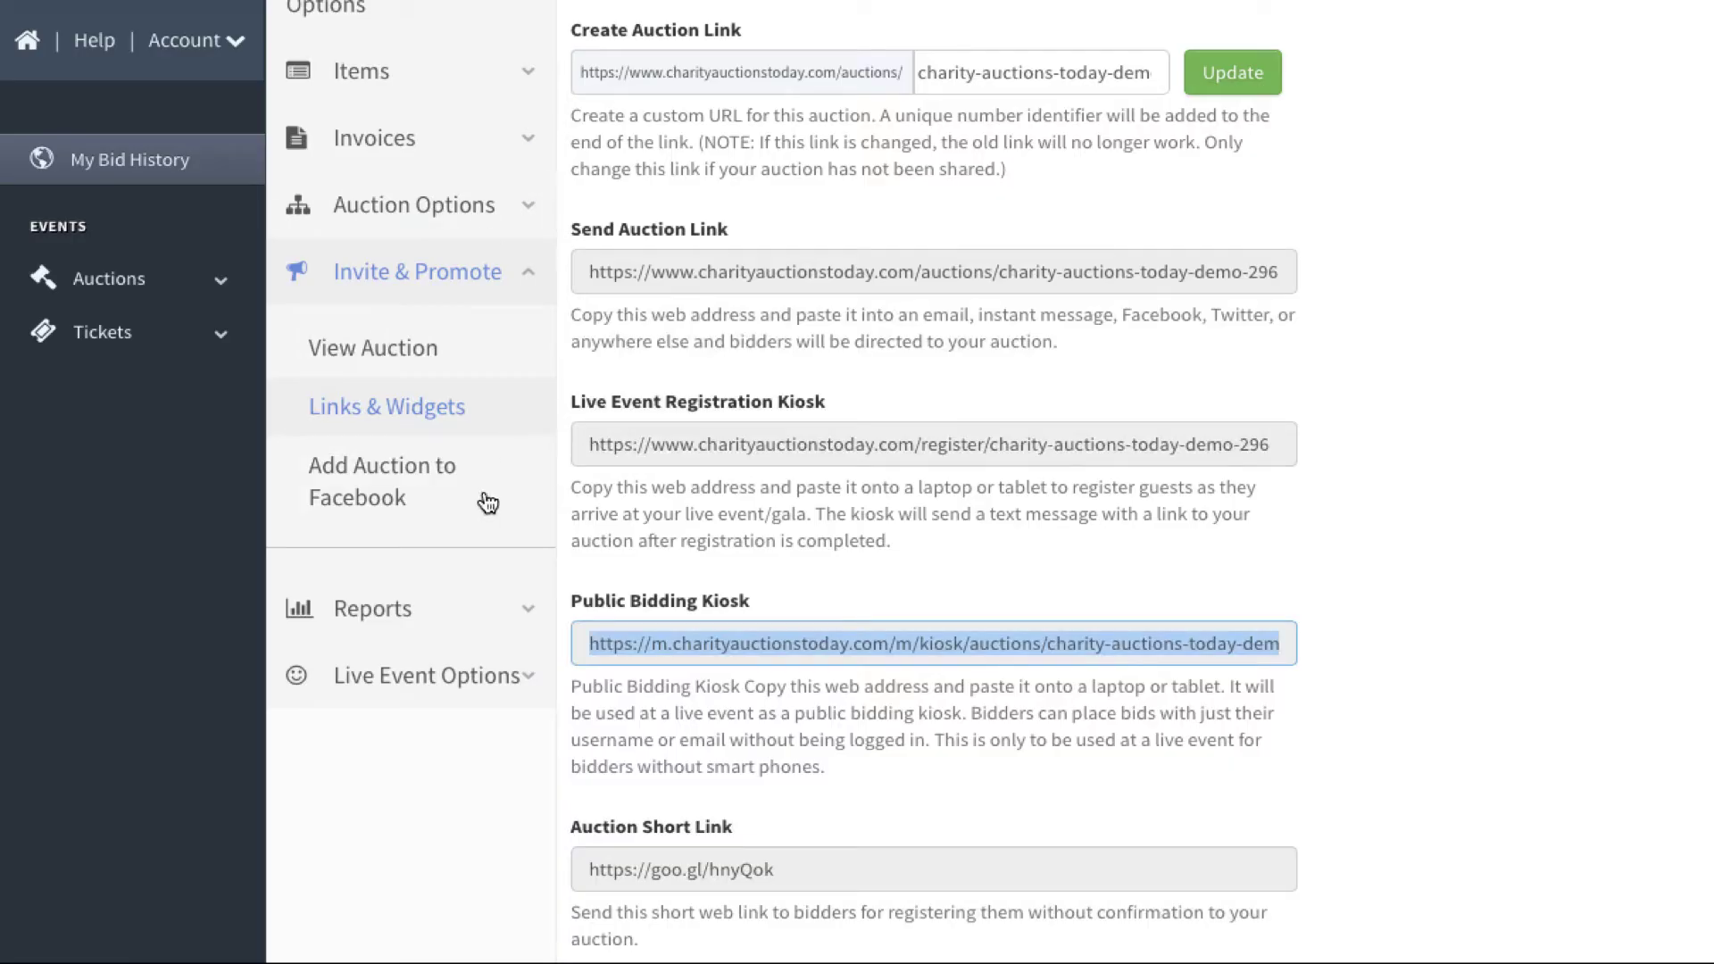
Step: Open the Attendees list from Live Event Options in the admin sidebar
{"action": "left_click", "coordinate": [444, 410]}
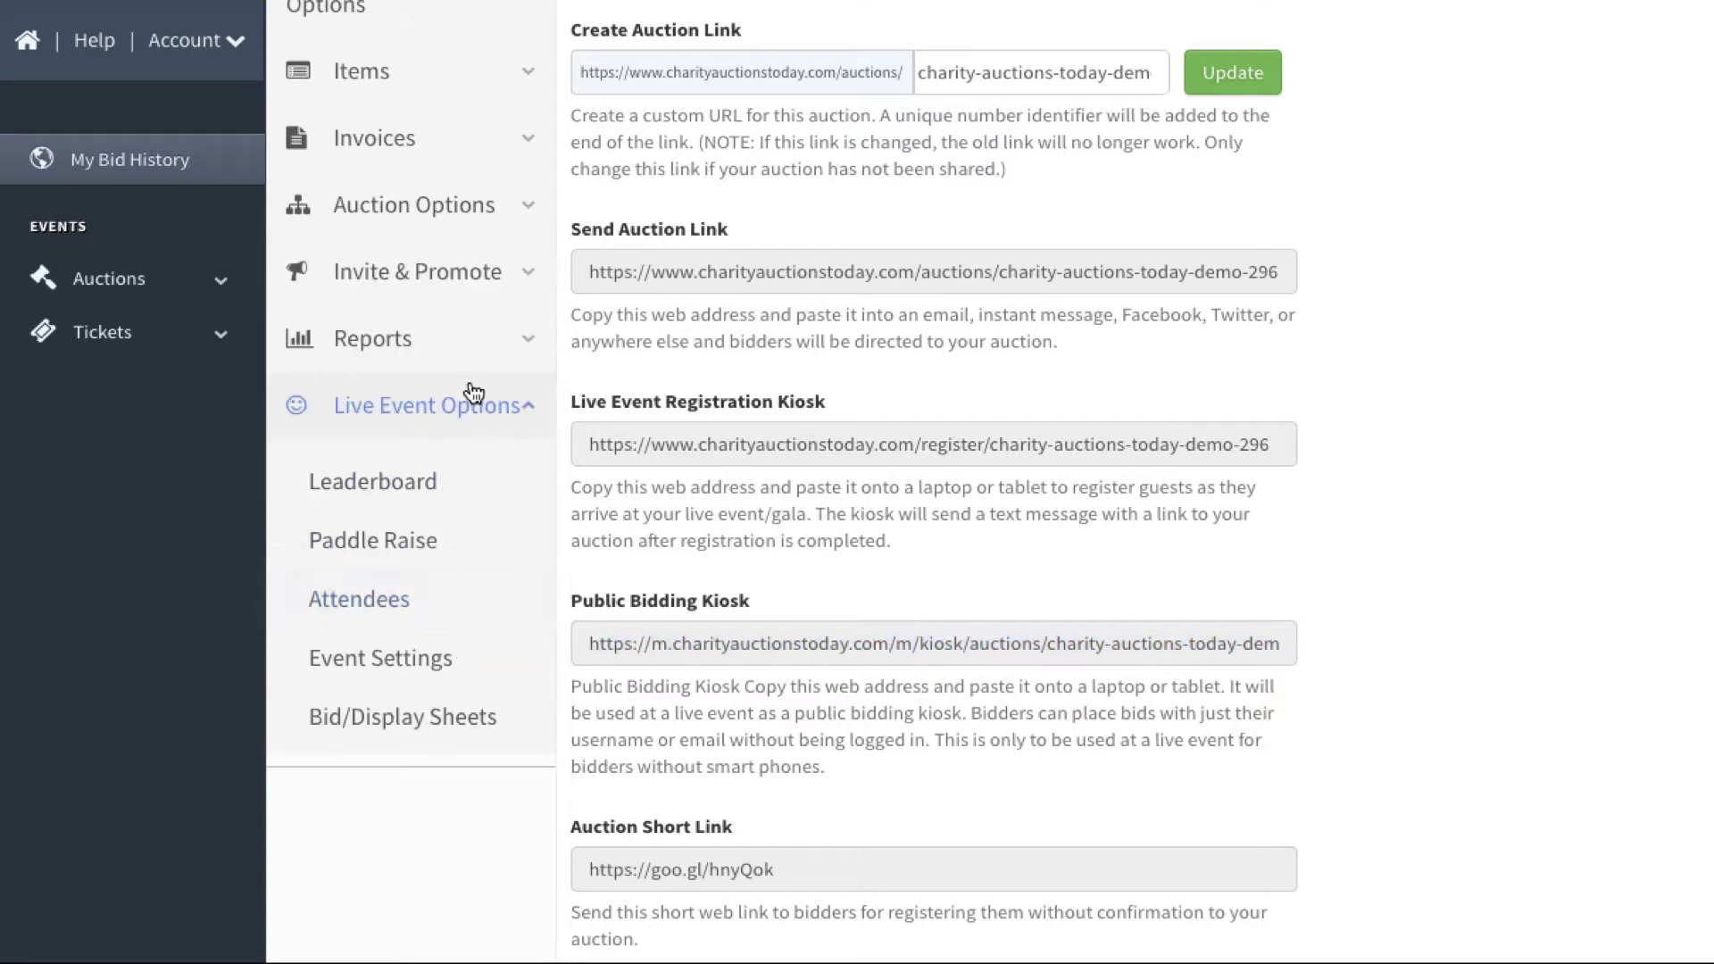
{"action": "left_click", "coordinate": [361, 607]}
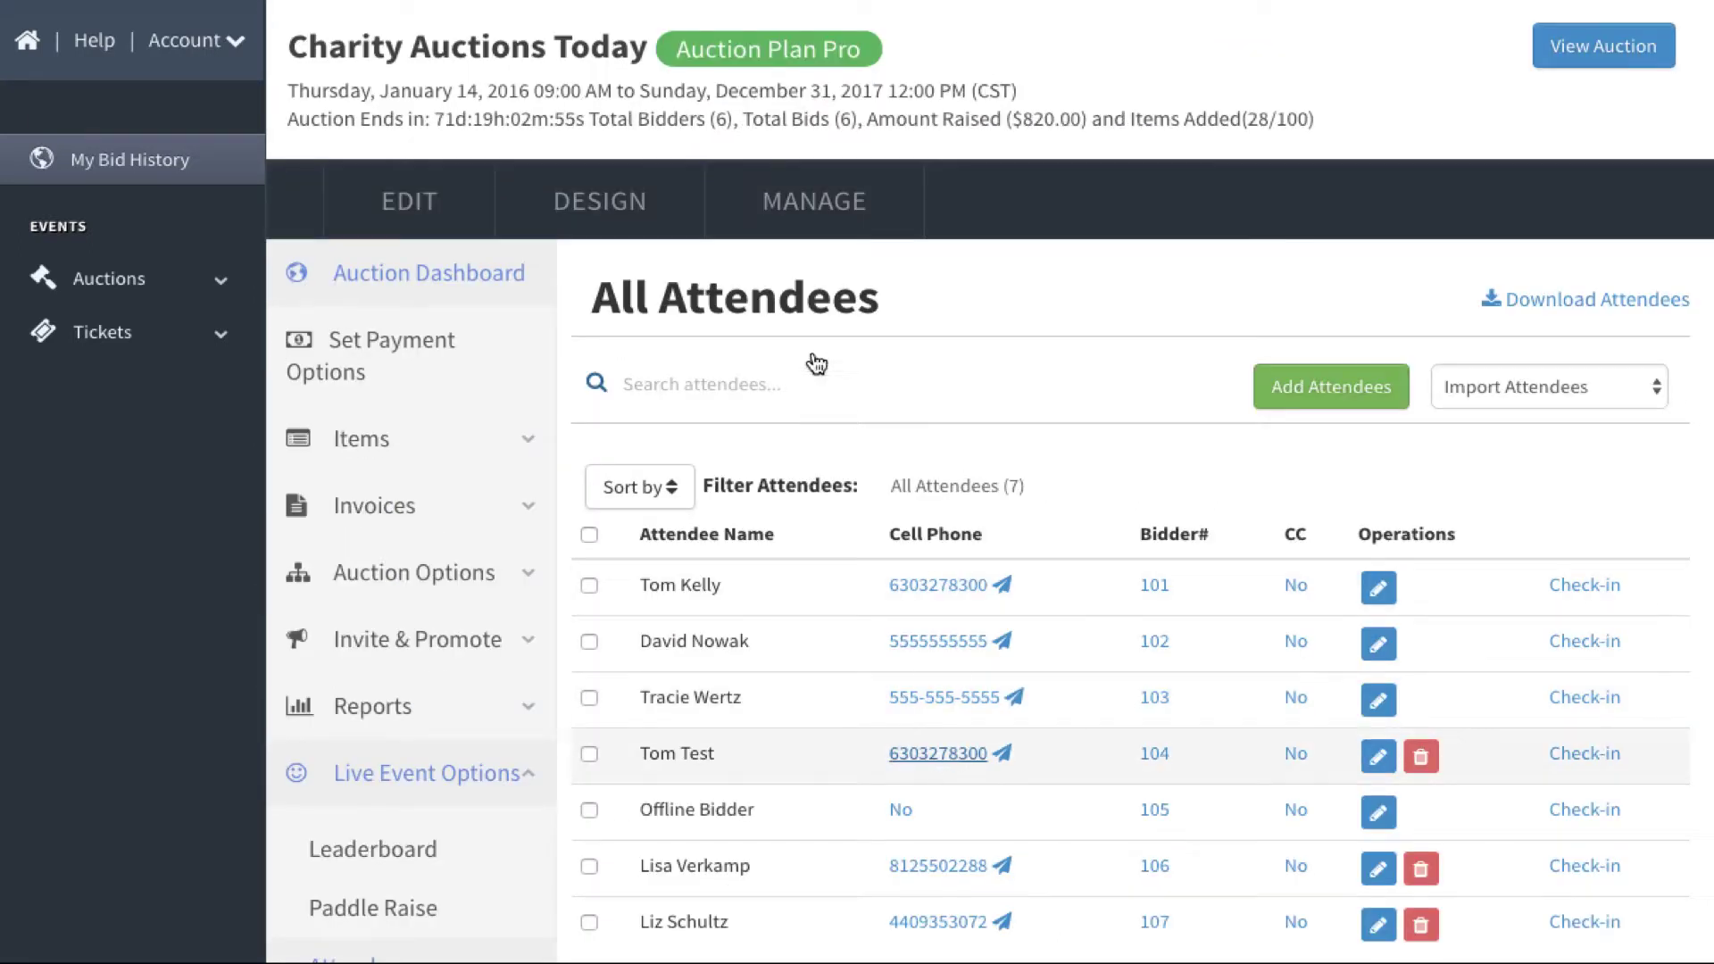
Step: Filter the attendee list to one bidder by searching their last name and picking the match
{"action": "left_click", "coordinate": [777, 379]}
{"action": "type", "text": "Kelly"}
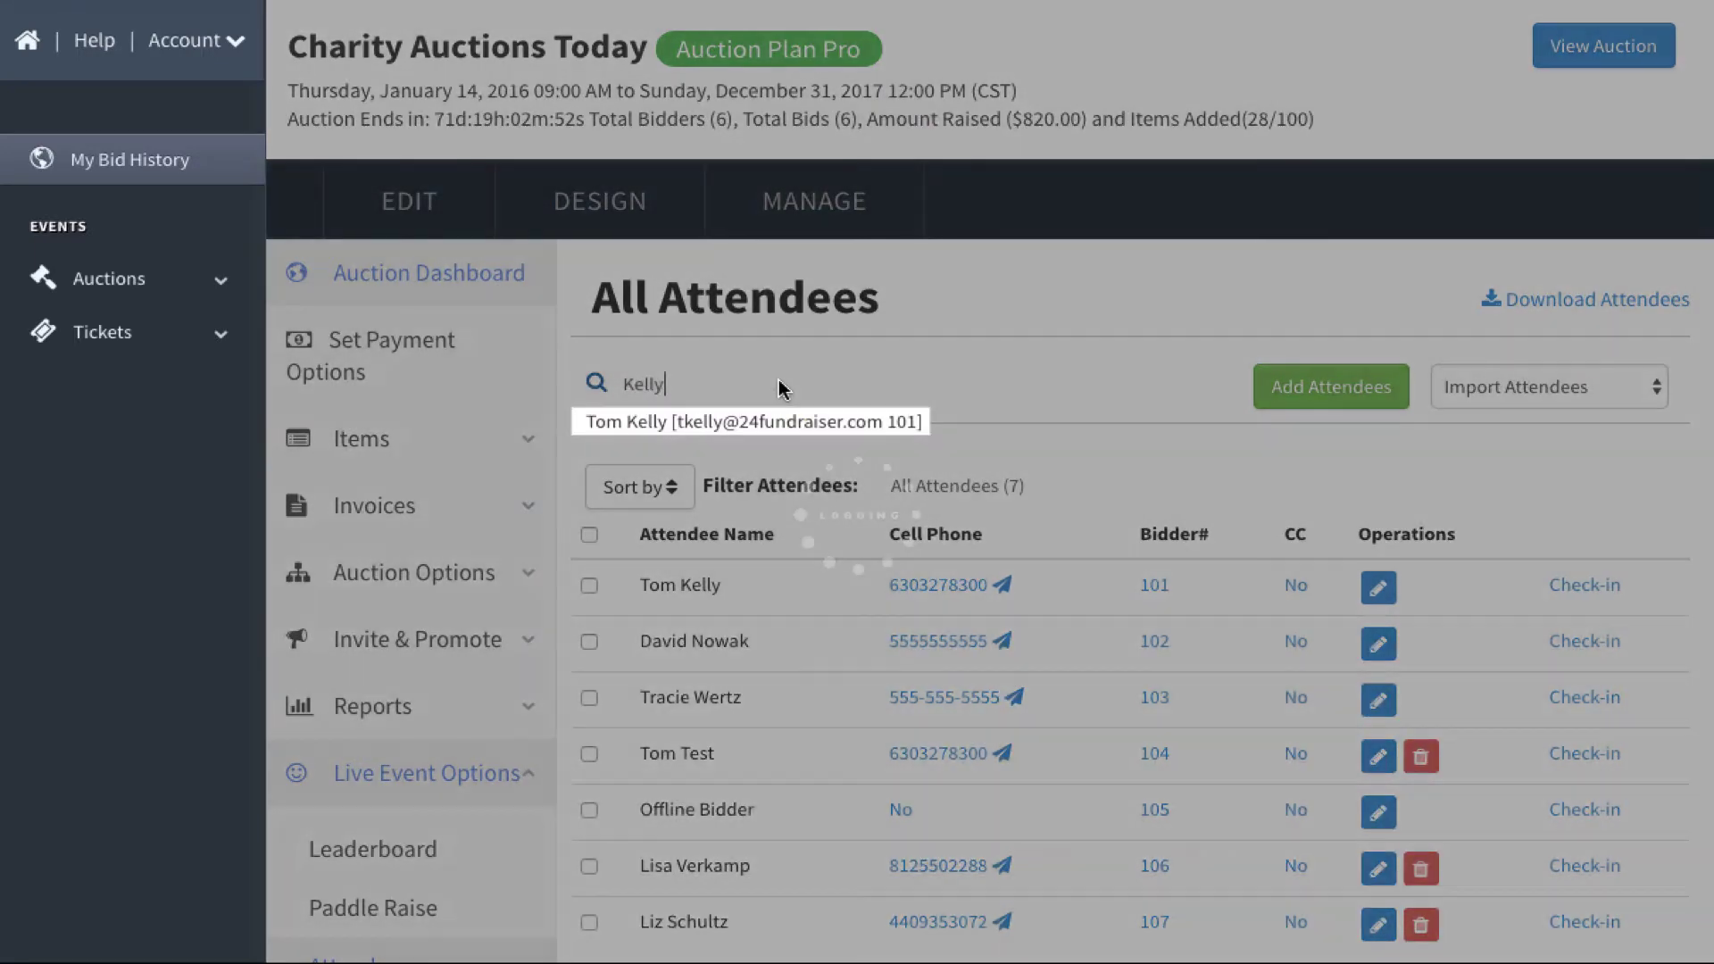
{"action": "left_click", "coordinate": [815, 413]}
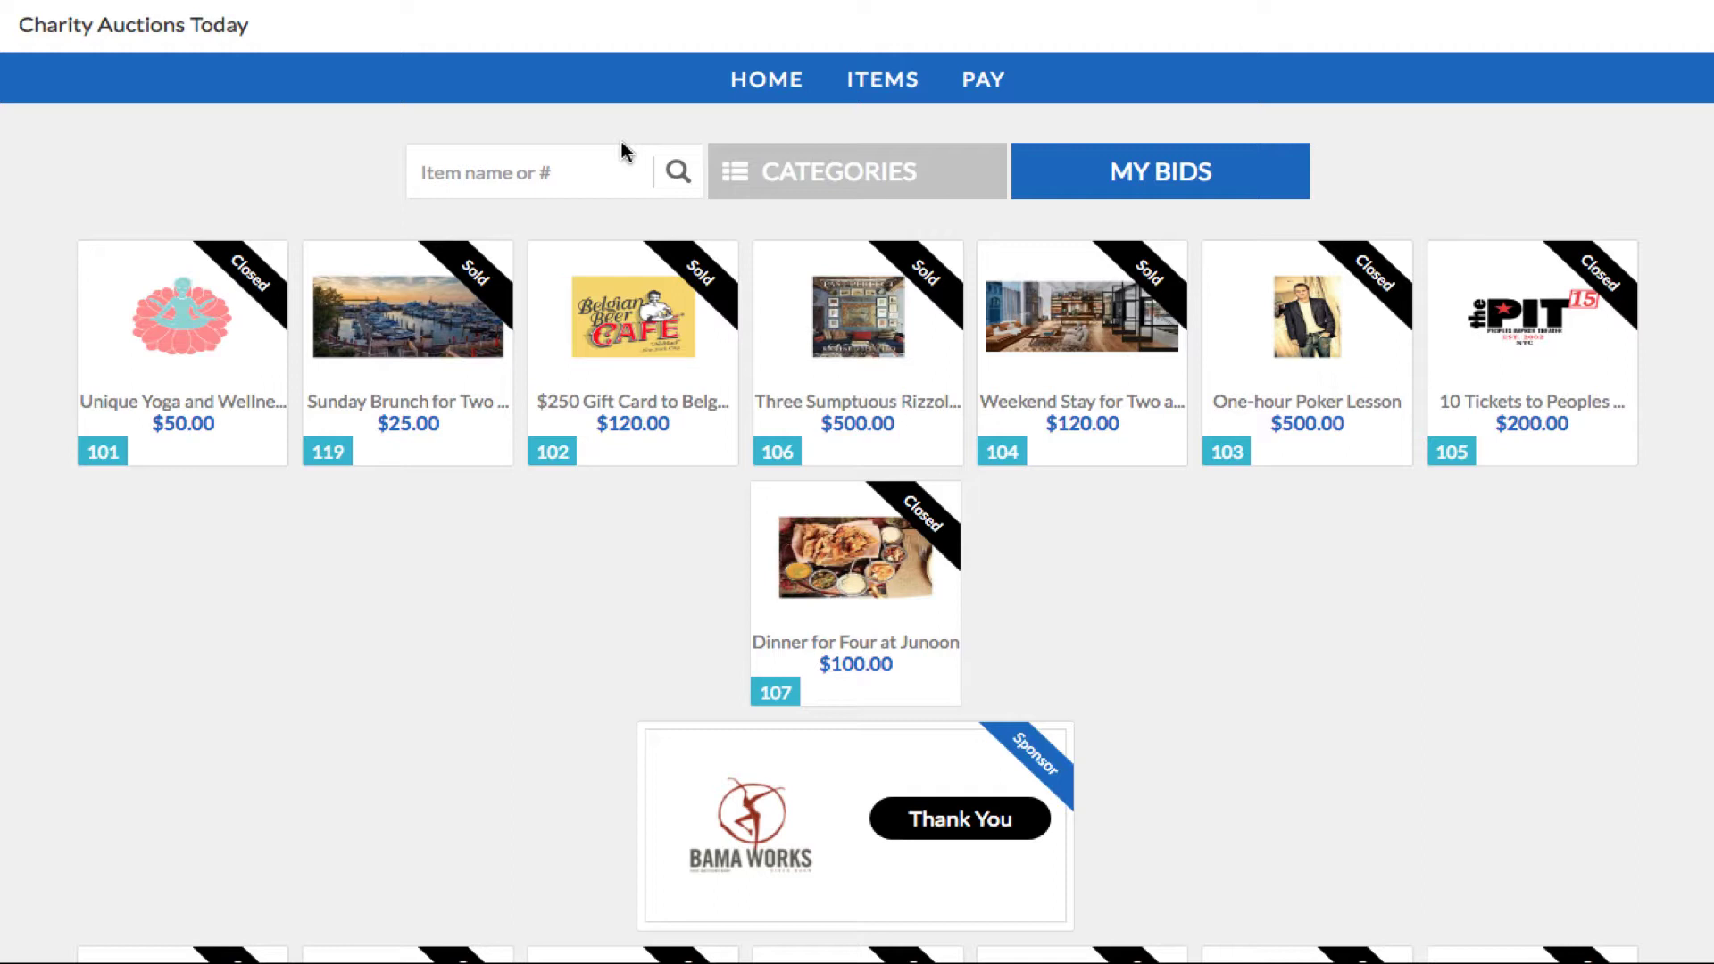
Step: Look up bidder 105's invoices and review INVOICE-34025 for lots 102 and 104, totalling $247.20
{"action": "left_click", "coordinate": [991, 89]}
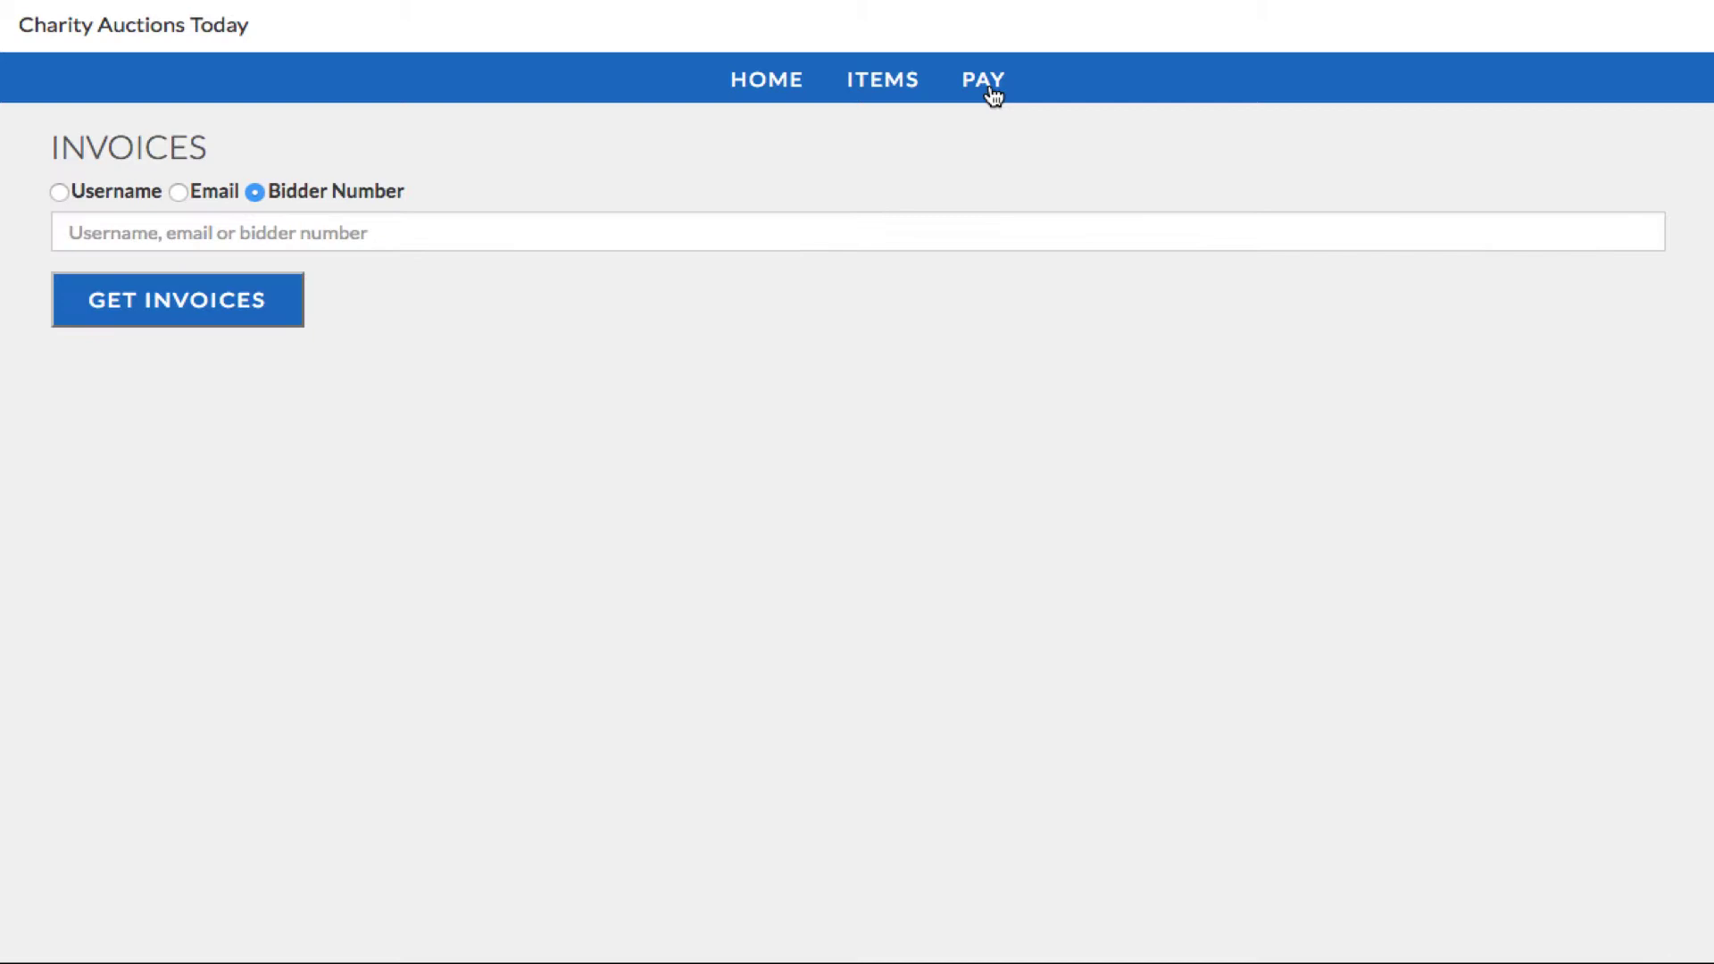
{"action": "left_click", "coordinate": [742, 230]}
{"action": "type", "text": "105"}
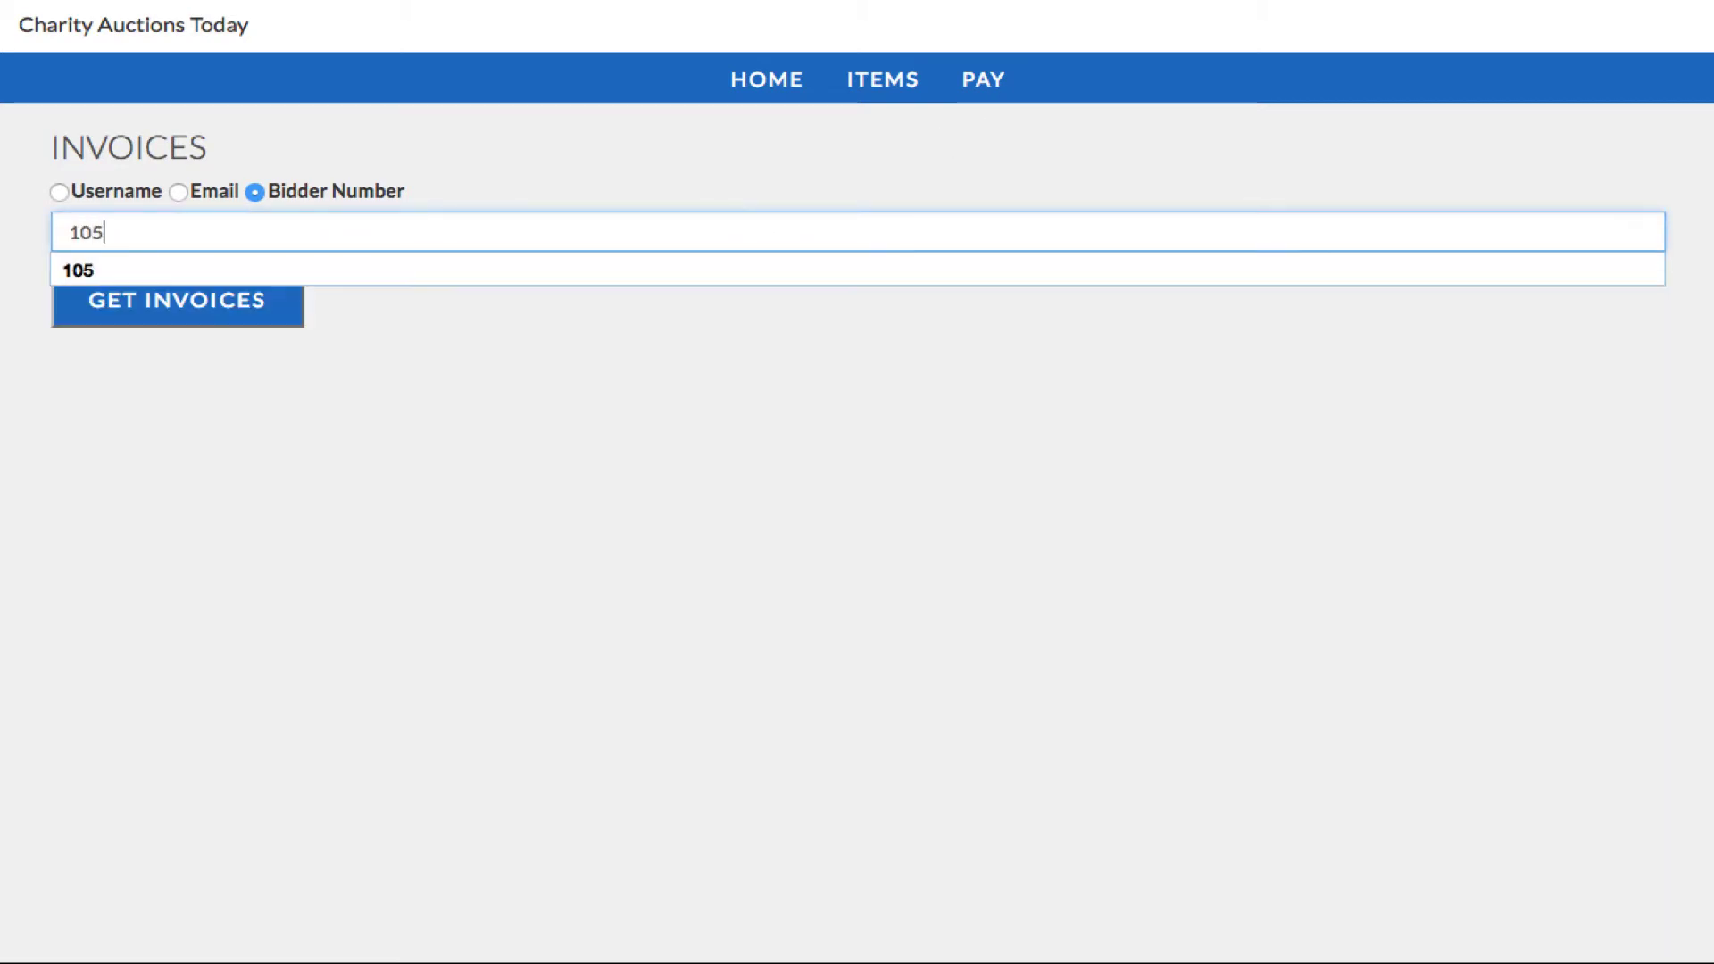
{"action": "left_click", "coordinate": [236, 316]}
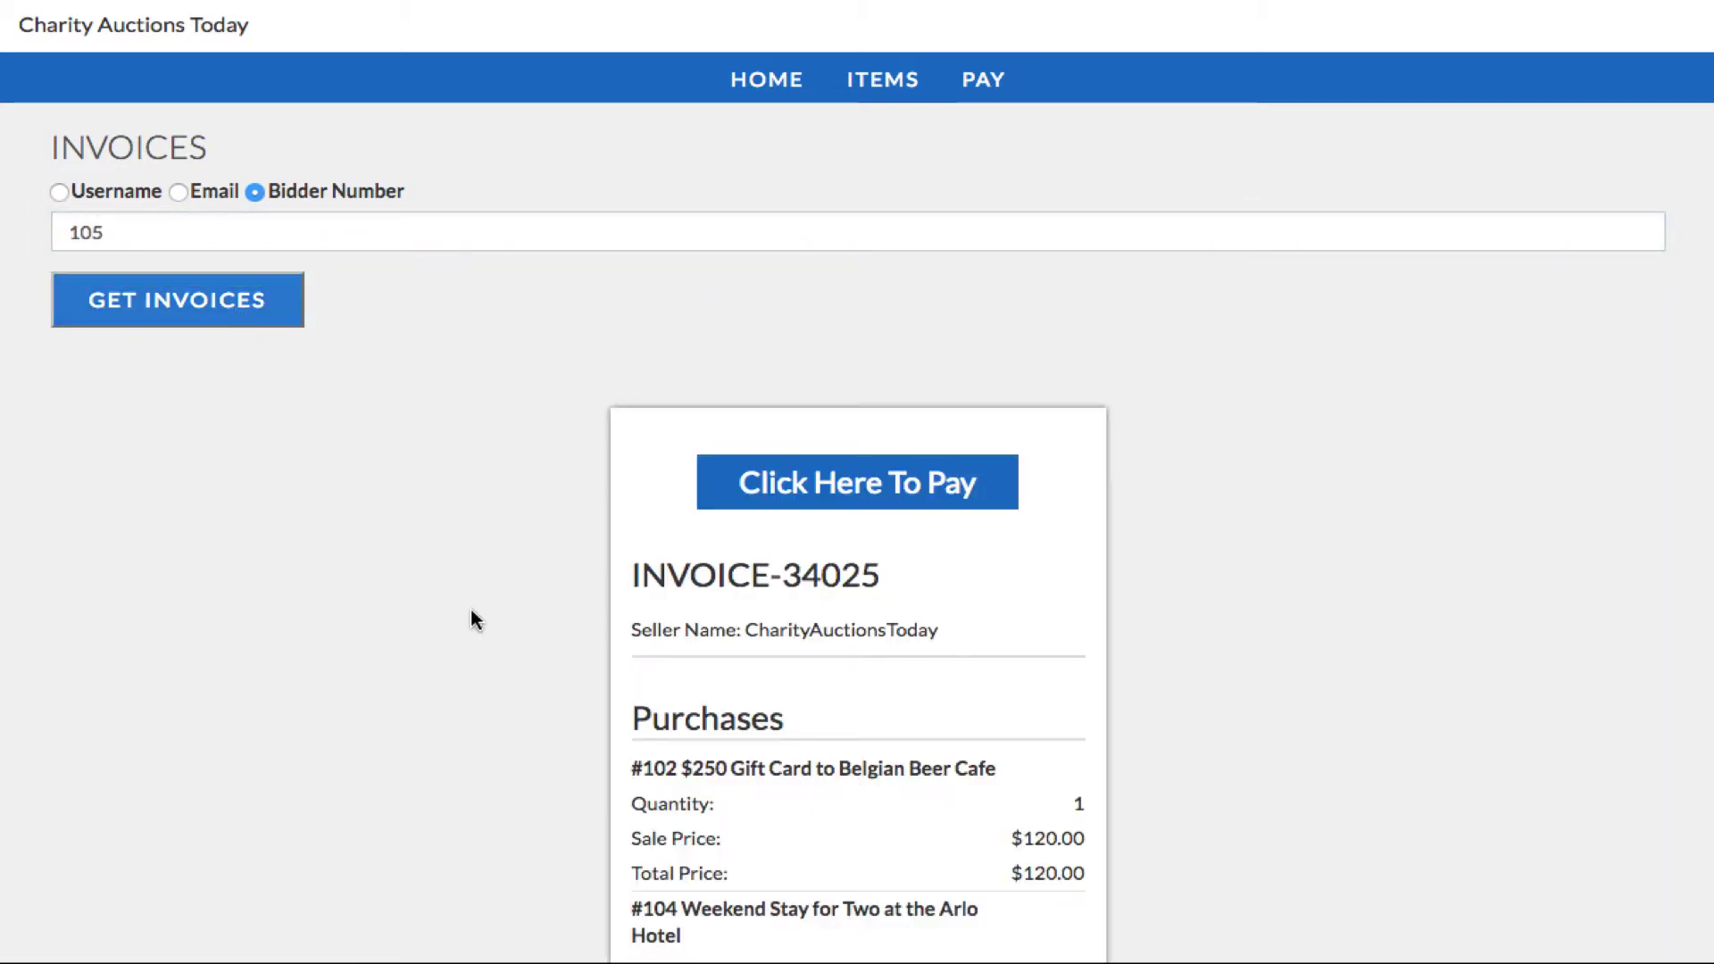
{"action": "scroll", "coordinate": [473, 609], "scroll_direction": "down", "scroll_amount": 5}
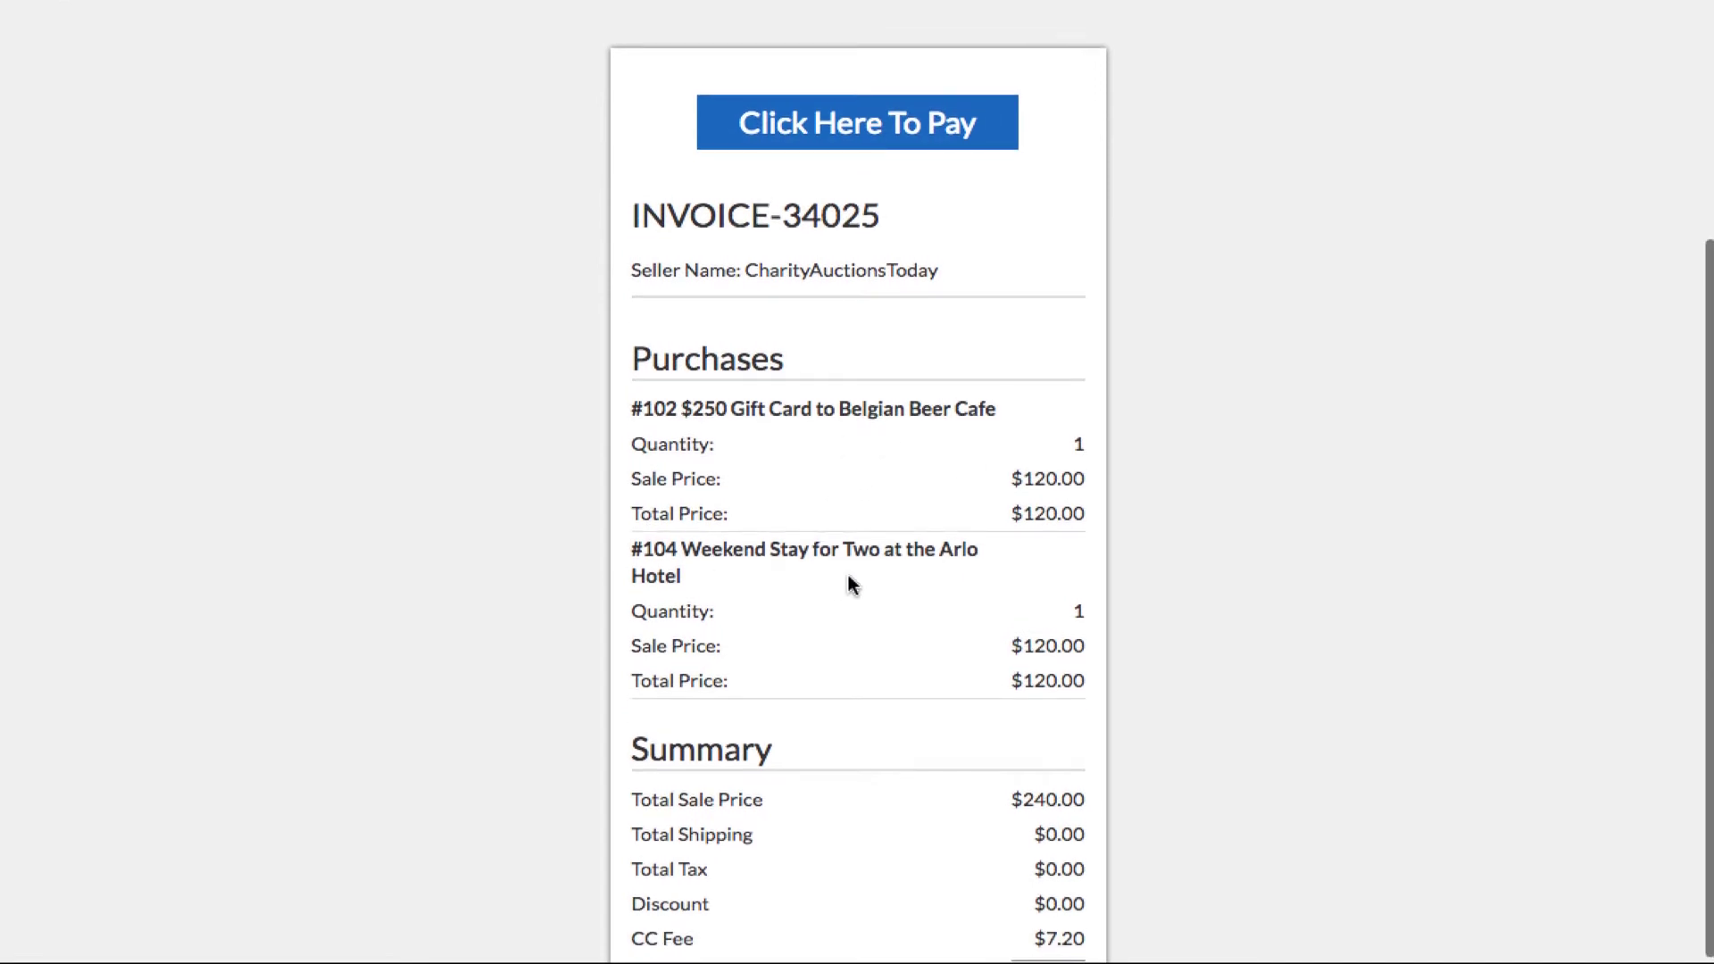
{"action": "scroll", "coordinate": [849, 582], "scroll_direction": "down", "scroll_amount": 1}
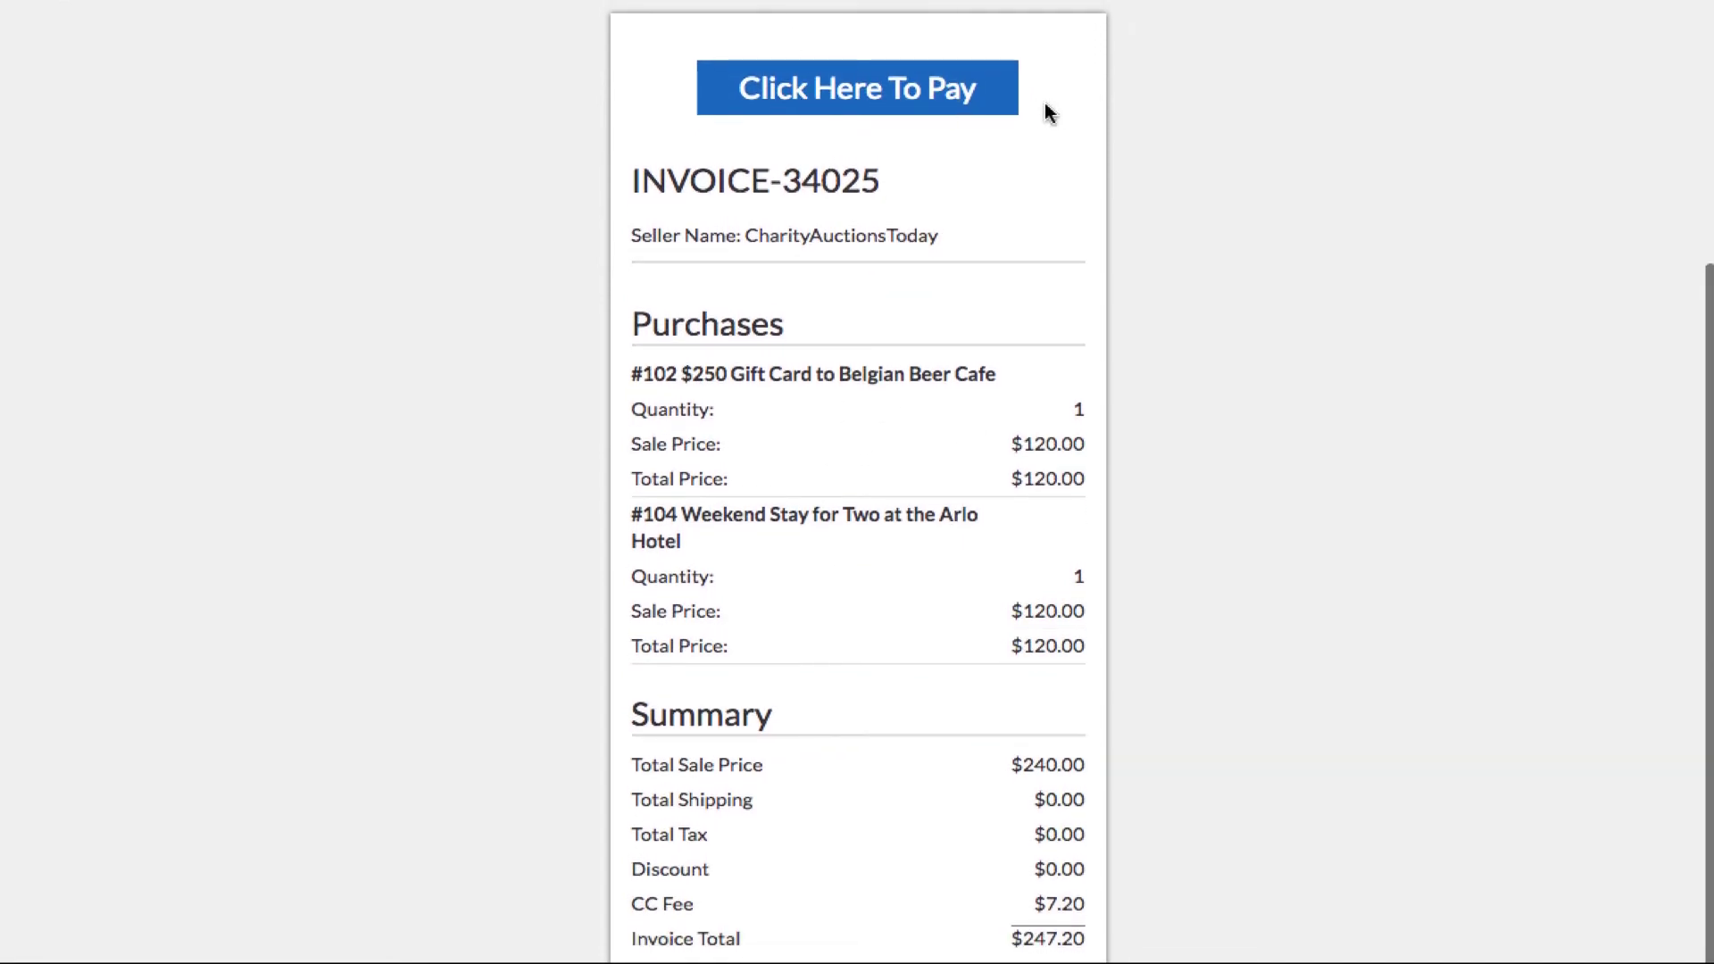
{"action": "scroll", "coordinate": [754, 509], "scroll_direction": "down", "scroll_amount": 2}
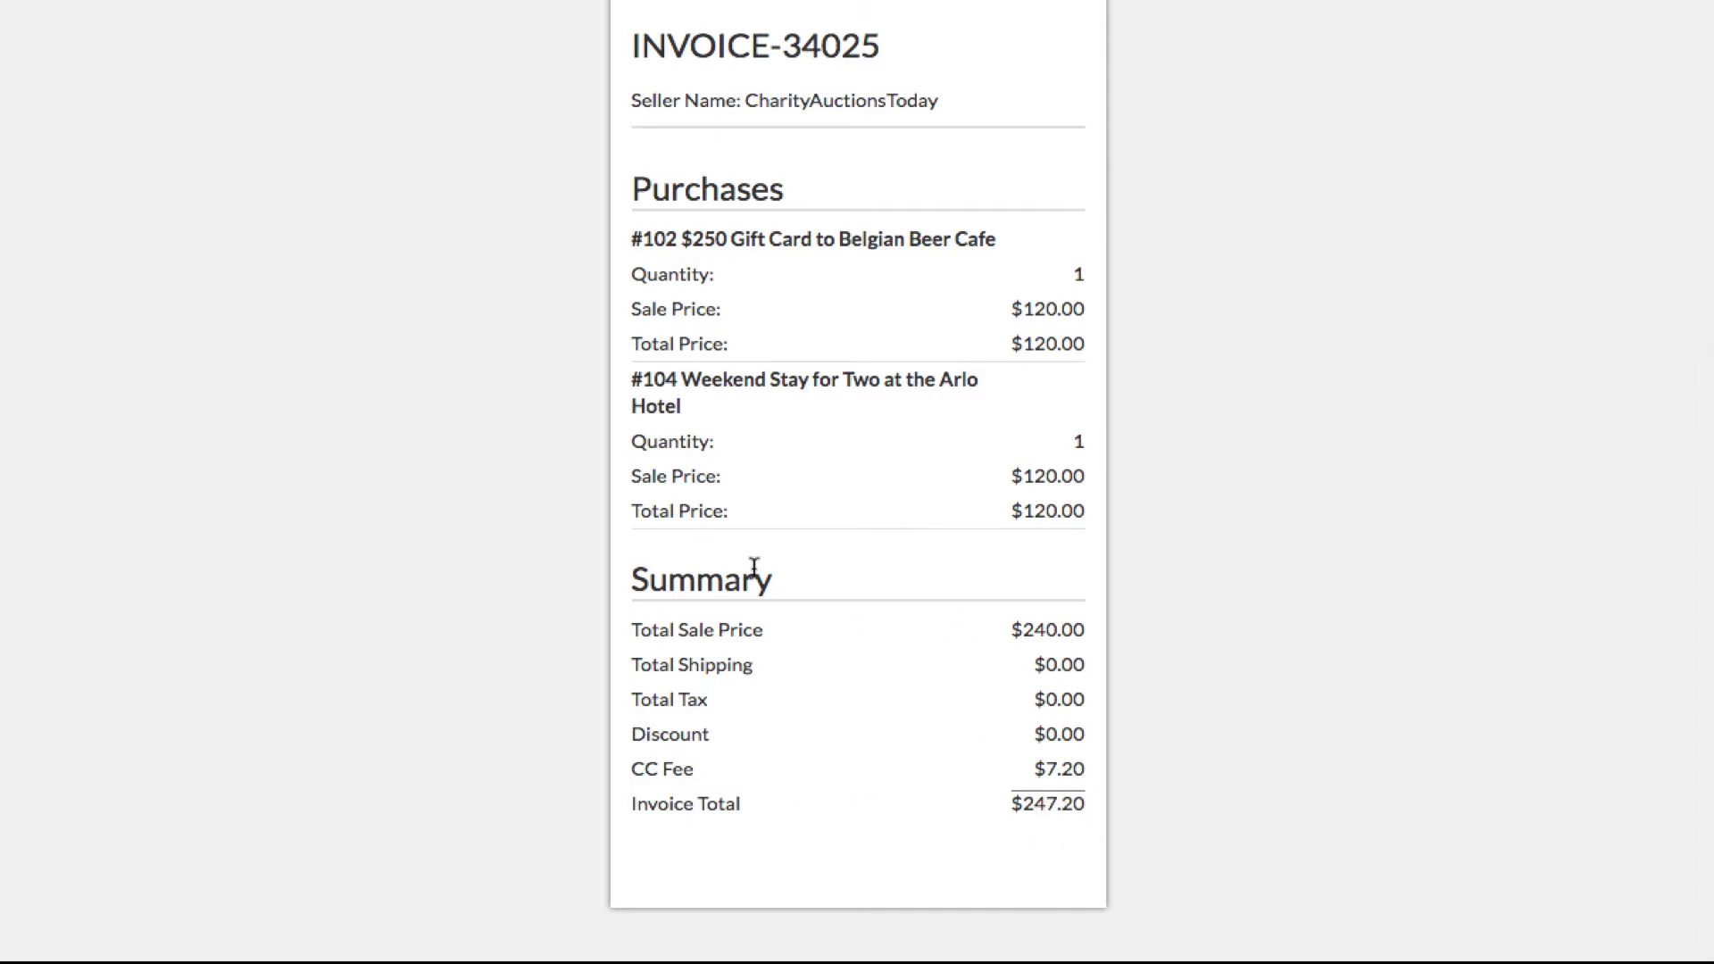
{"action": "scroll", "coordinate": [855, 580], "scroll_direction": "up", "scroll_amount": 5}
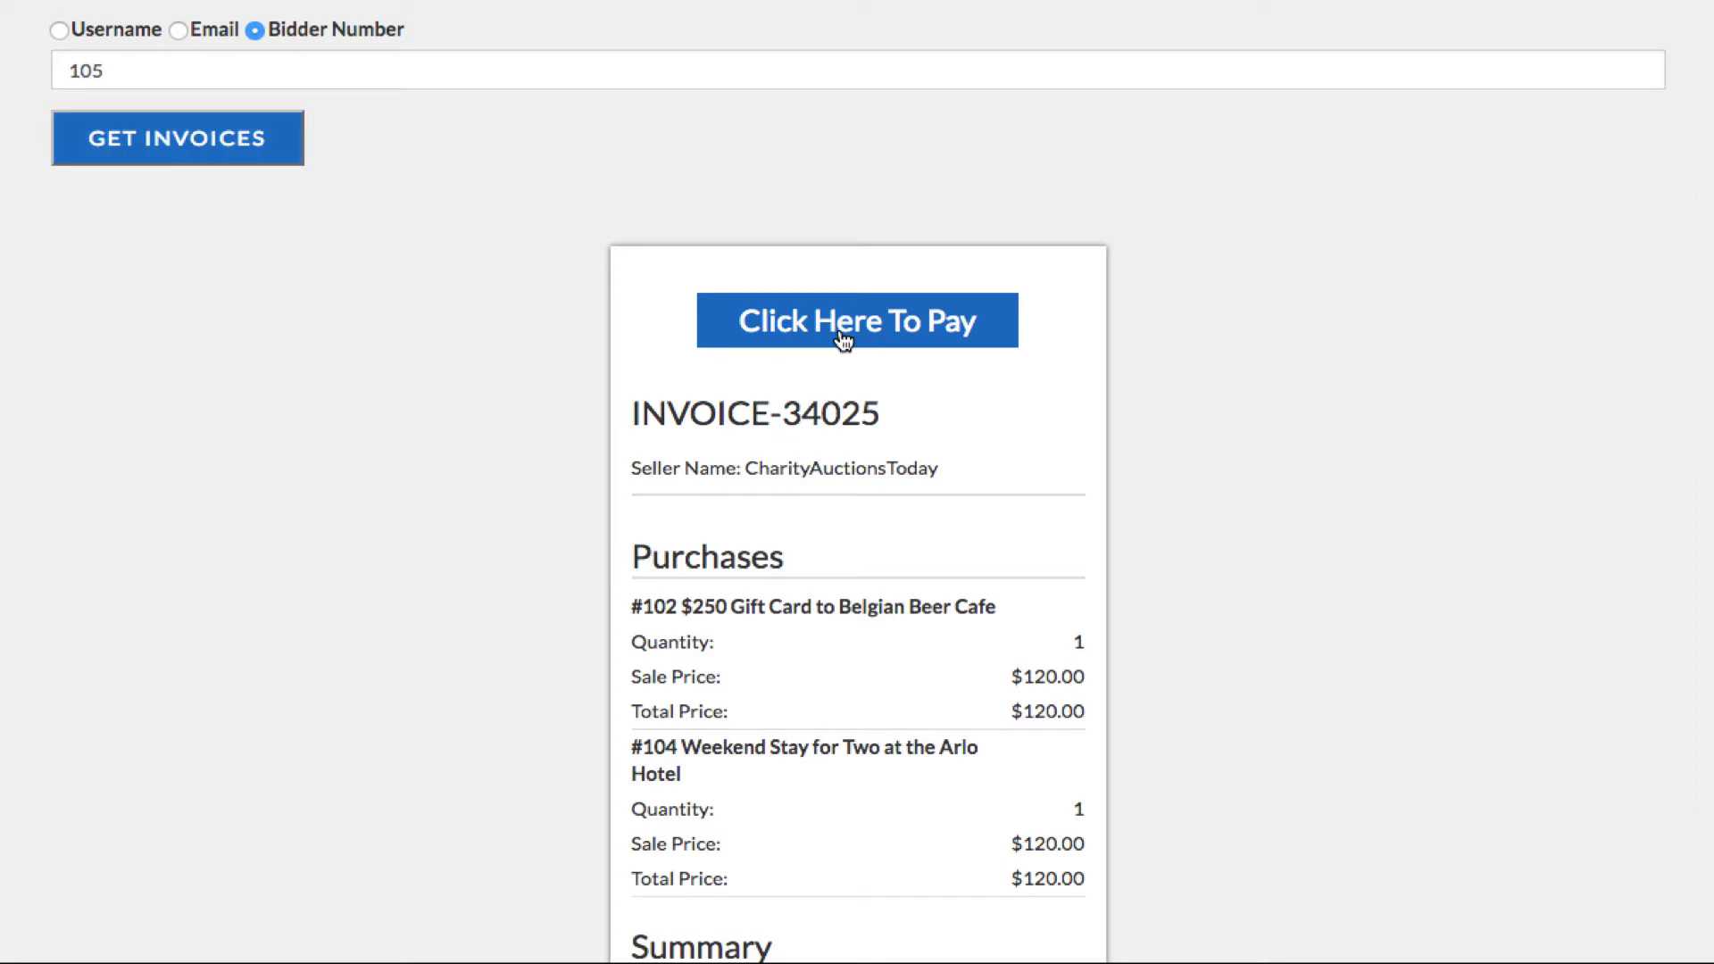
Step: Start paying the $247.20 invoice and bring the blank Payment Details form into view
{"action": "left_click", "coordinate": [844, 339]}
{"action": "scroll", "coordinate": [730, 467], "scroll_direction": "down", "scroll_amount": 5}
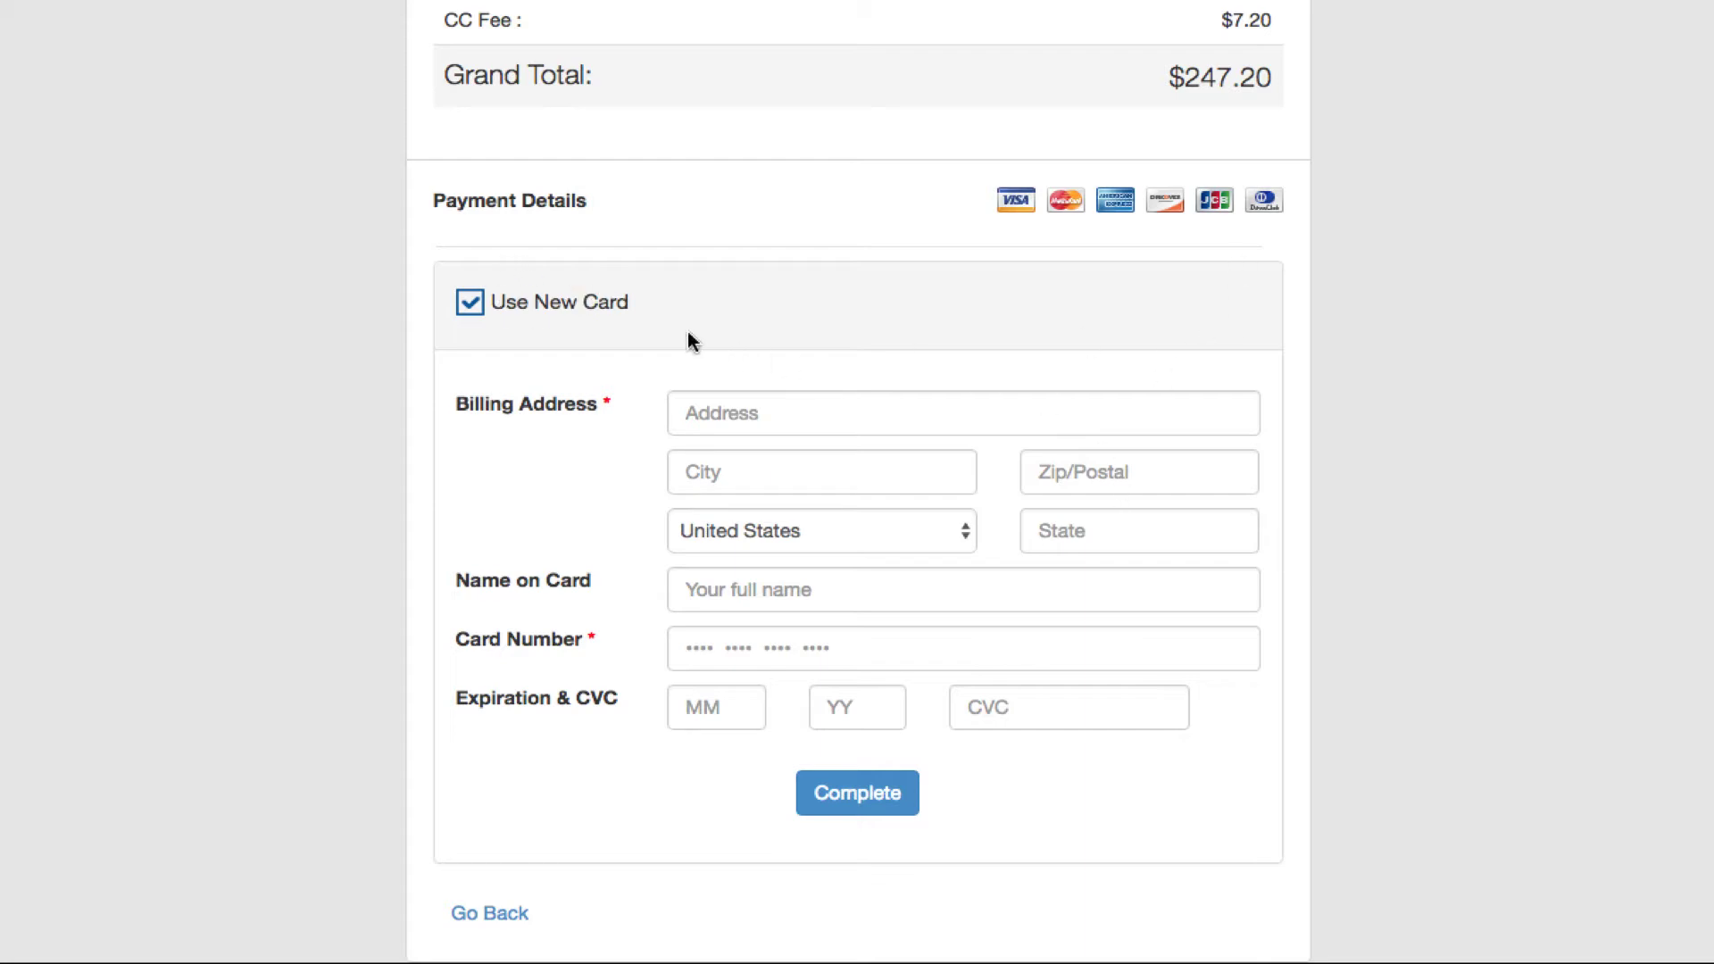
{"action": "scroll", "coordinate": [631, 440], "scroll_direction": "down", "scroll_amount": 1}
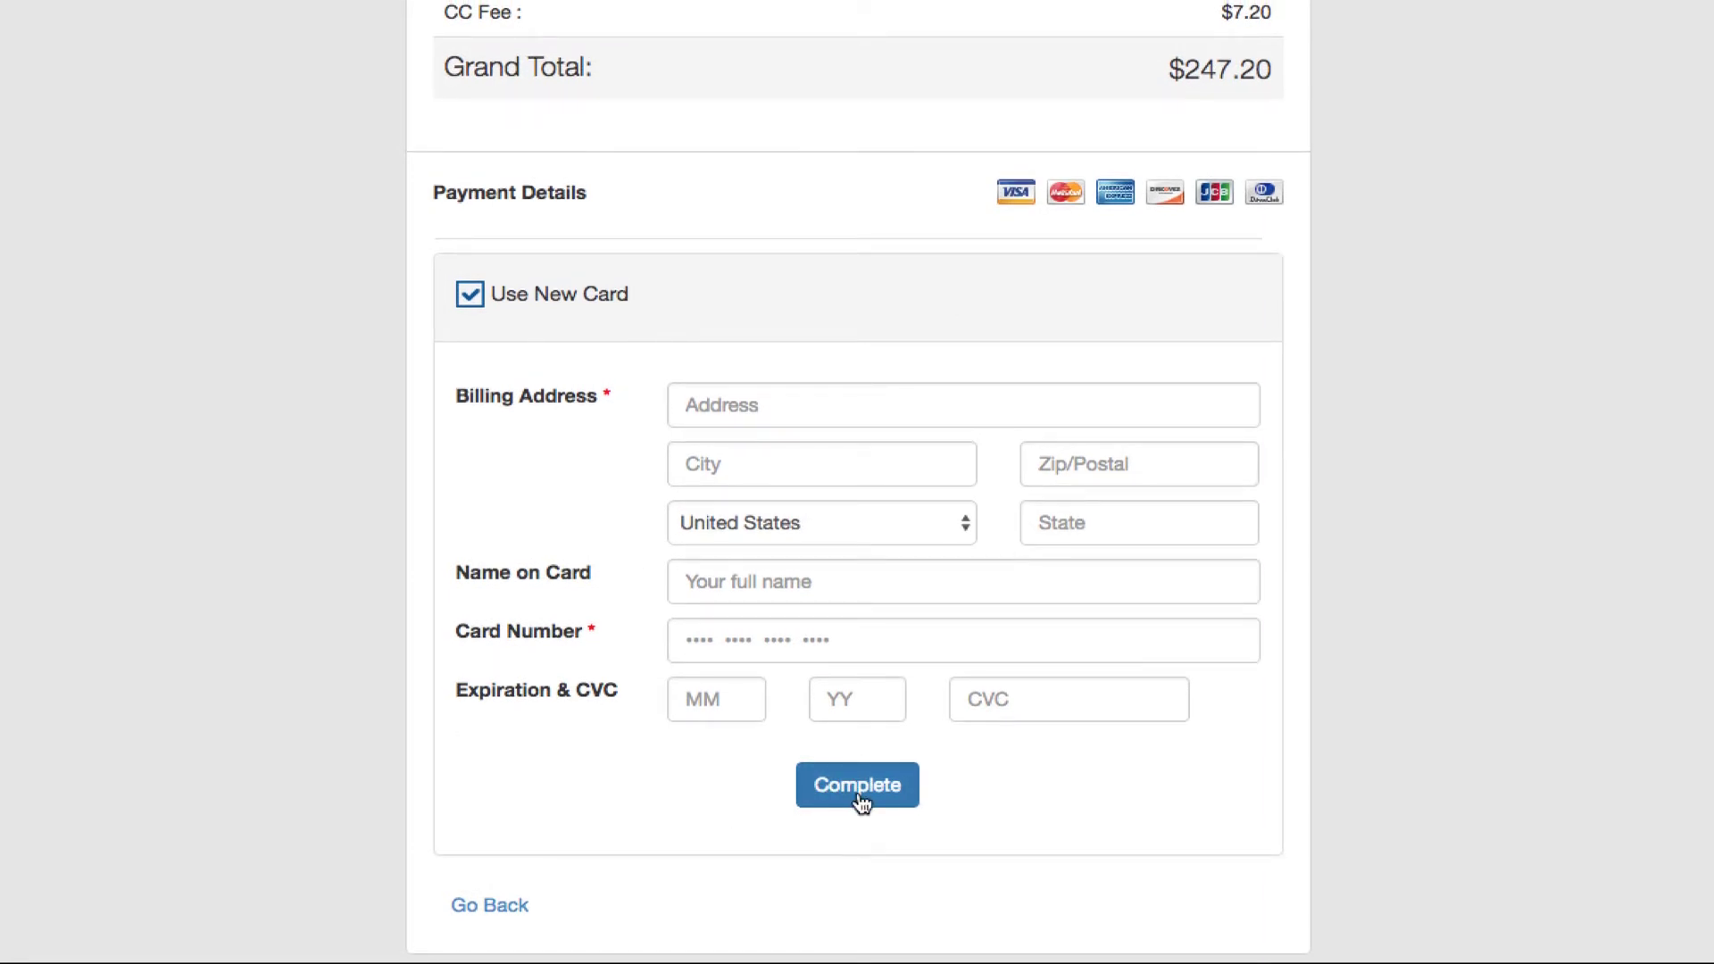
Step: Leave checkout, re-fetch bidder 105's invoices, and view paid INVOICE-10718 for $2,400.00
{"action": "left_click", "coordinate": [505, 906]}
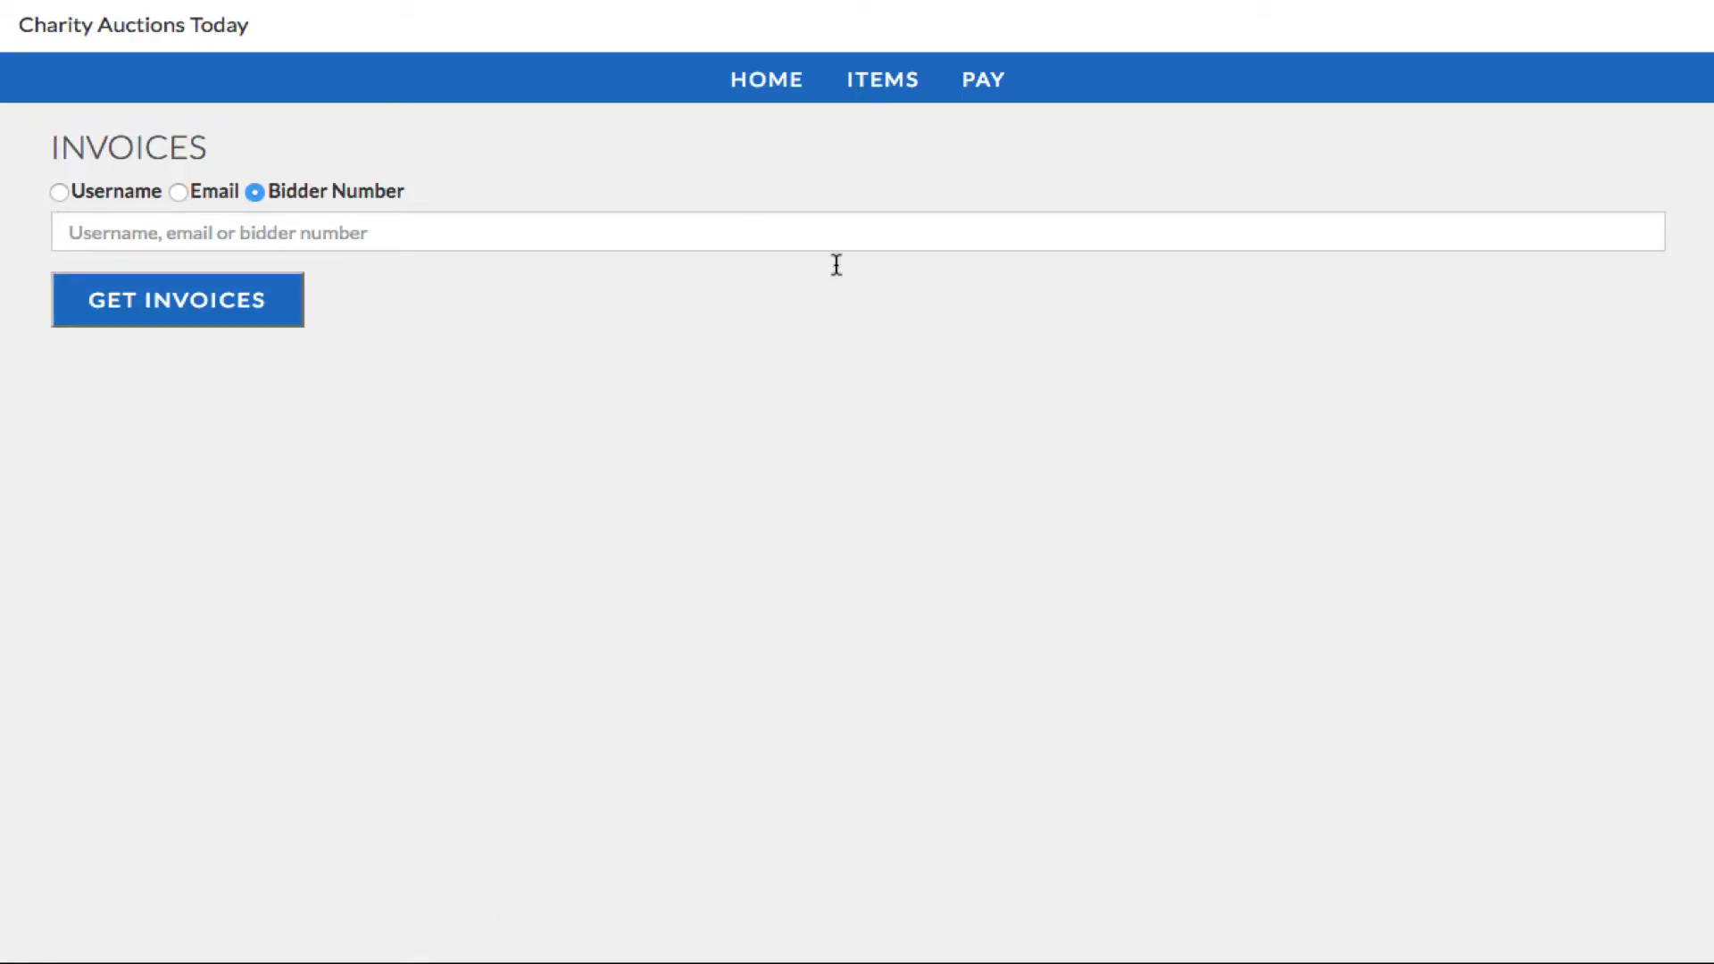
{"action": "left_click", "coordinate": [800, 228]}
{"action": "type", "text": "105"}
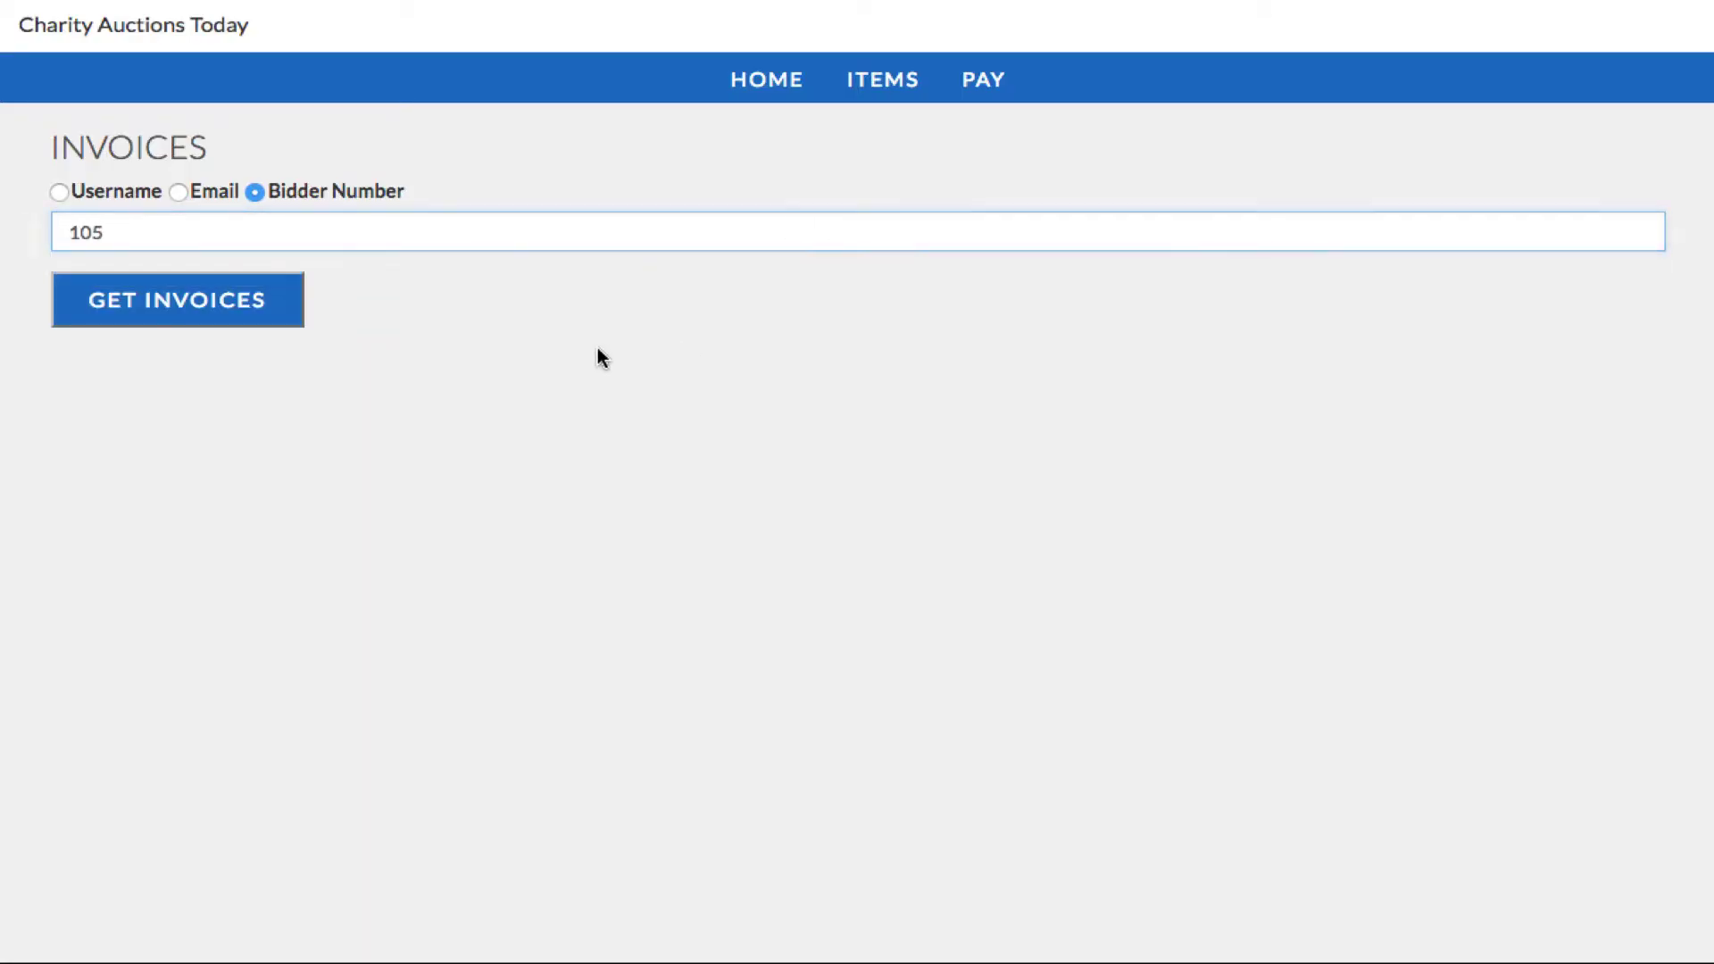
{"action": "left_click", "coordinate": [238, 304]}
{"action": "scroll", "coordinate": [1024, 607], "scroll_direction": "down", "scroll_amount": 5}
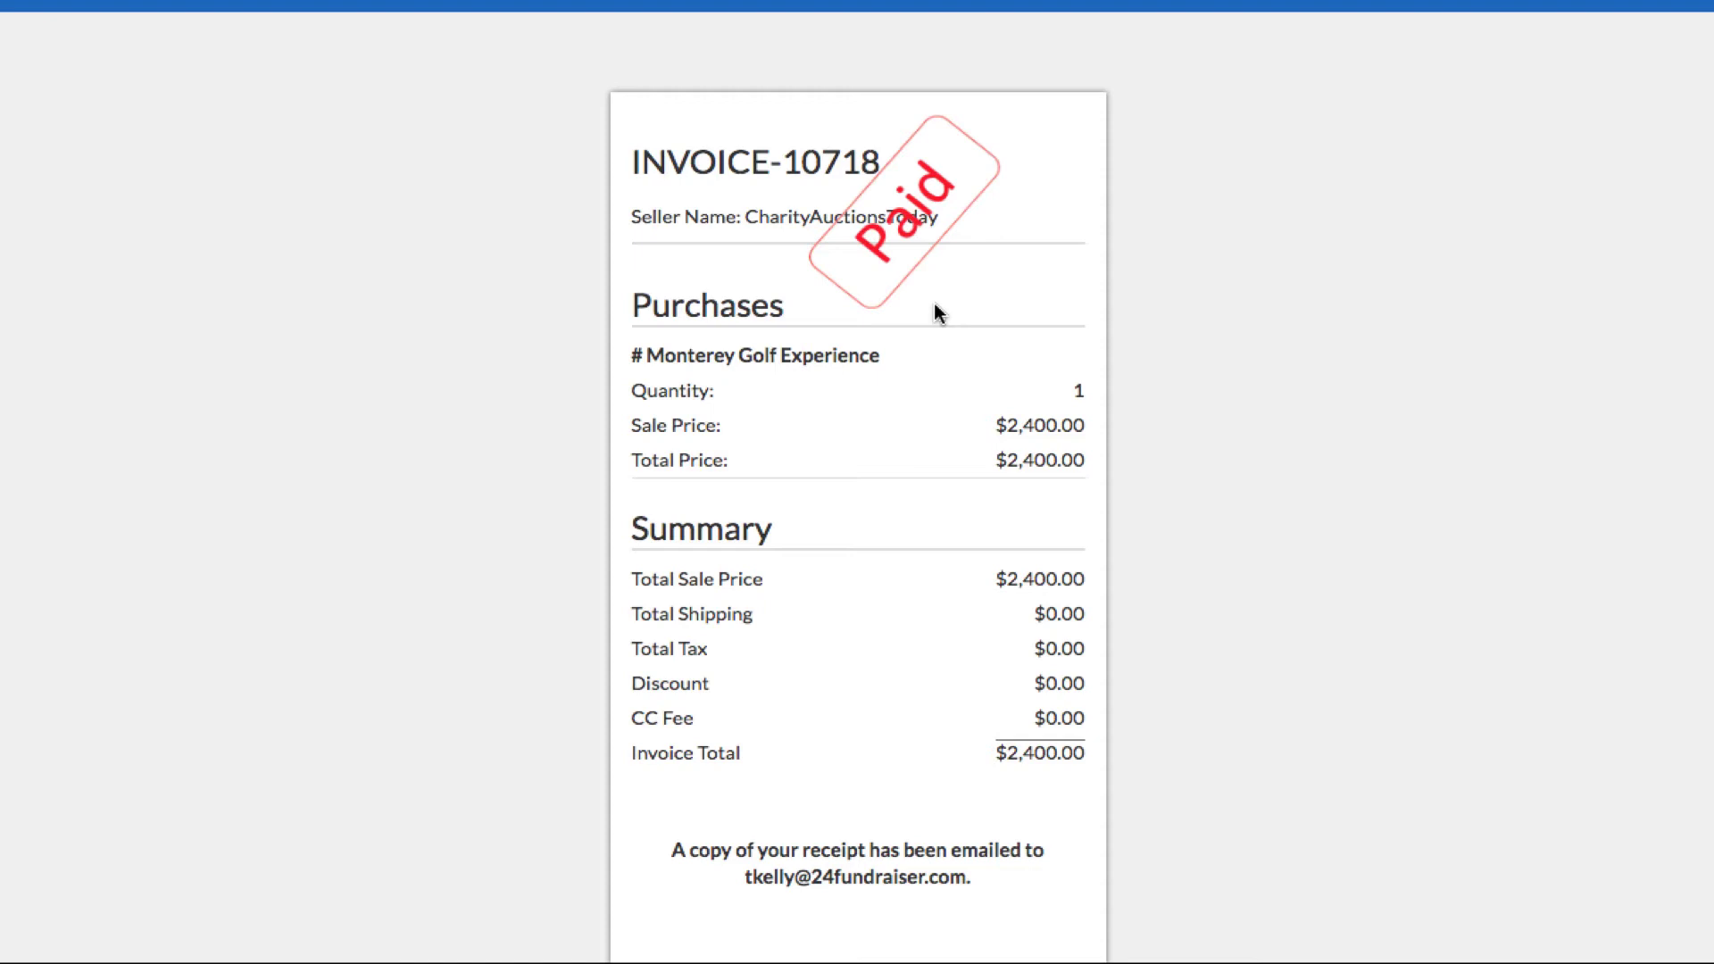
{"action": "scroll", "coordinate": [934, 304], "scroll_direction": "up", "scroll_amount": 2}
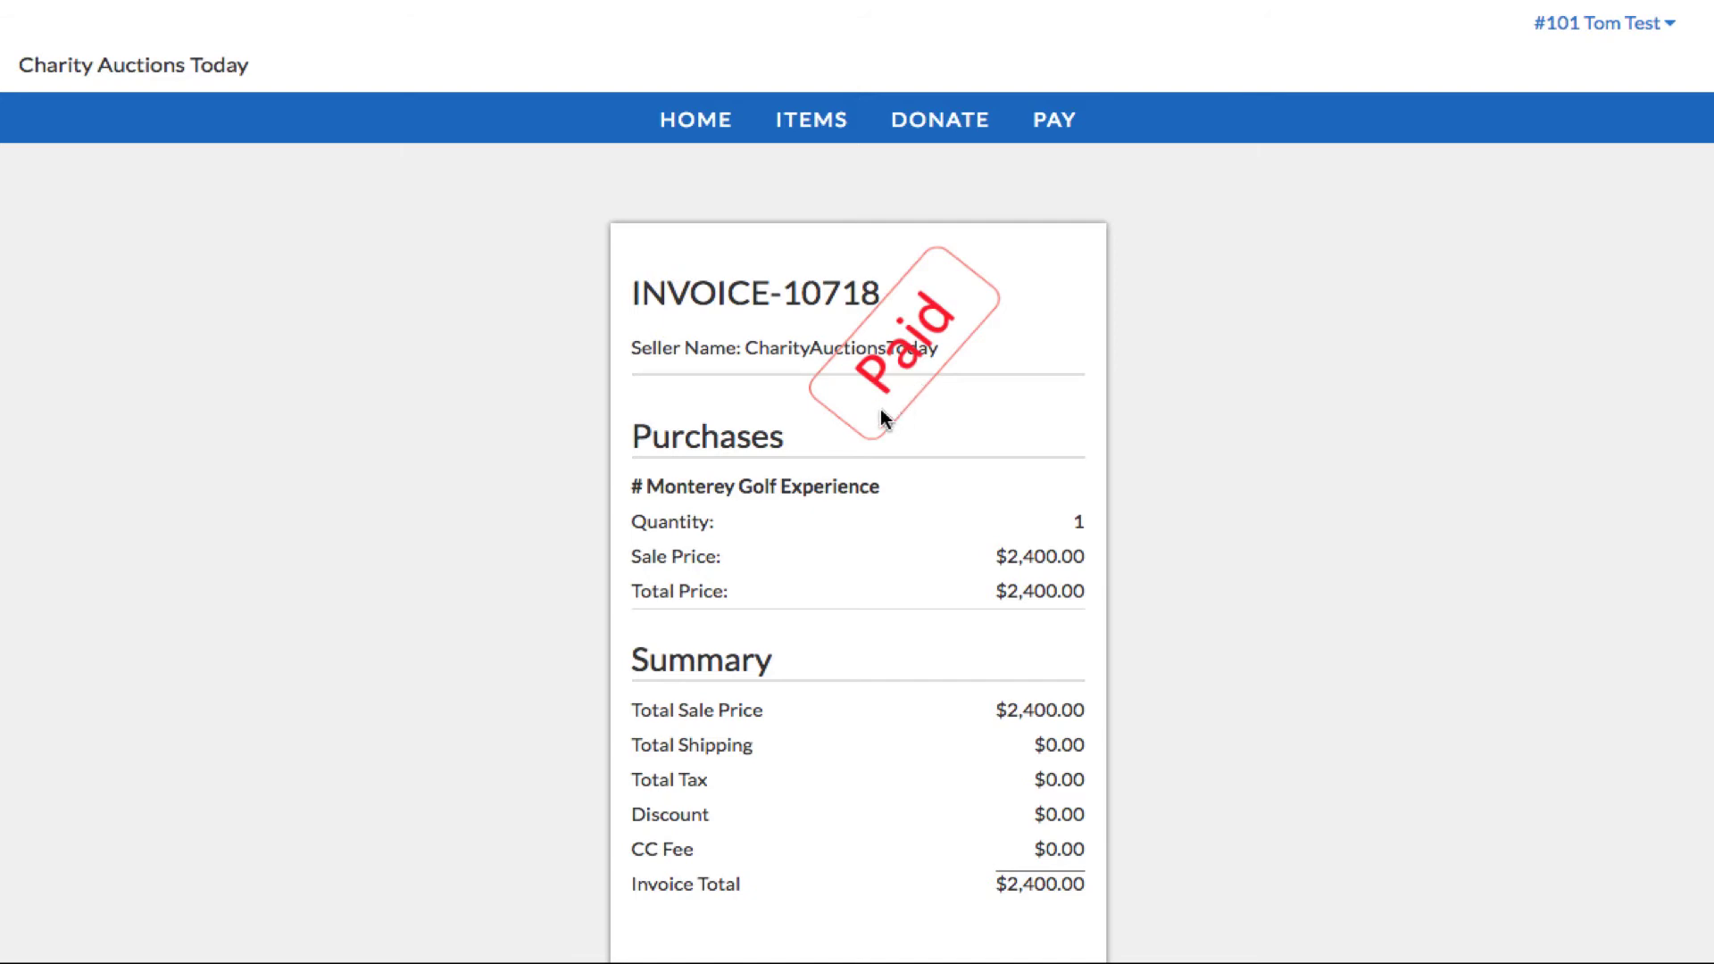
Step: Highlight the Monterey Golf Experience title, then scroll to the unpaid $50 Clown Fish invoice
{"action": "left_click_drag", "start_coordinate": [639, 486], "coordinate": [912, 501]}
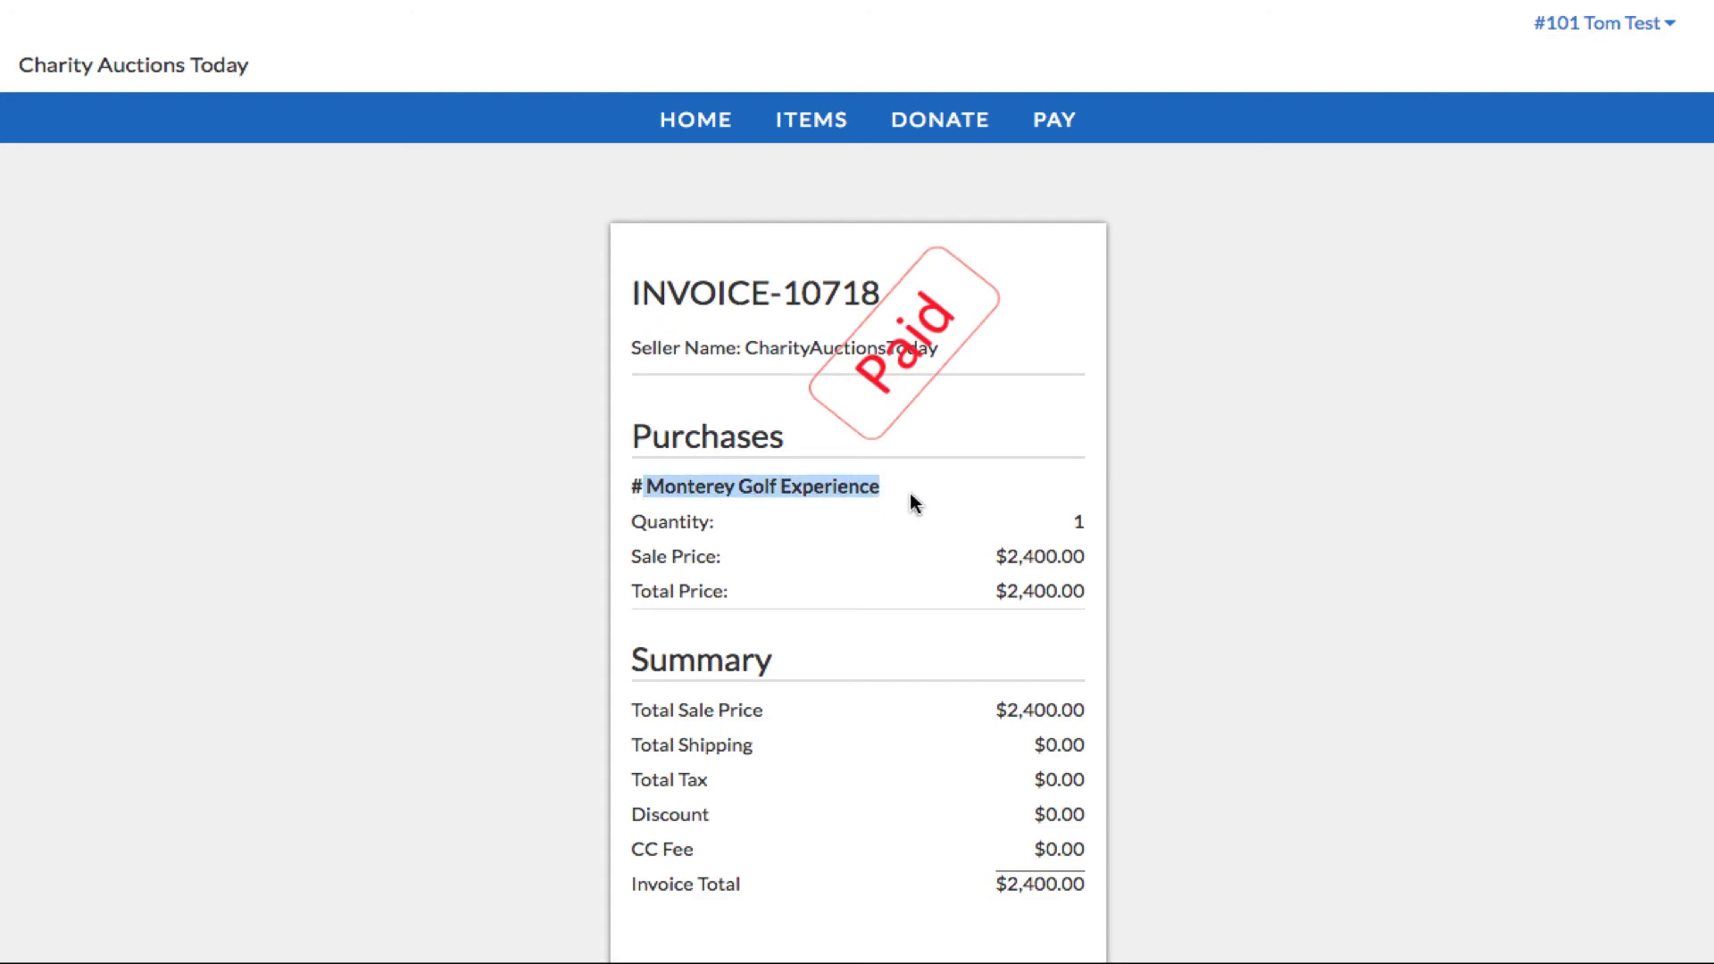
{"action": "scroll", "coordinate": [909, 493], "scroll_direction": "down", "scroll_amount": 5}
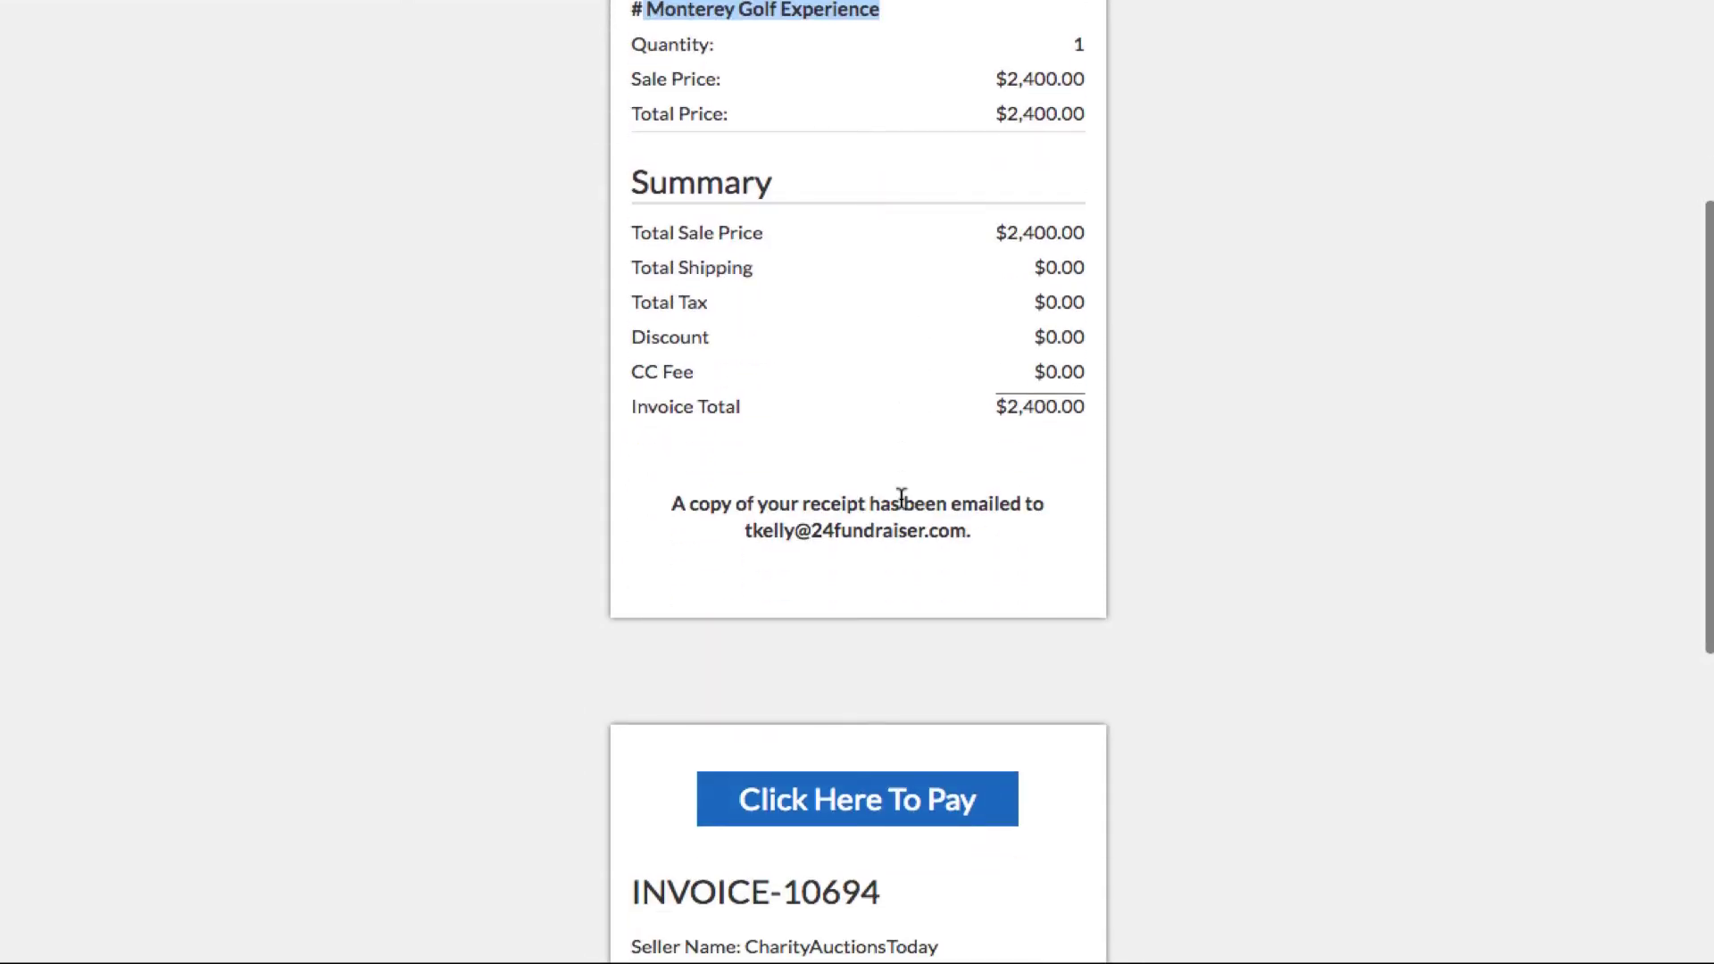
{"action": "scroll", "coordinate": [901, 496], "scroll_direction": "up", "scroll_amount": 3}
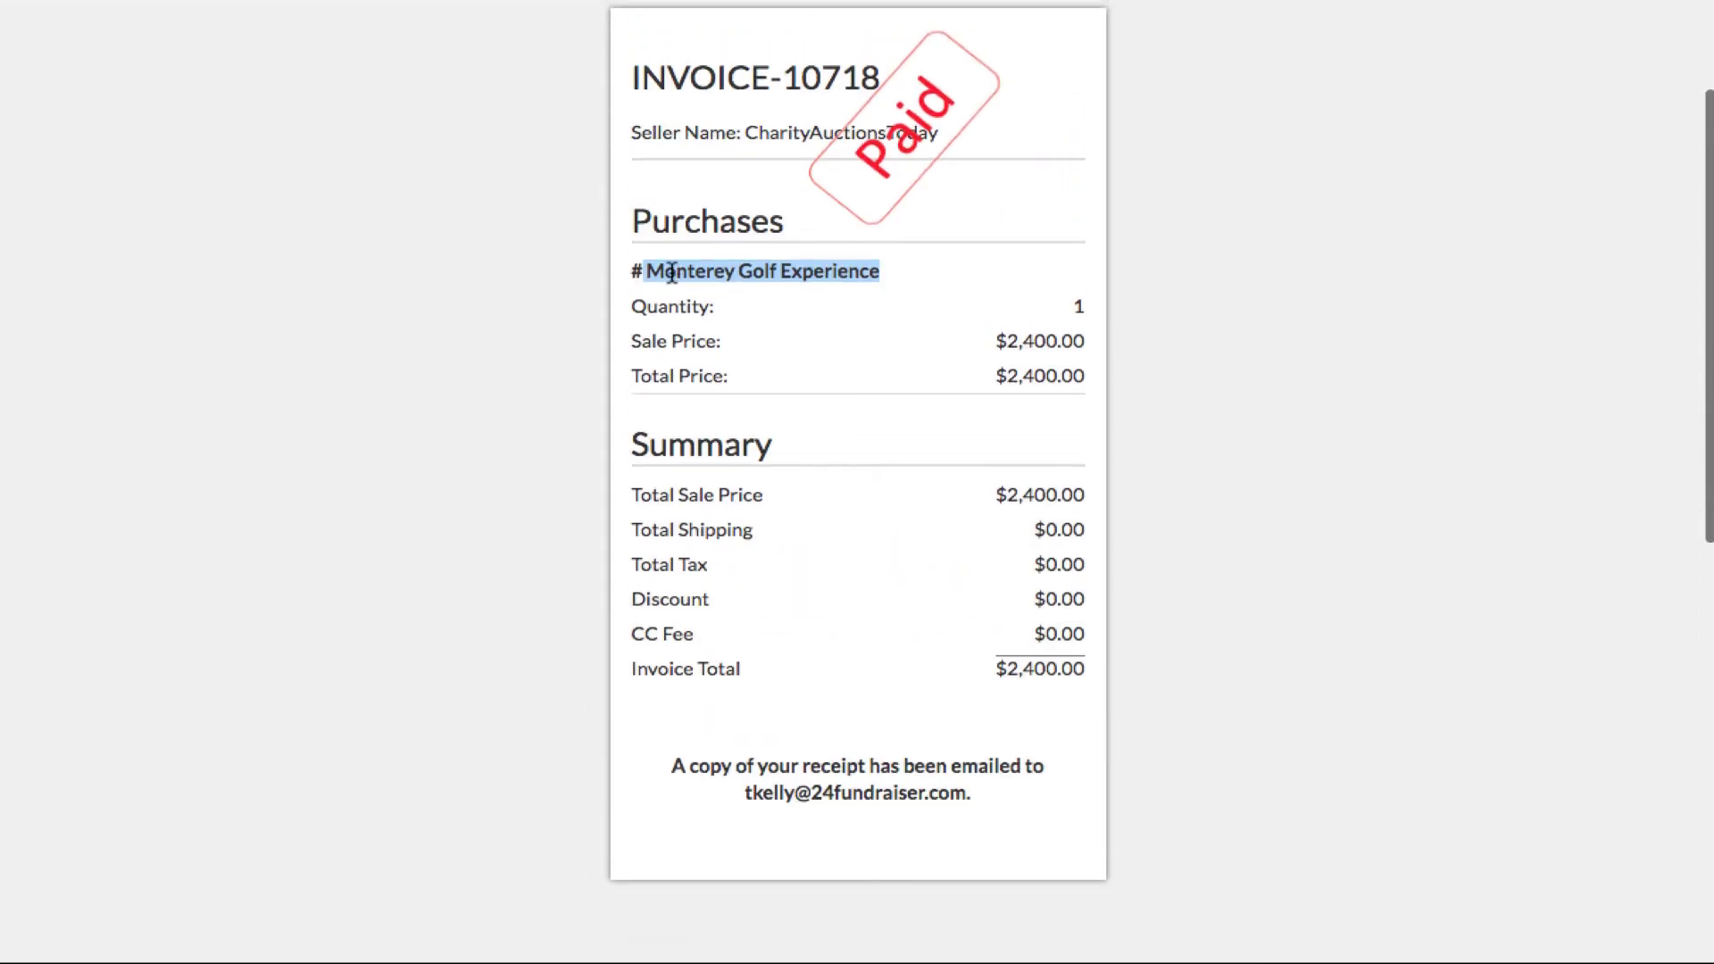
{"action": "left_click", "coordinate": [672, 272]}
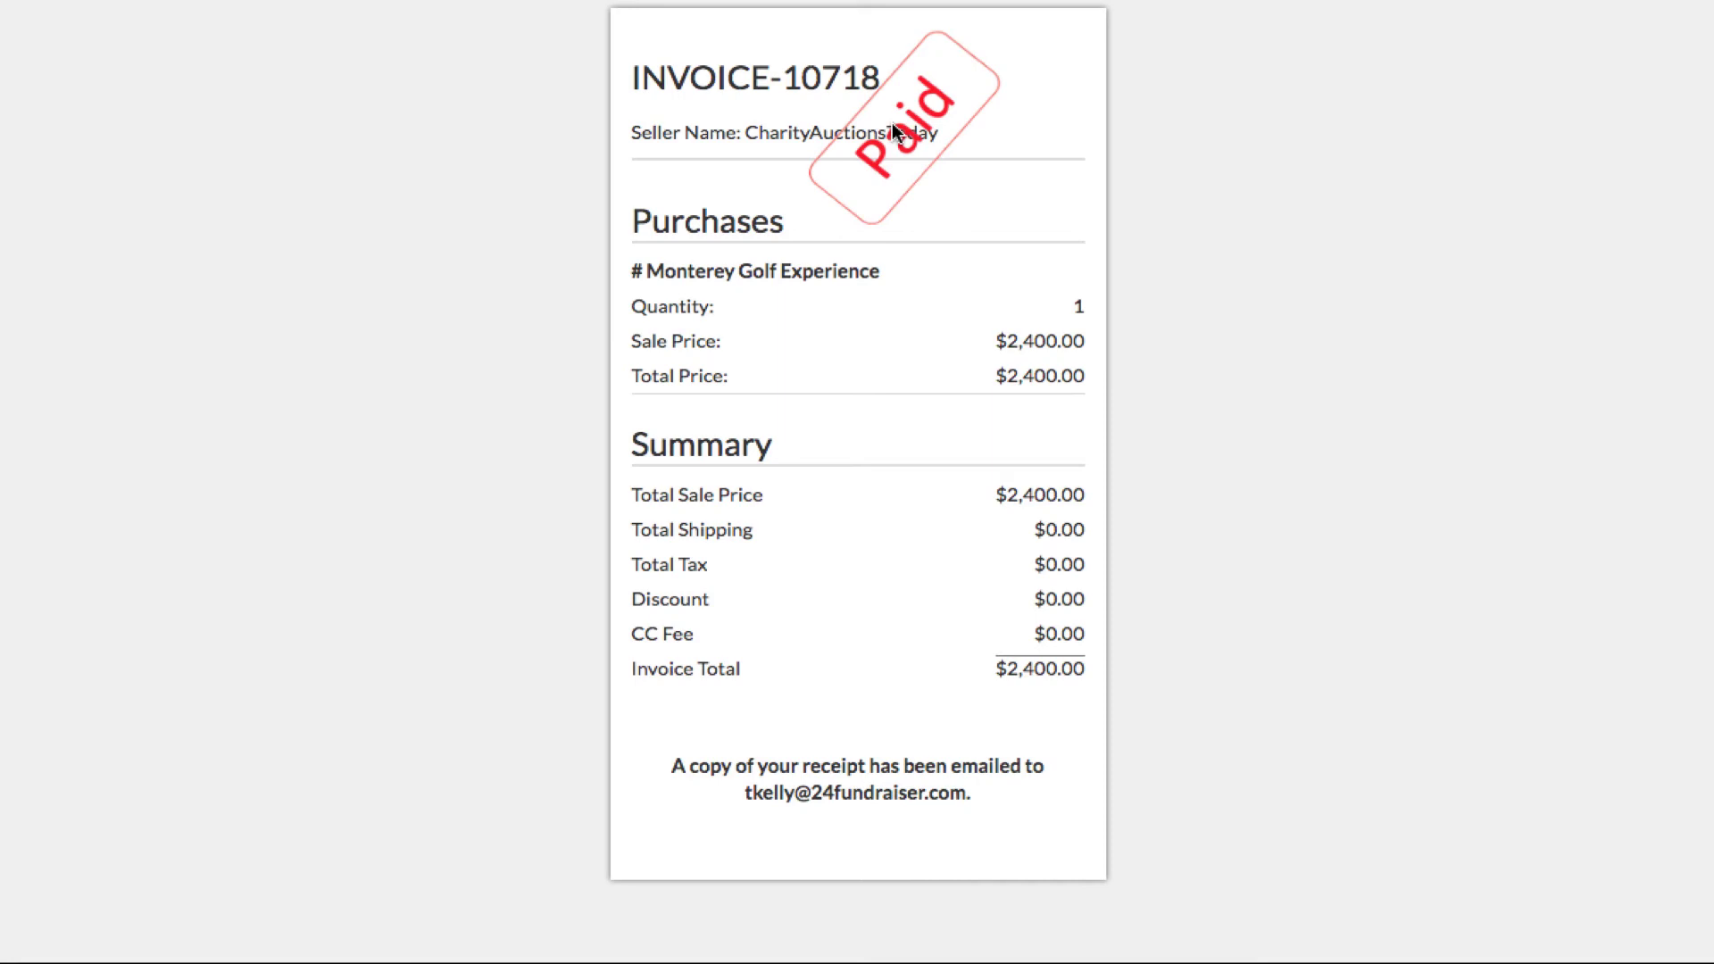
{"action": "scroll", "coordinate": [874, 319], "scroll_direction": "down", "scroll_amount": 10}
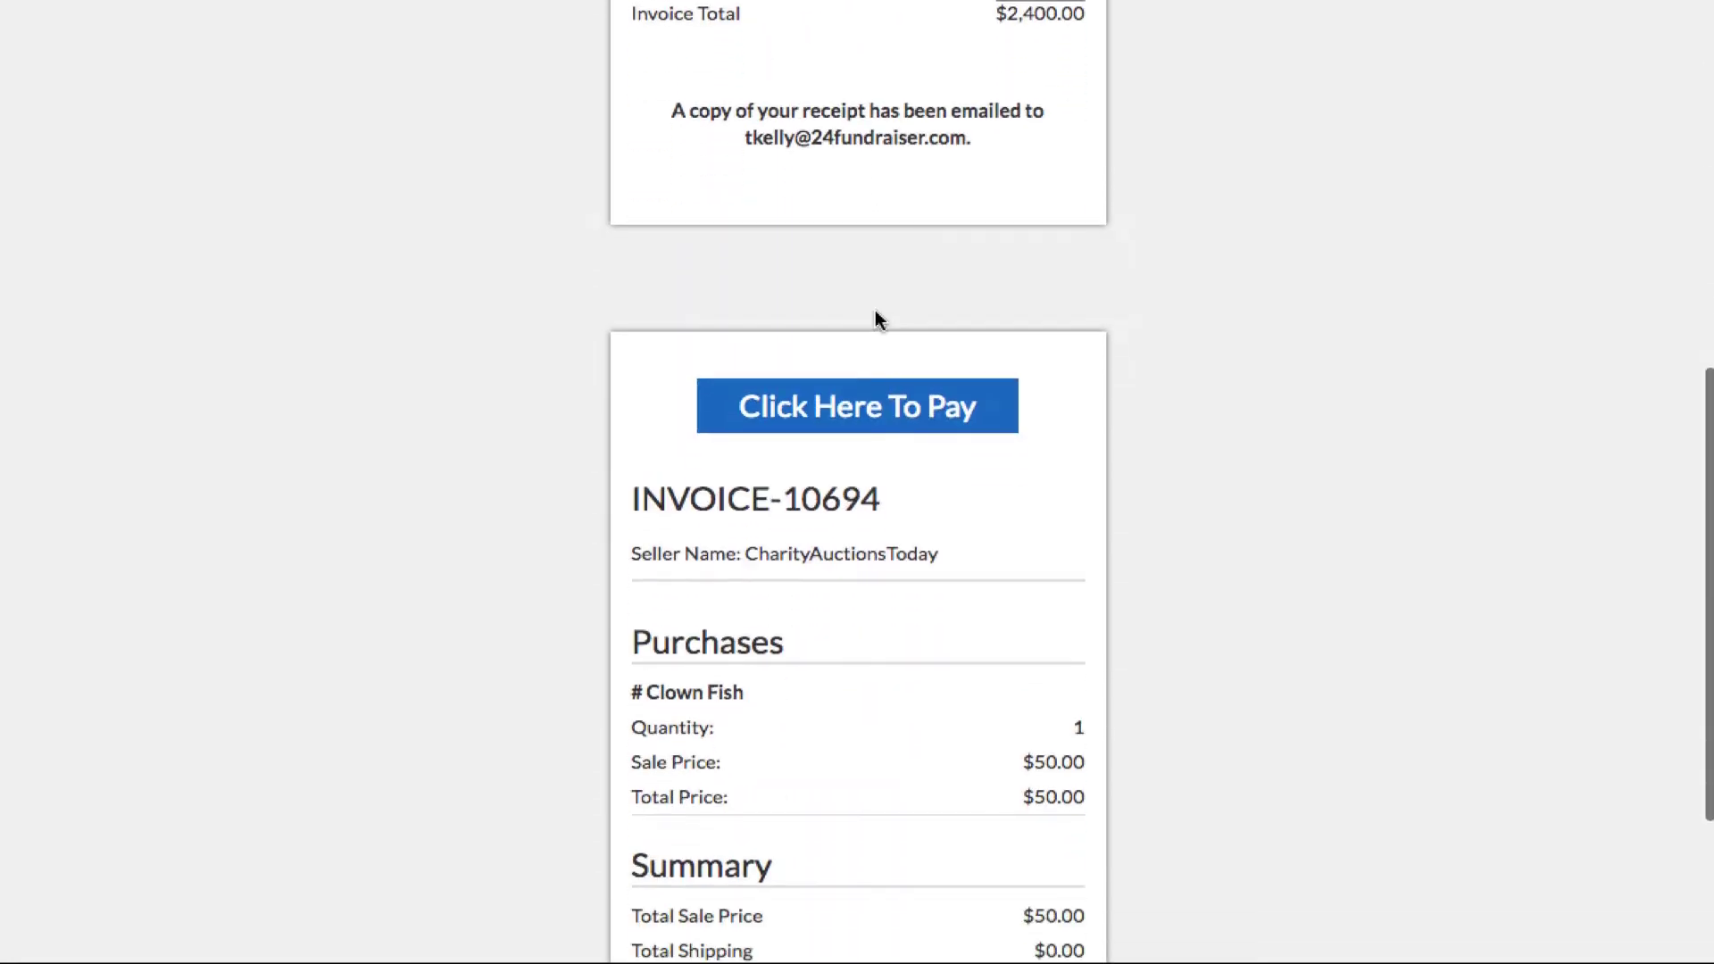
{"action": "scroll", "coordinate": [872, 317], "scroll_direction": "up", "scroll_amount": 1}
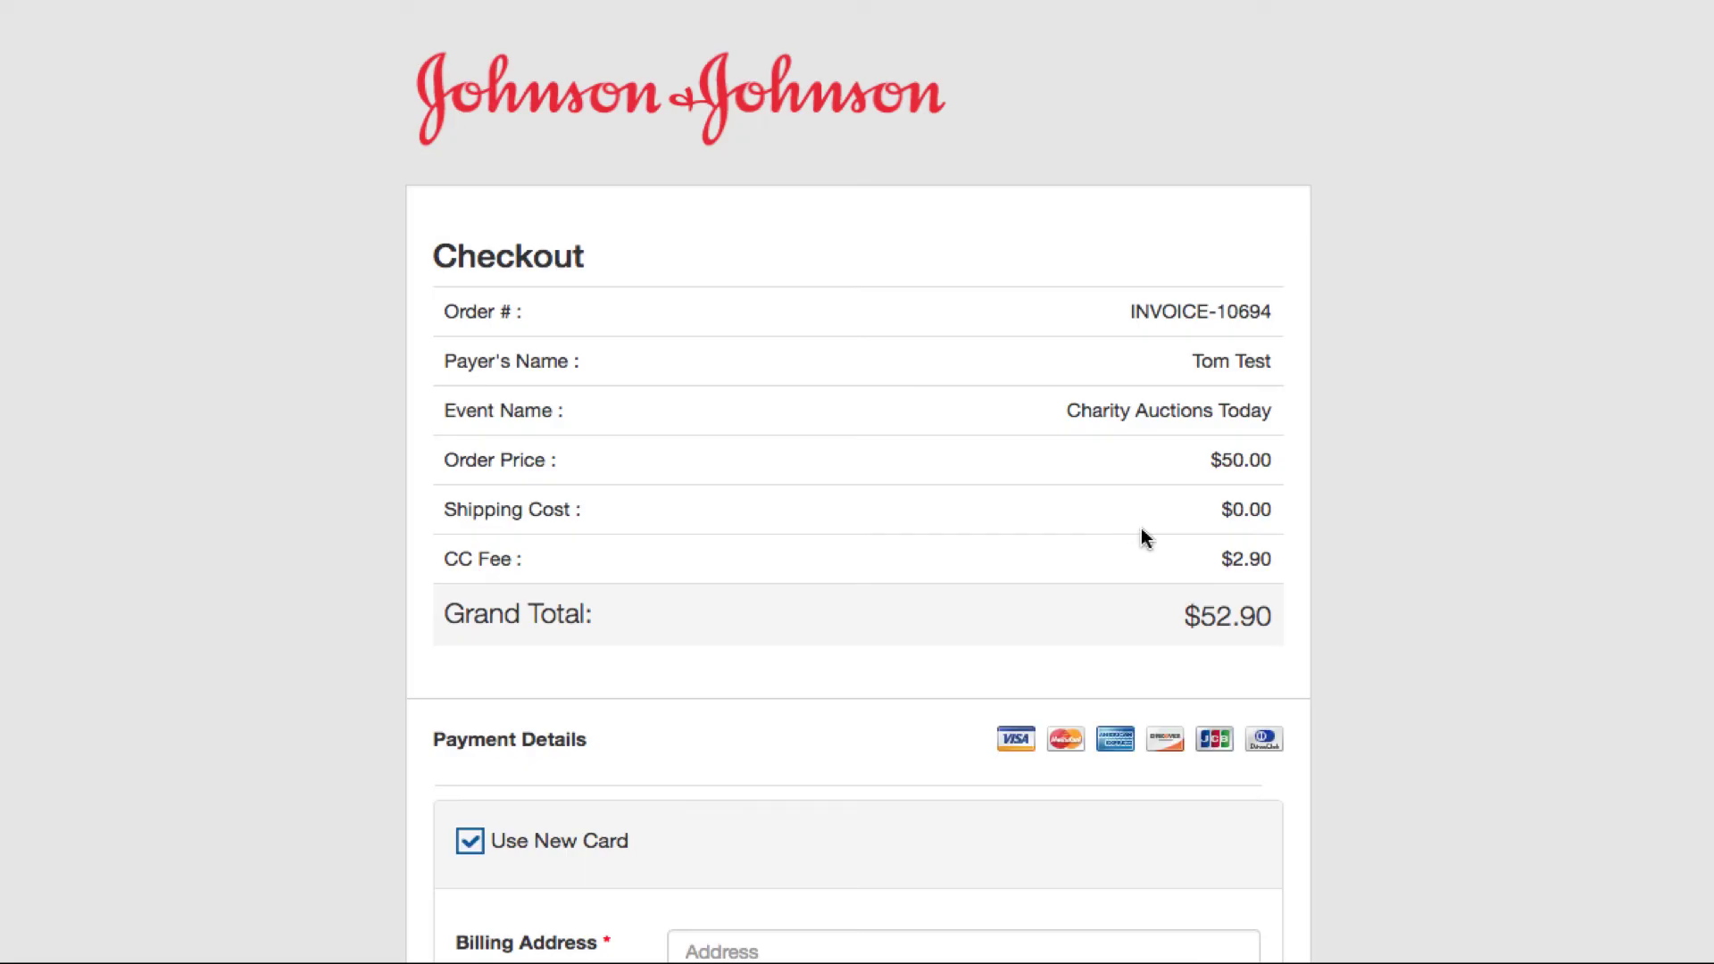
Step: Scroll down the Checkout page to the card form and Complete button
{"action": "scroll", "coordinate": [1137, 572], "scroll_direction": "down", "scroll_amount": 5}
{"action": "scroll", "coordinate": [1137, 578], "scroll_direction": "down", "scroll_amount": 1}
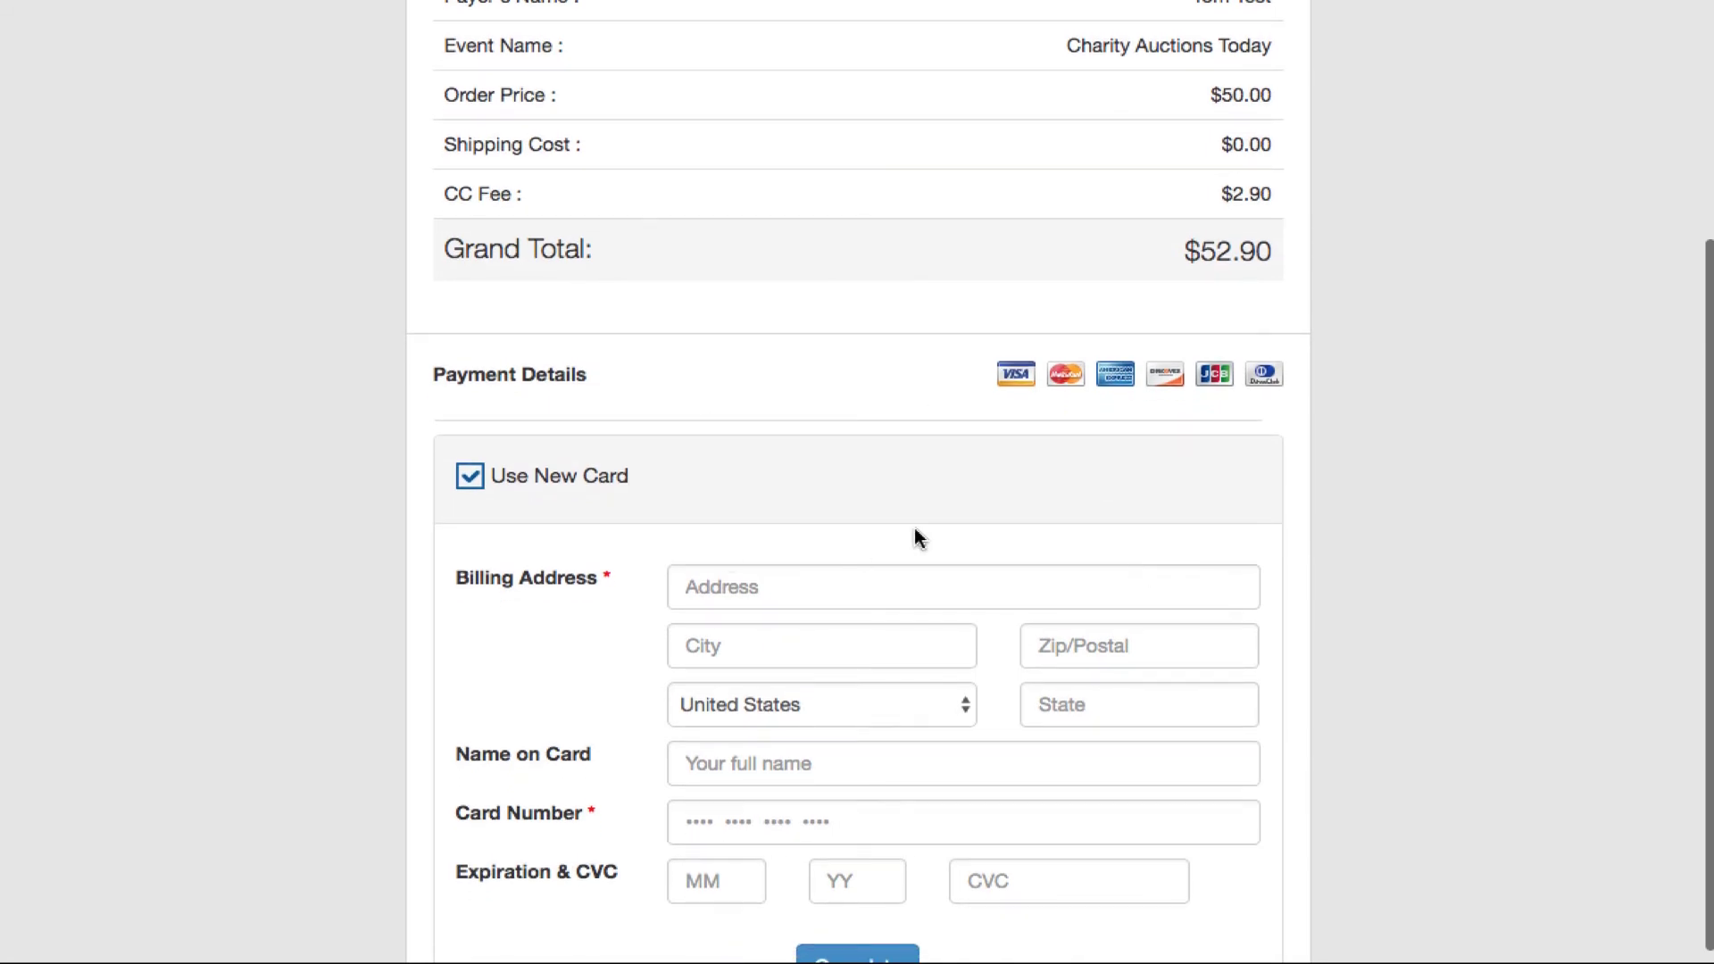
{"action": "scroll", "coordinate": [917, 536], "scroll_direction": "down", "scroll_amount": 3}
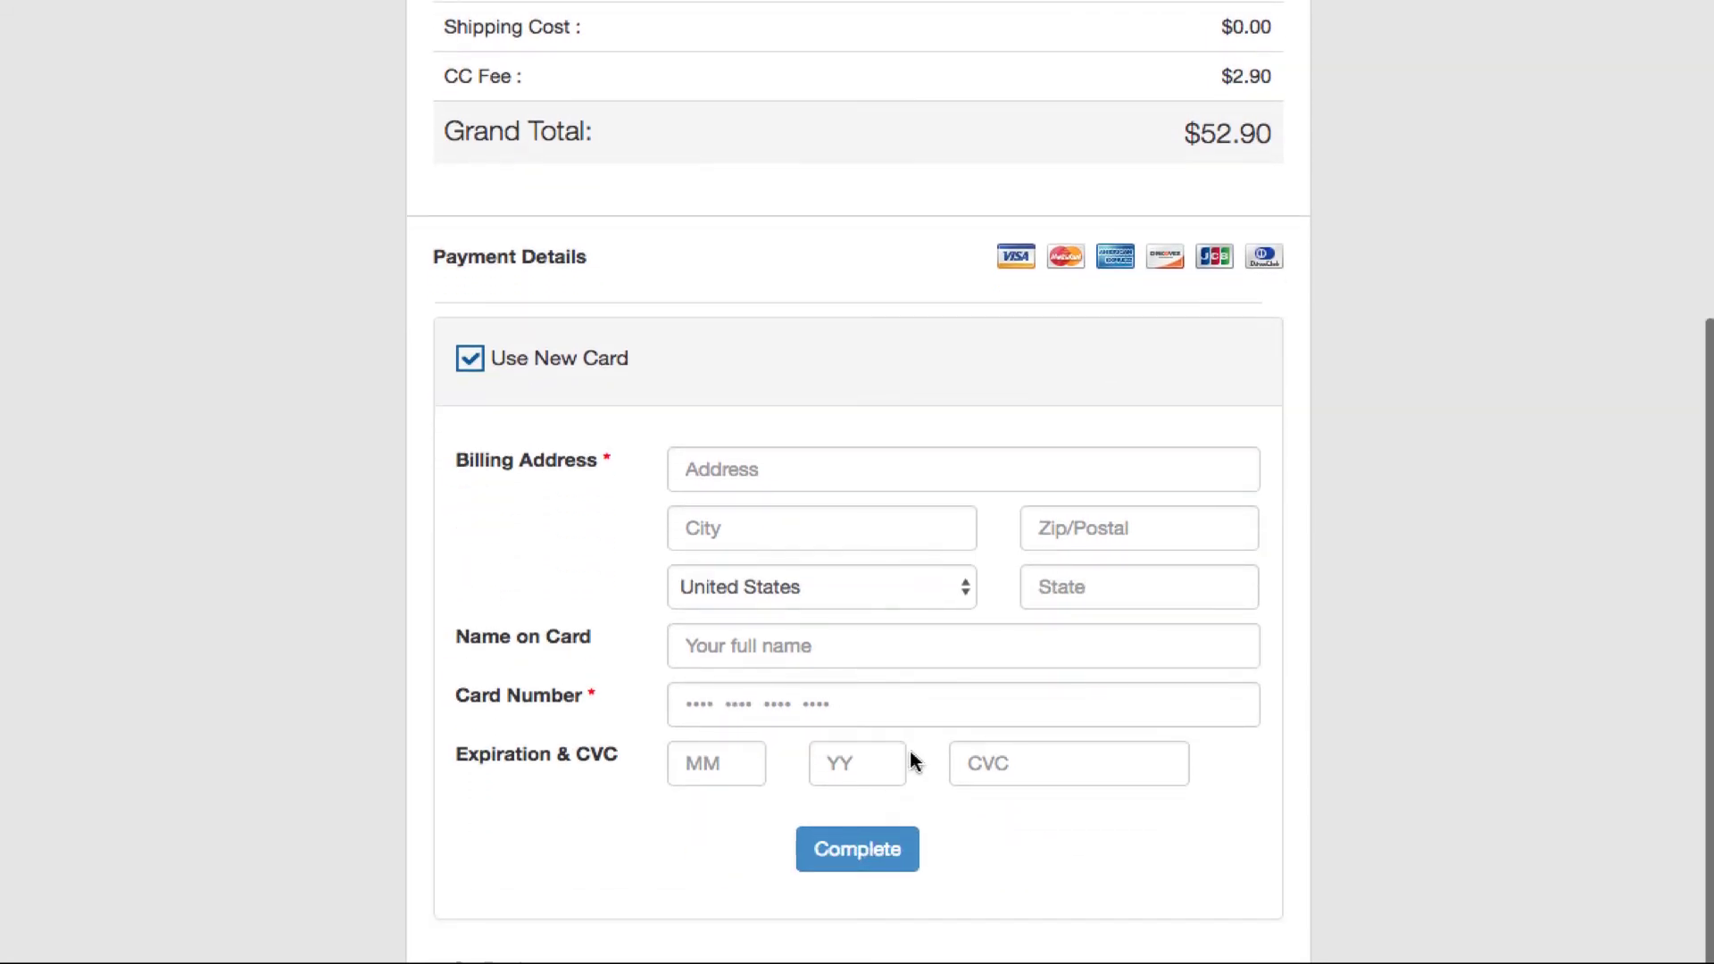
{"action": "scroll", "coordinate": [746, 686], "scroll_direction": "down", "scroll_amount": 1}
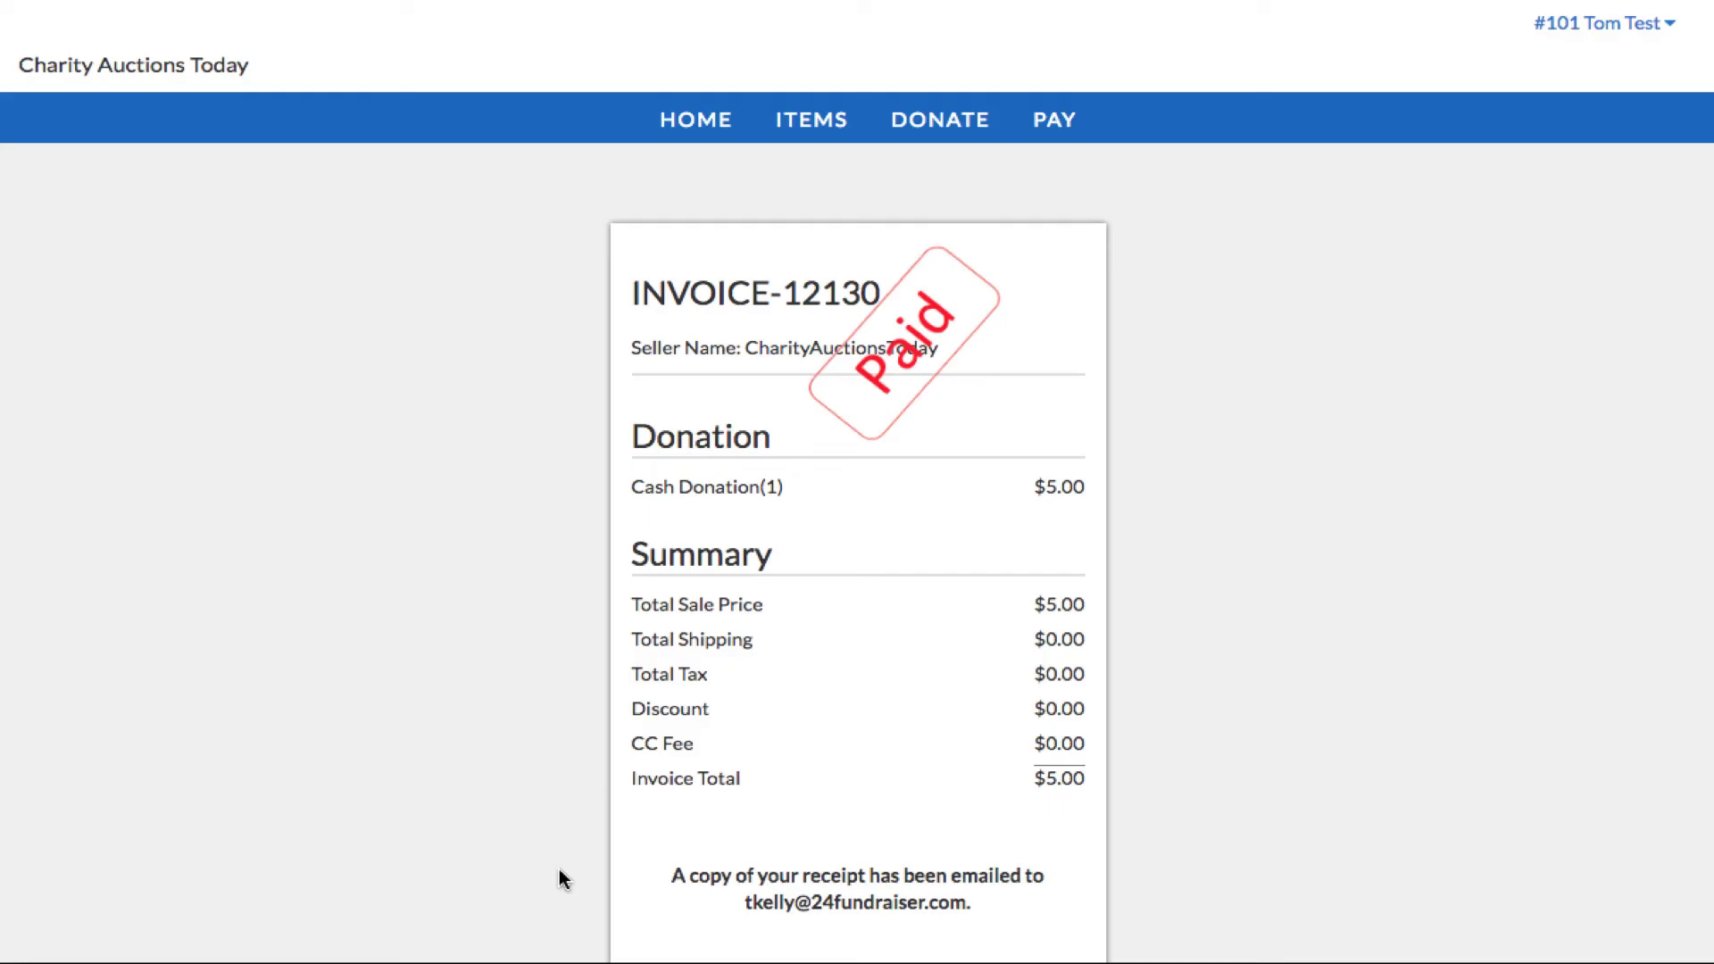
{"action": "scroll", "coordinate": [723, 806], "scroll_direction": "down", "scroll_amount": 12}
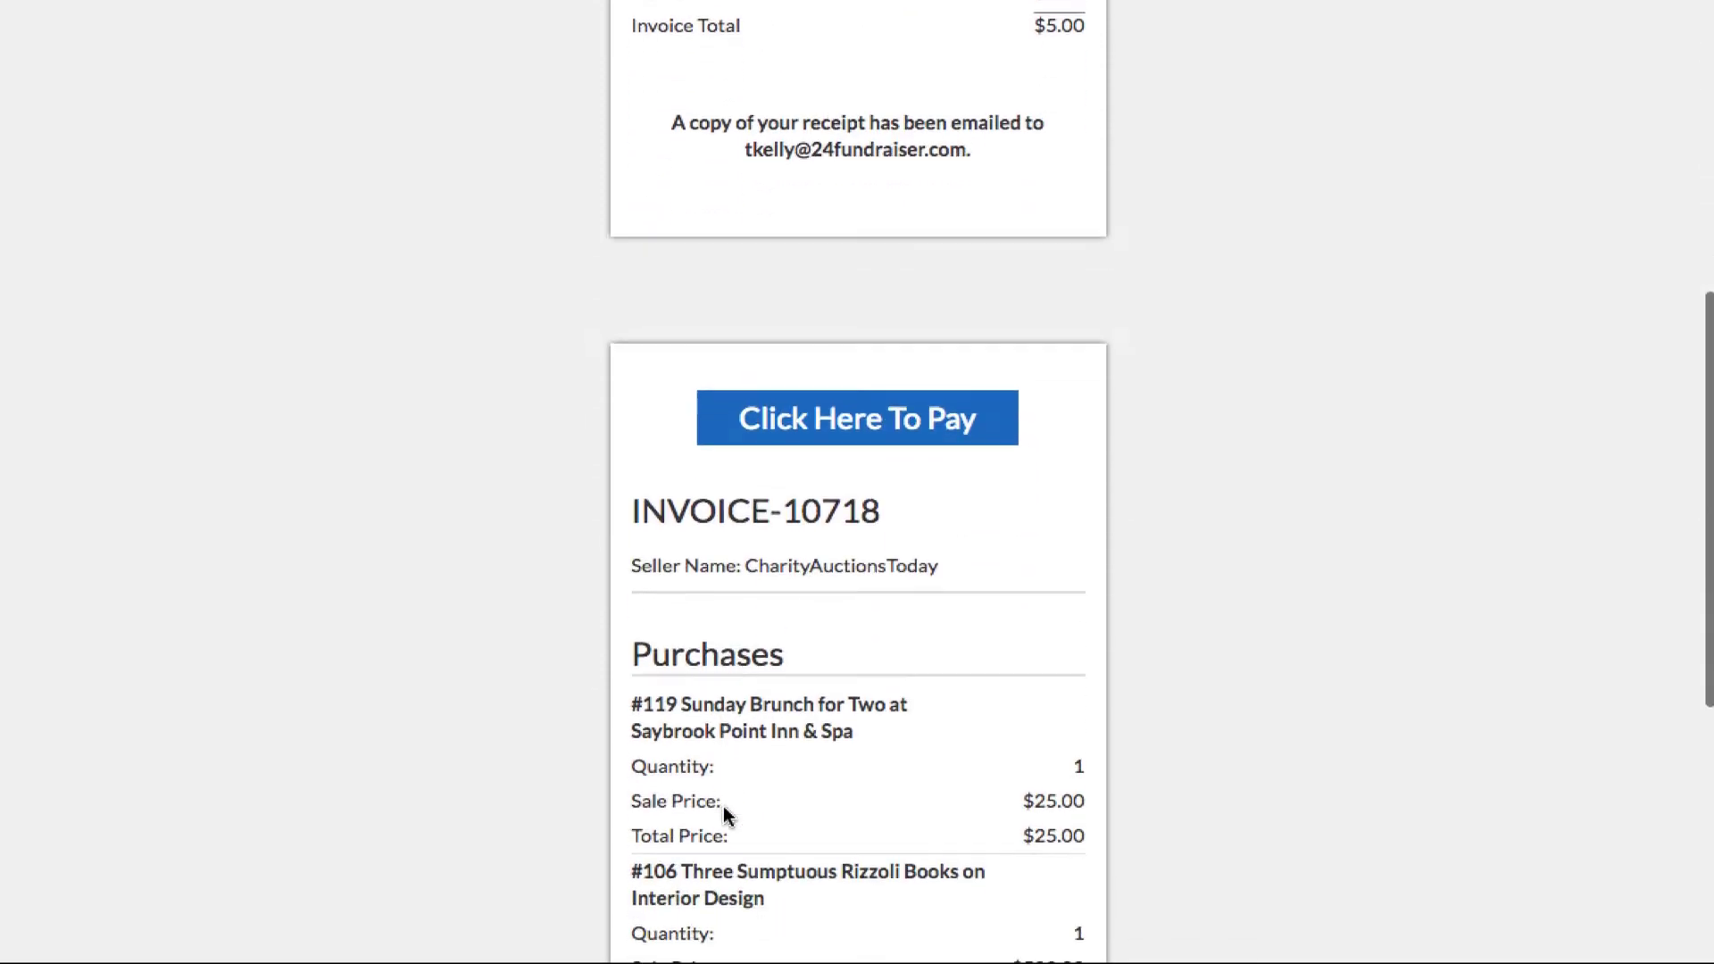